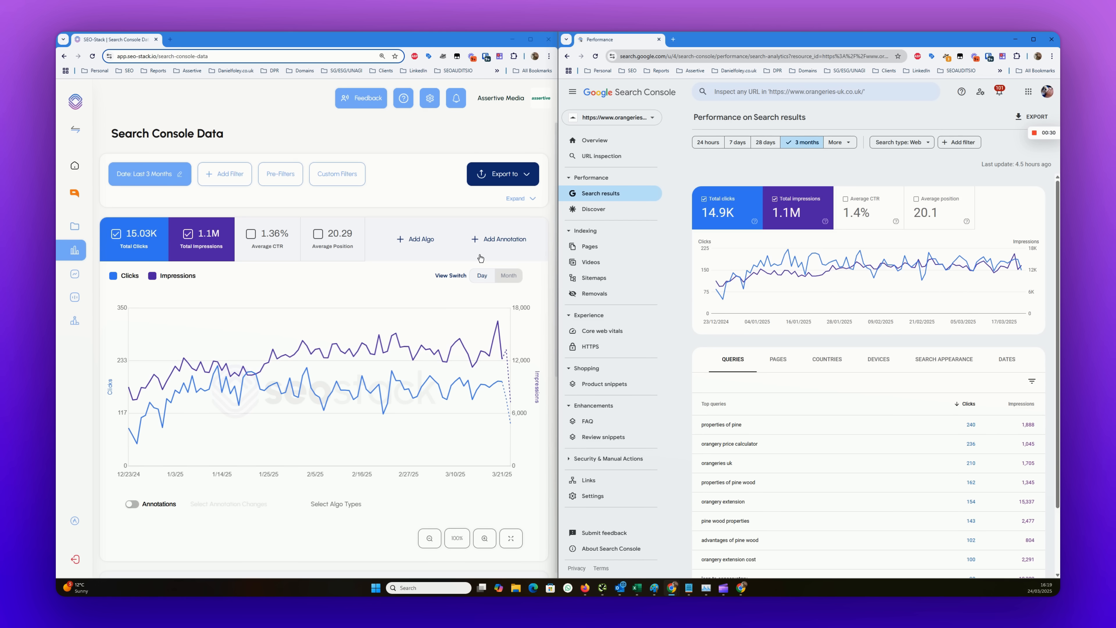
- Set the Google Search Console performance report's date range to the last 16 months
scroll(555, 168, down, 3)
scroll(555, 167, up, 3)
click(839, 142)
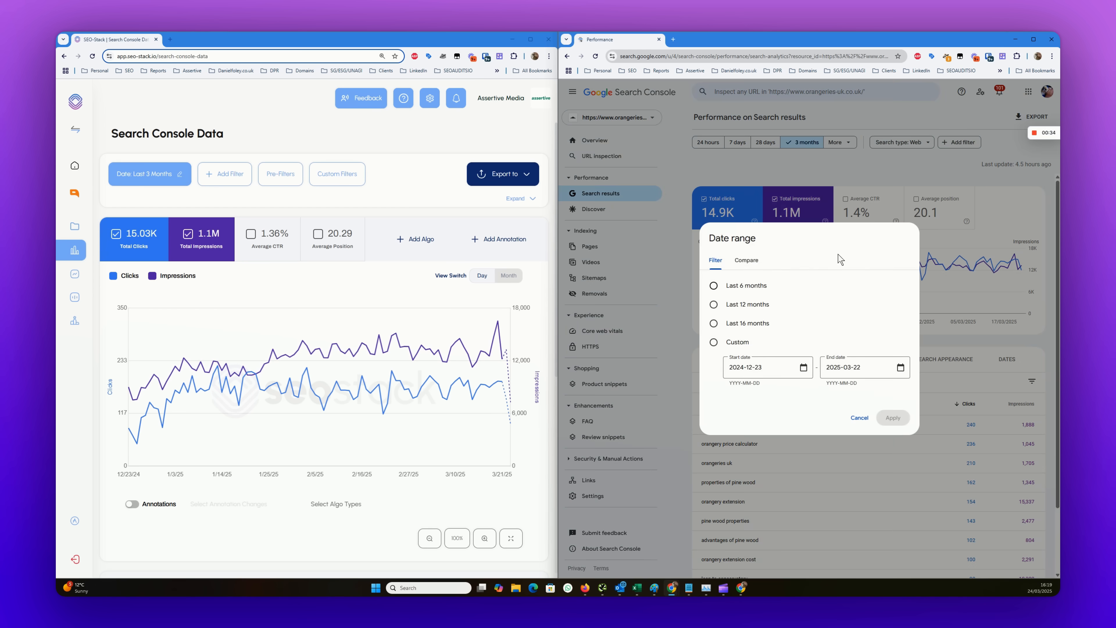
click(735, 324)
click(892, 417)
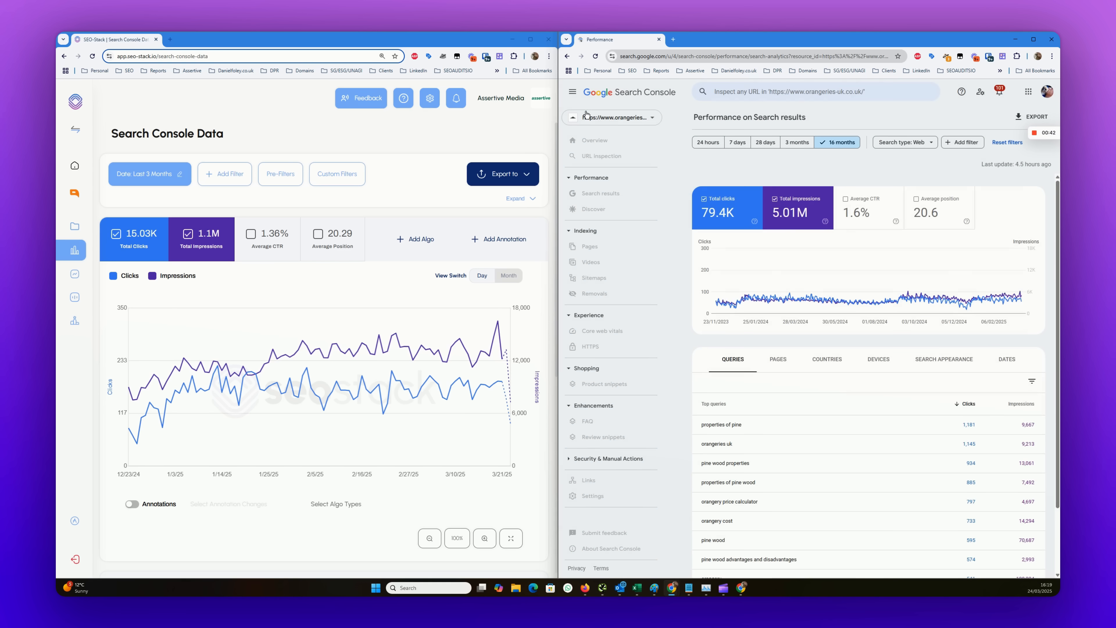
mouse_move(714, 299)
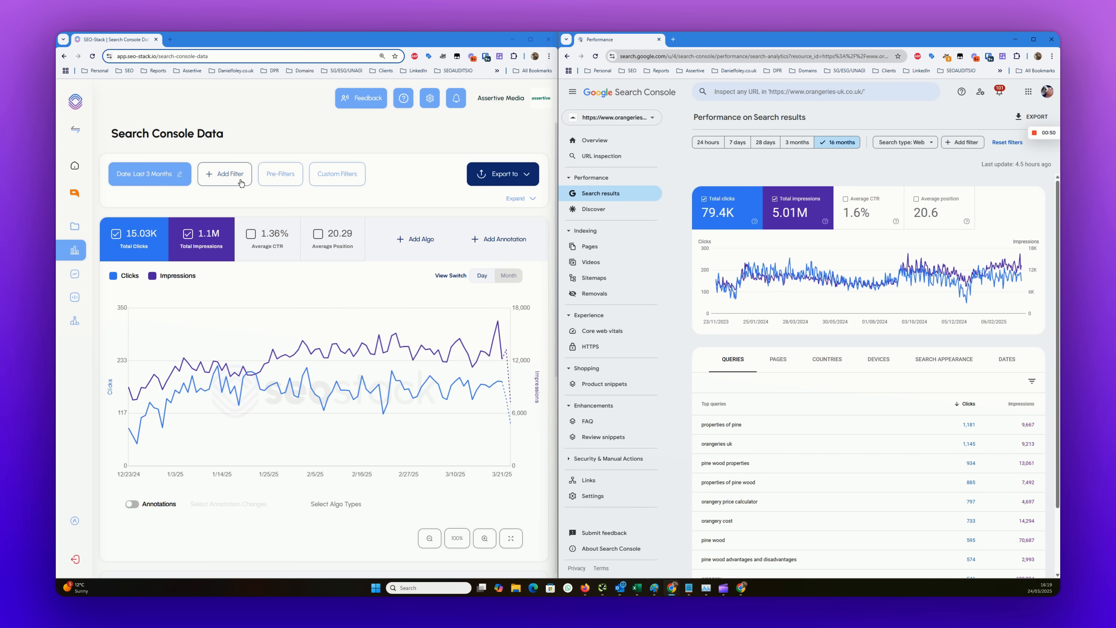
- In SEO-Stack, set the date range to the last 16 months and extend it to First Data Point 01/02/2023
click(325, 184)
click(182, 177)
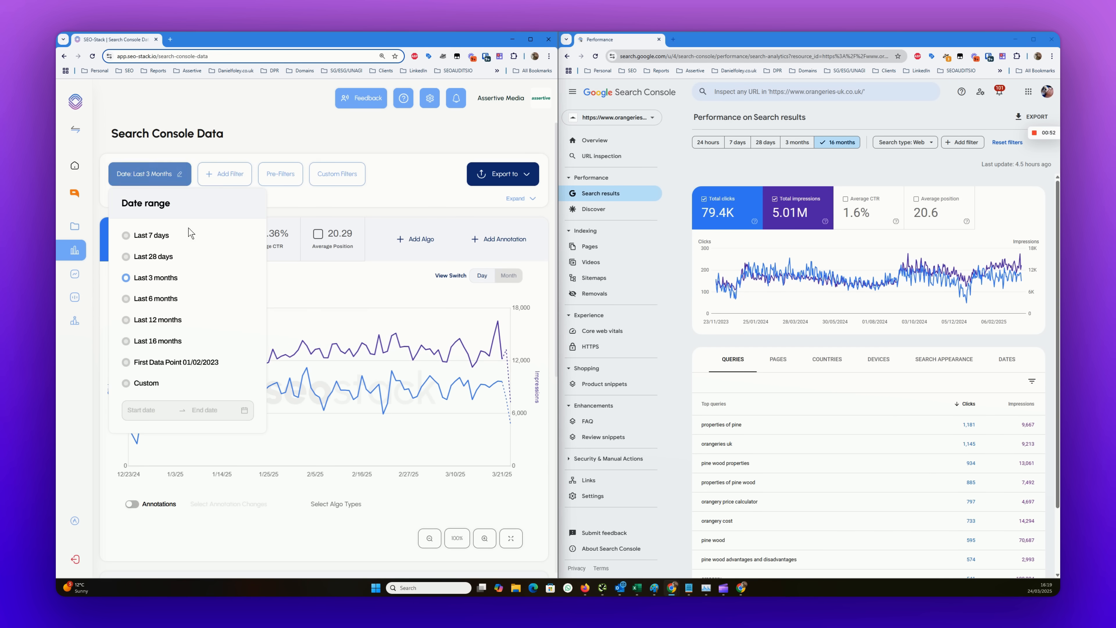
click(150, 343)
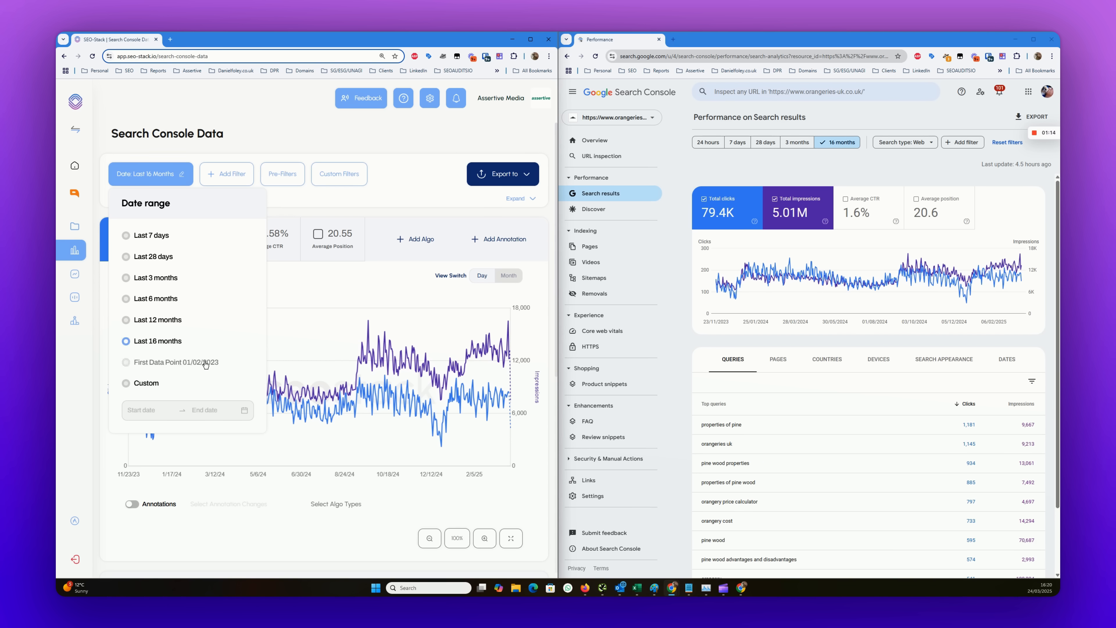
click(143, 367)
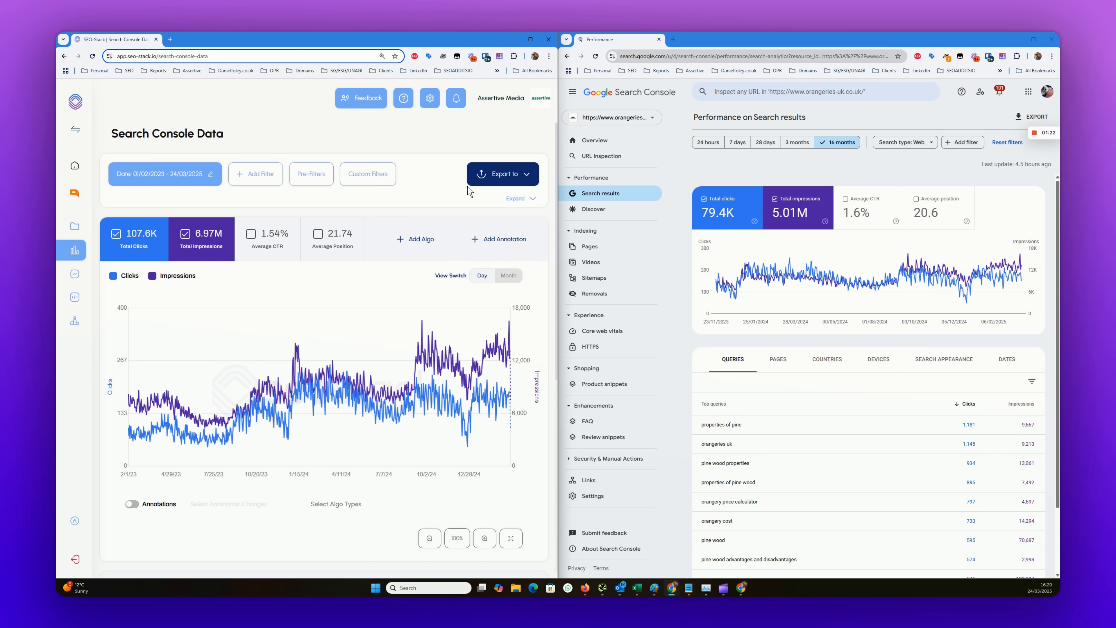
mouse_move(130, 428)
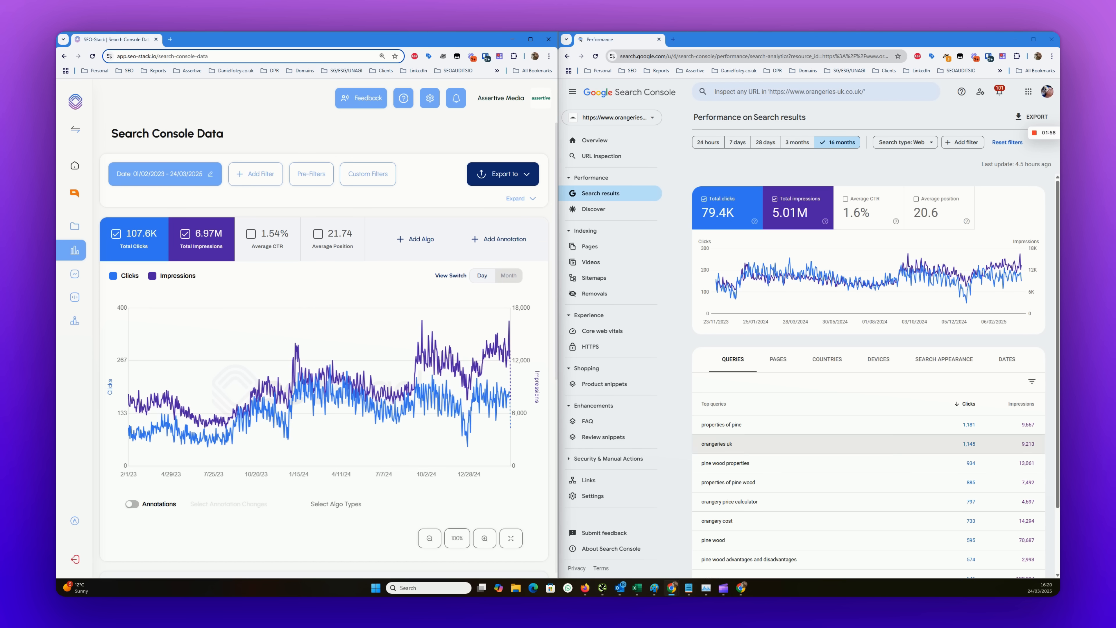
scroll(802, 380, down, 2)
scroll(803, 385, up, 2)
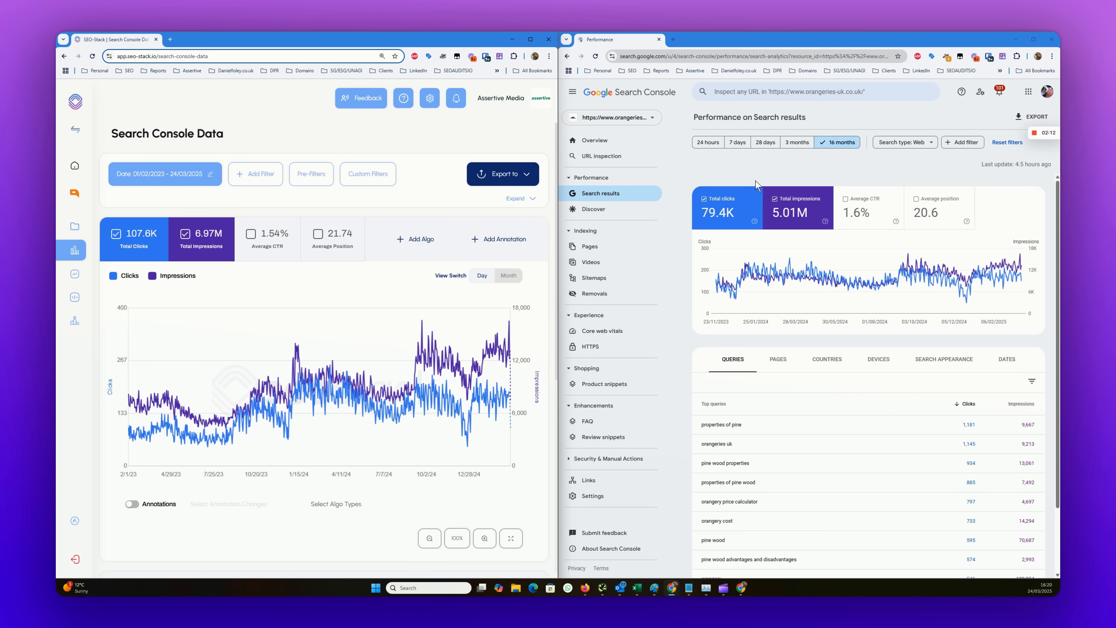
- Add a filter for queries containing "windows" in both SEO-Stack and Google Search Console
scroll(491, 281, down, 3)
scroll(218, 251, up, 3)
click(260, 173)
click(249, 200)
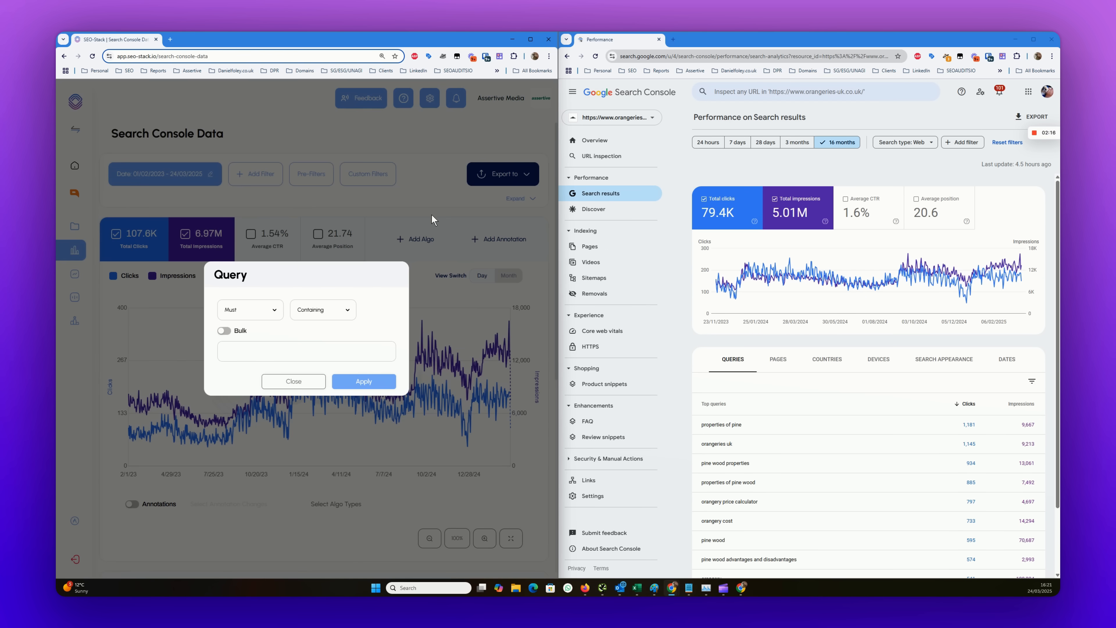
click(960, 142)
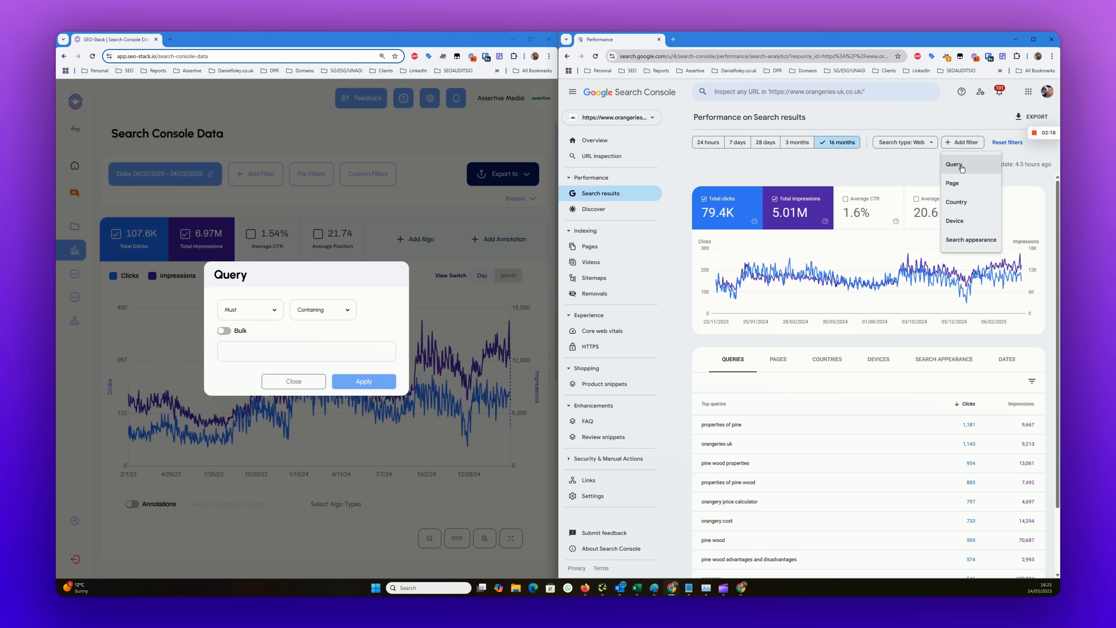
click(949, 201)
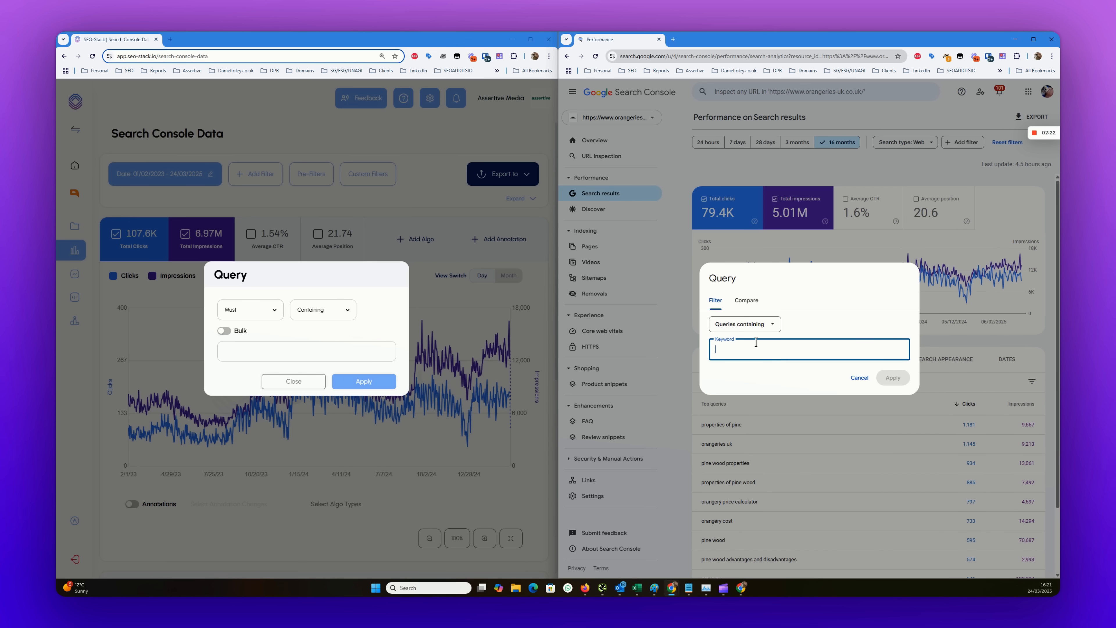
text(win)
key(Return)
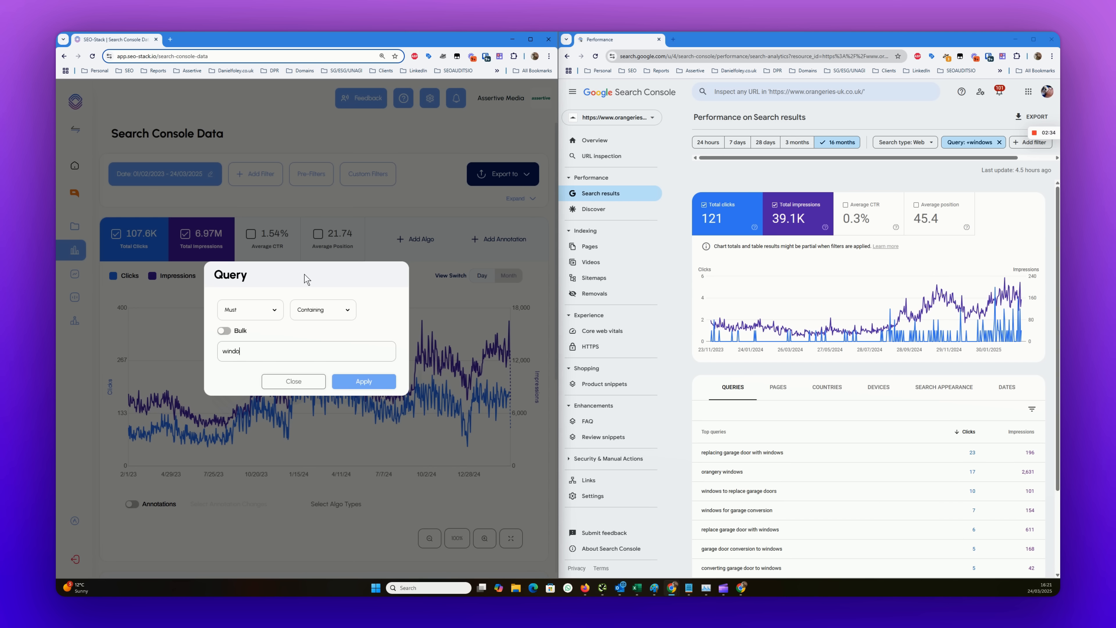
key(Return)
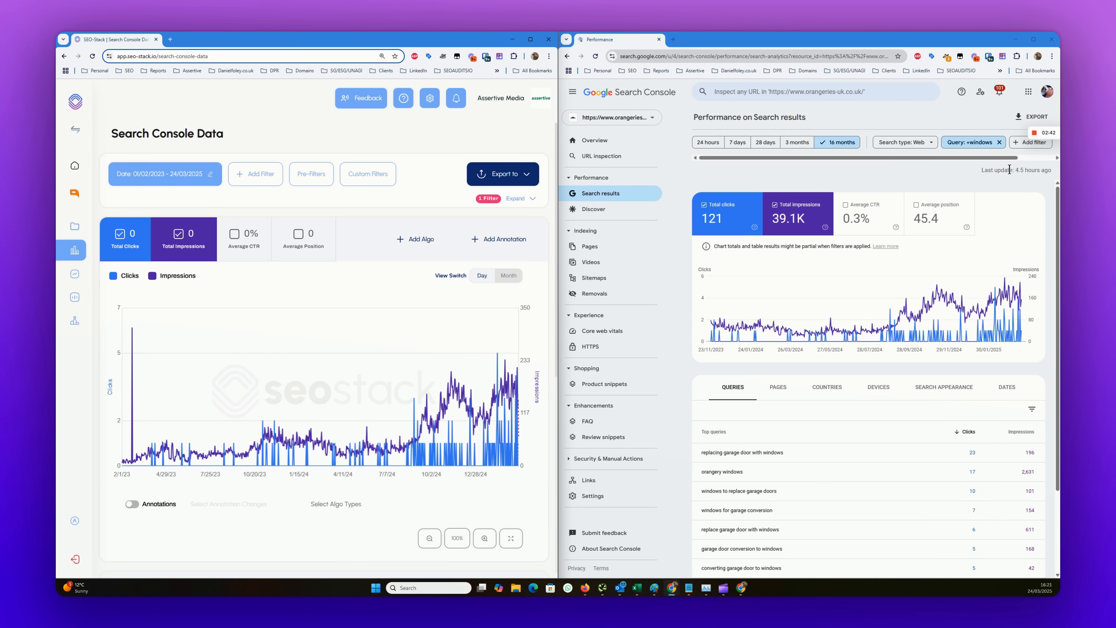
- Try to add a second query filter in Google Search Console, and add a must-contain "cheap" query filter in SEO-Stack
click(1023, 143)
click(1014, 165)
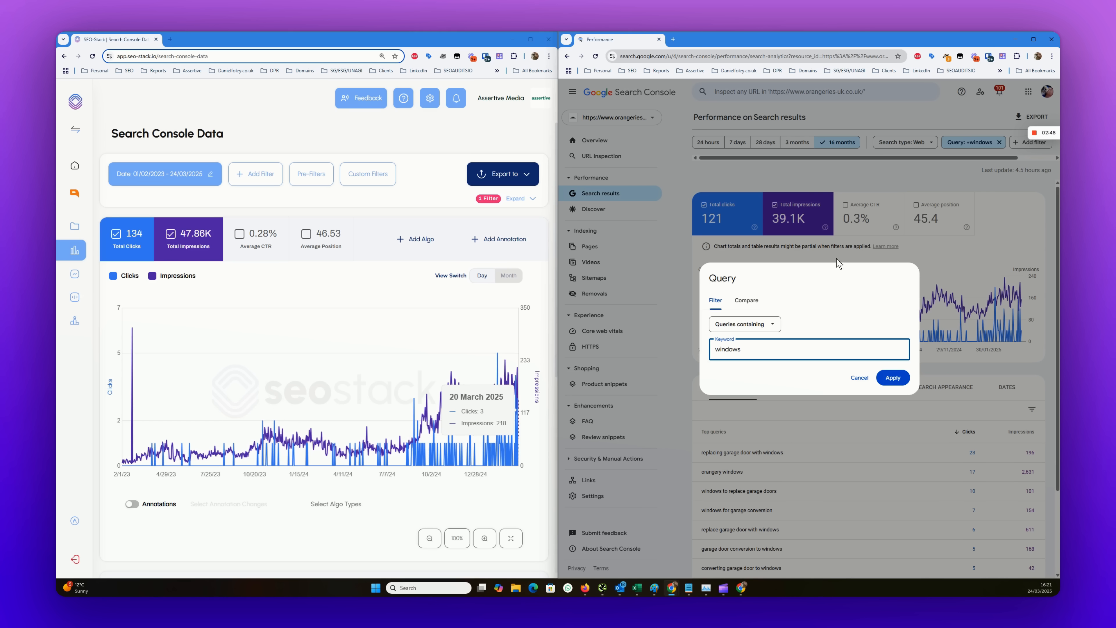
click(422, 152)
click(255, 174)
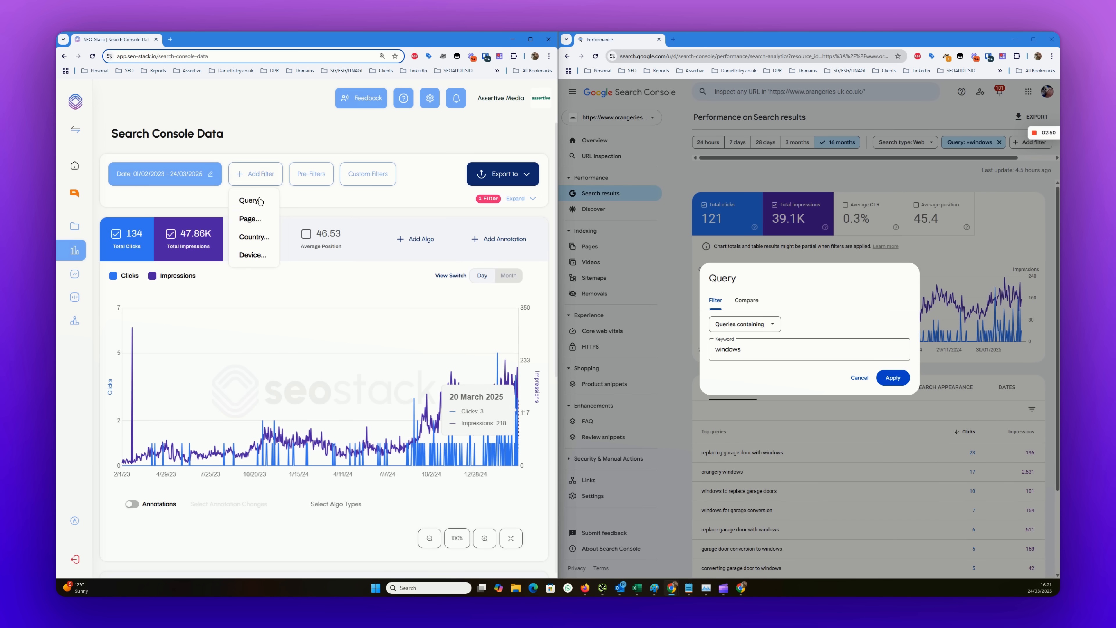
click(251, 201)
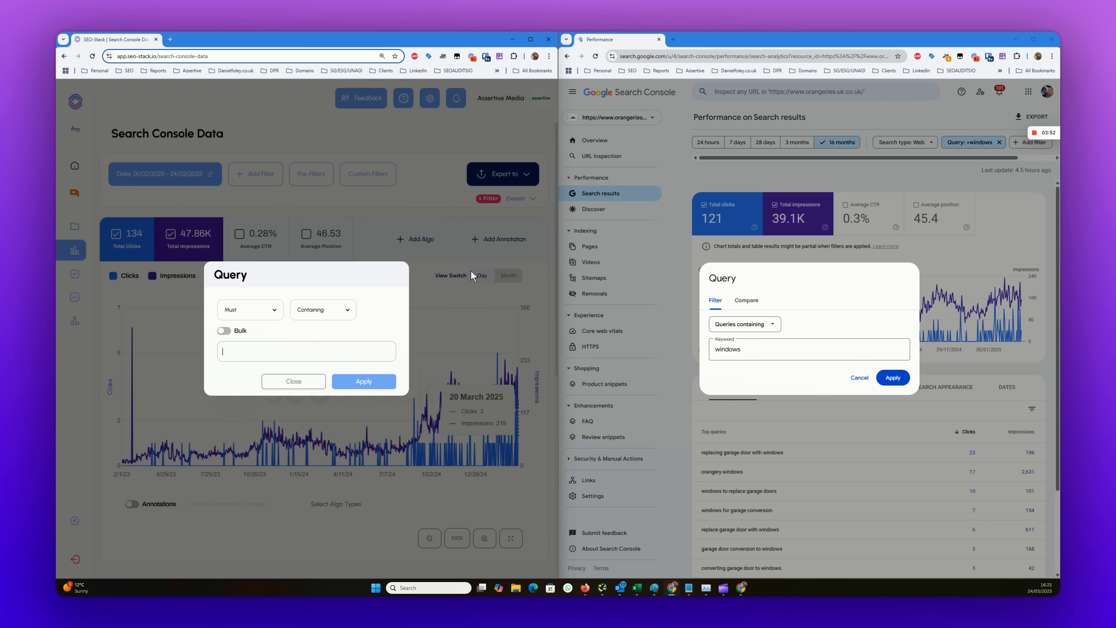
key(Return)
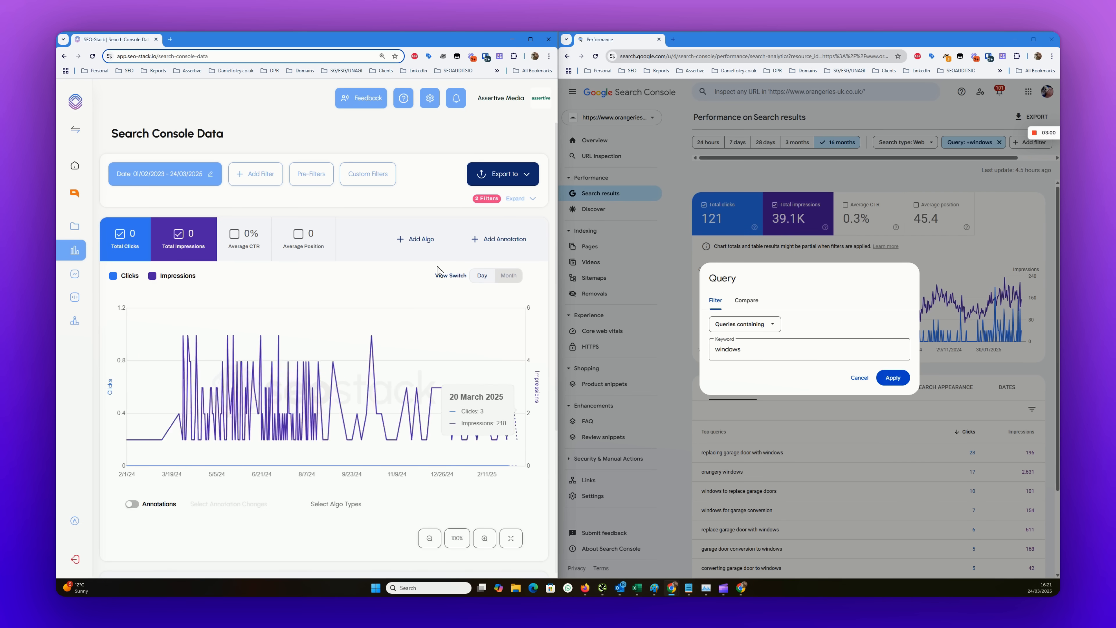
scroll(435, 238, down, 5)
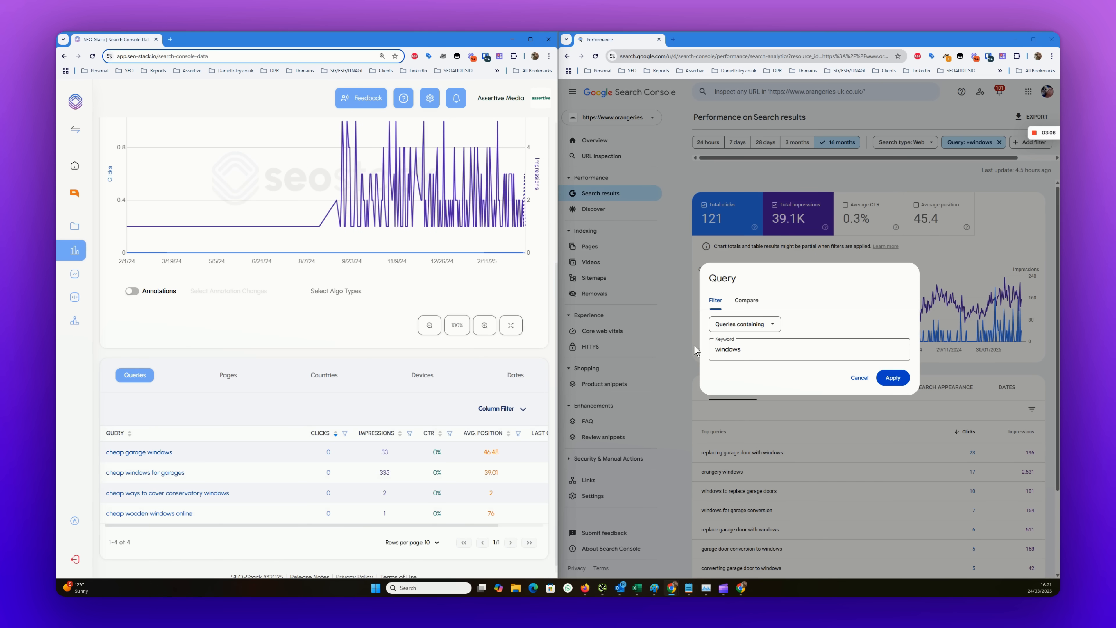
click(892, 378)
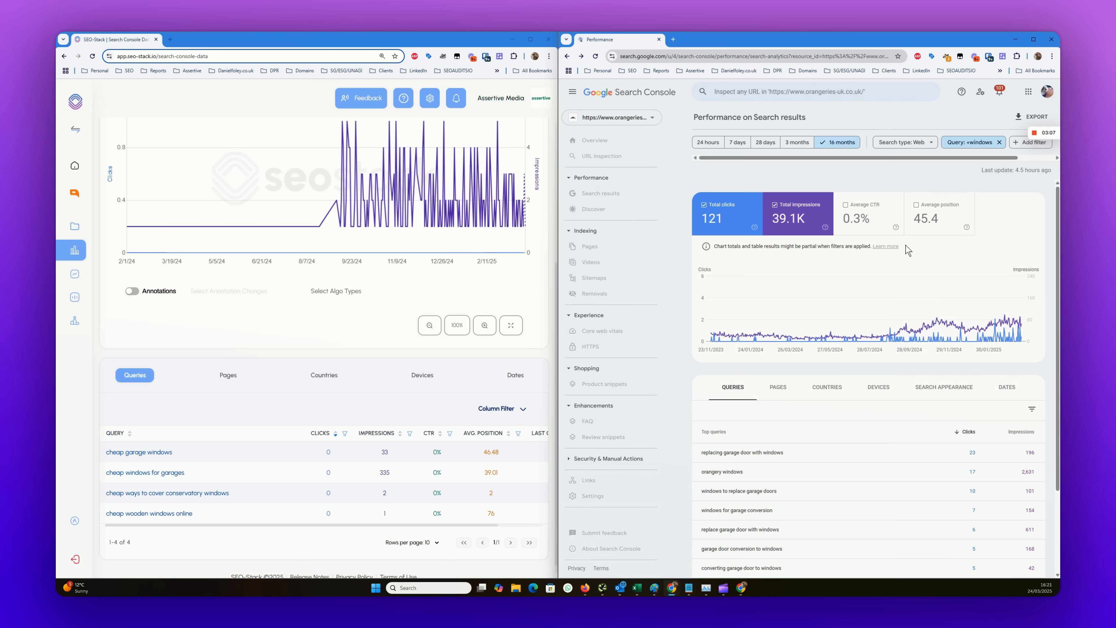
- Expand the applied filters in SEO-Stack and change the "cheap" query filter to Not Containing
scroll(343, 211, up, 5)
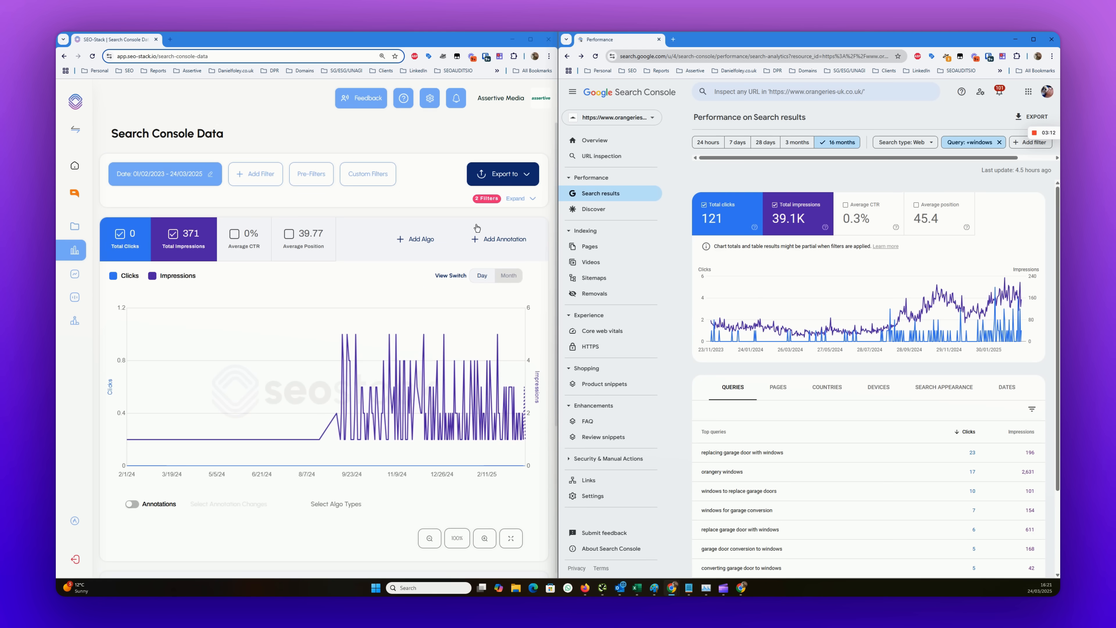
click(510, 201)
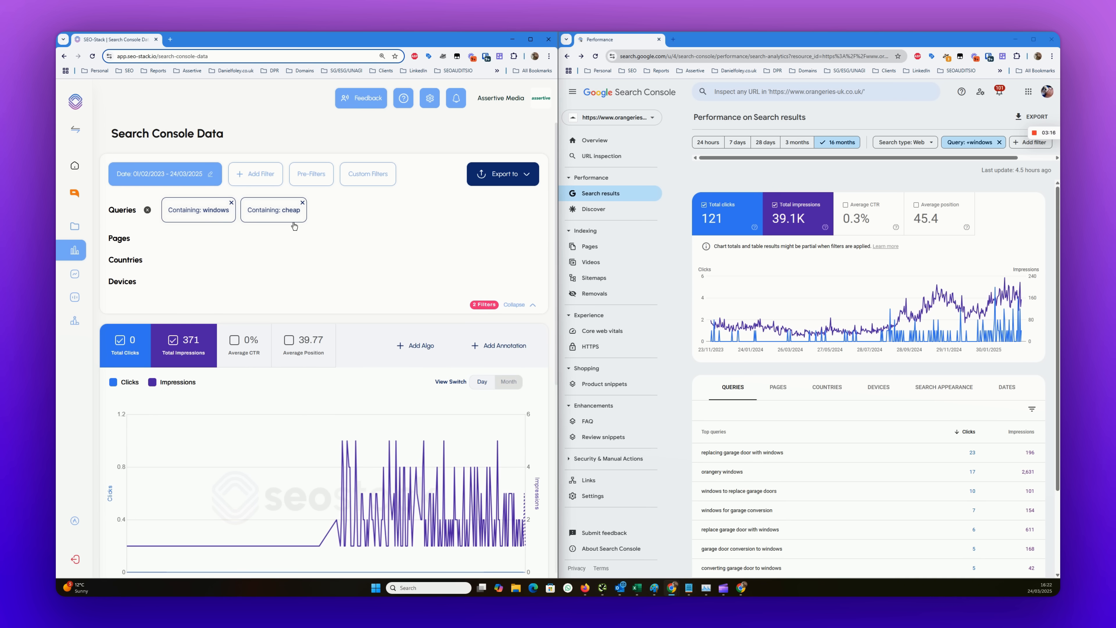
click(282, 217)
click(249, 312)
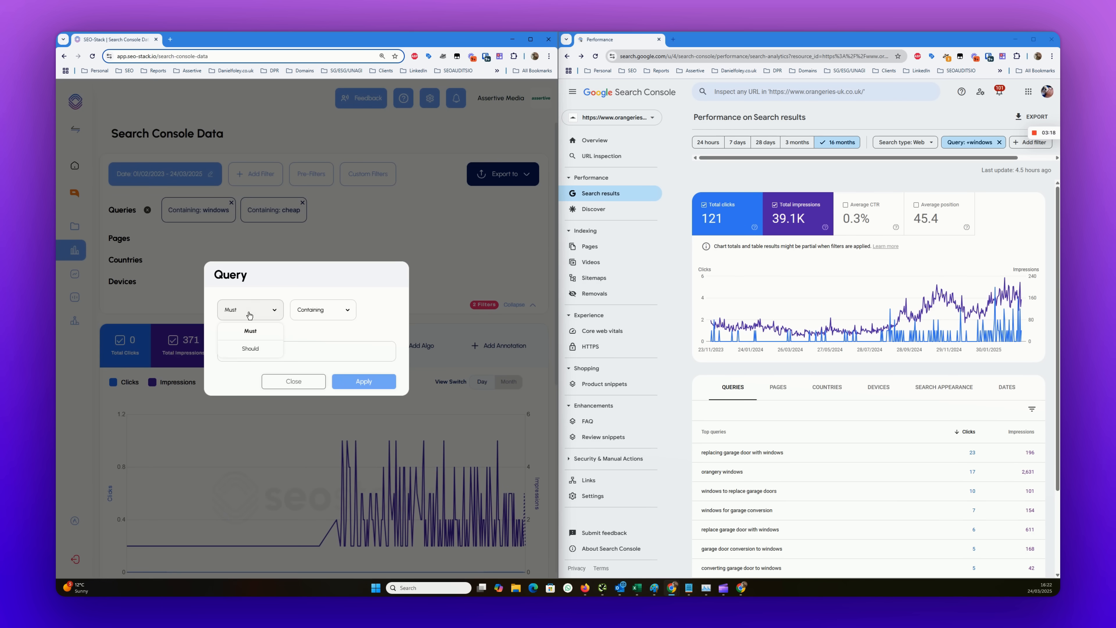
click(297, 304)
click(324, 349)
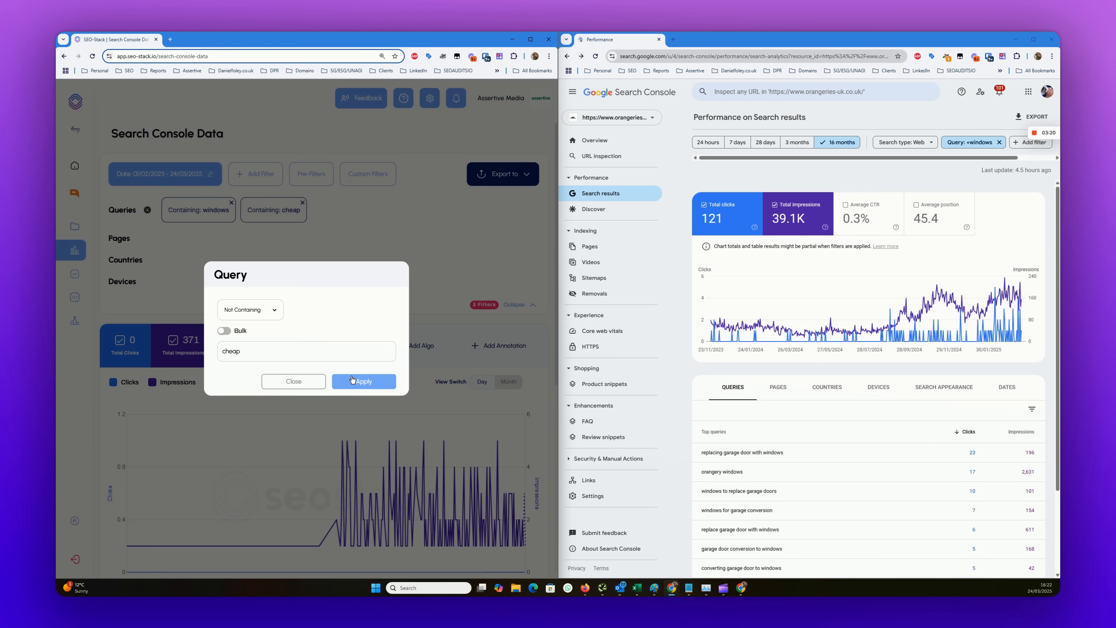
click(360, 381)
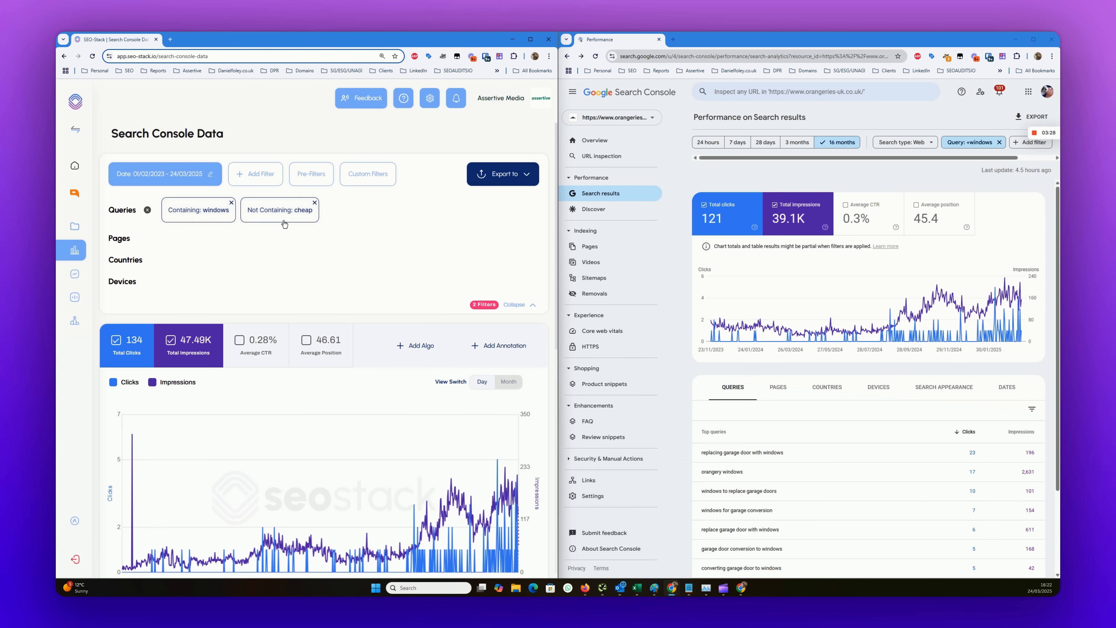
- Examine the match options of the "windows" query filter in Google Search Console and its top queries table
click(958, 145)
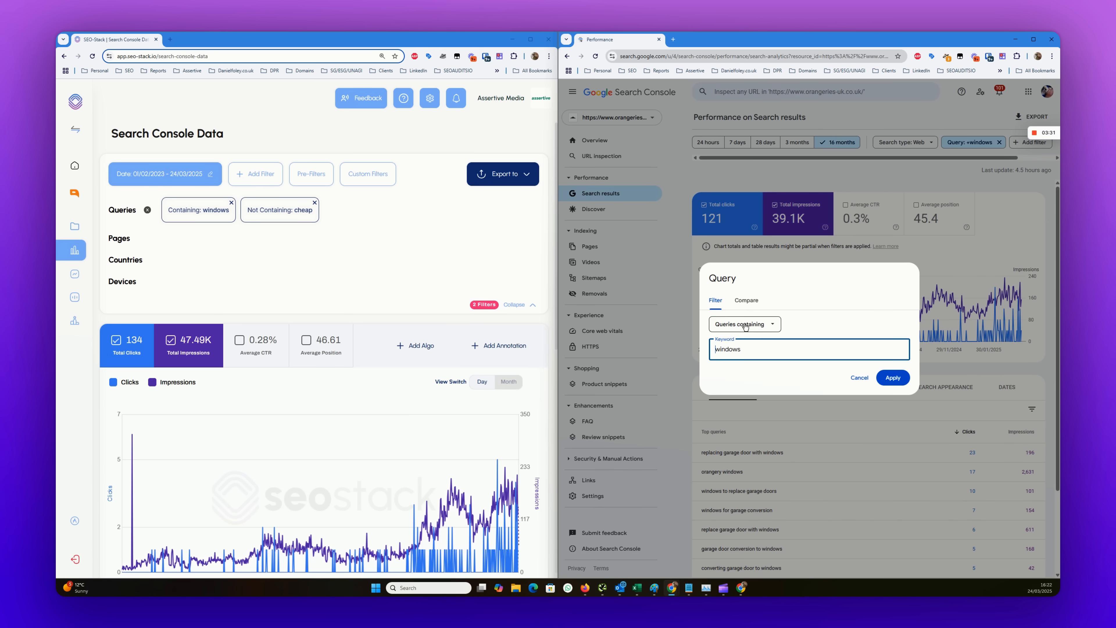
click(746, 326)
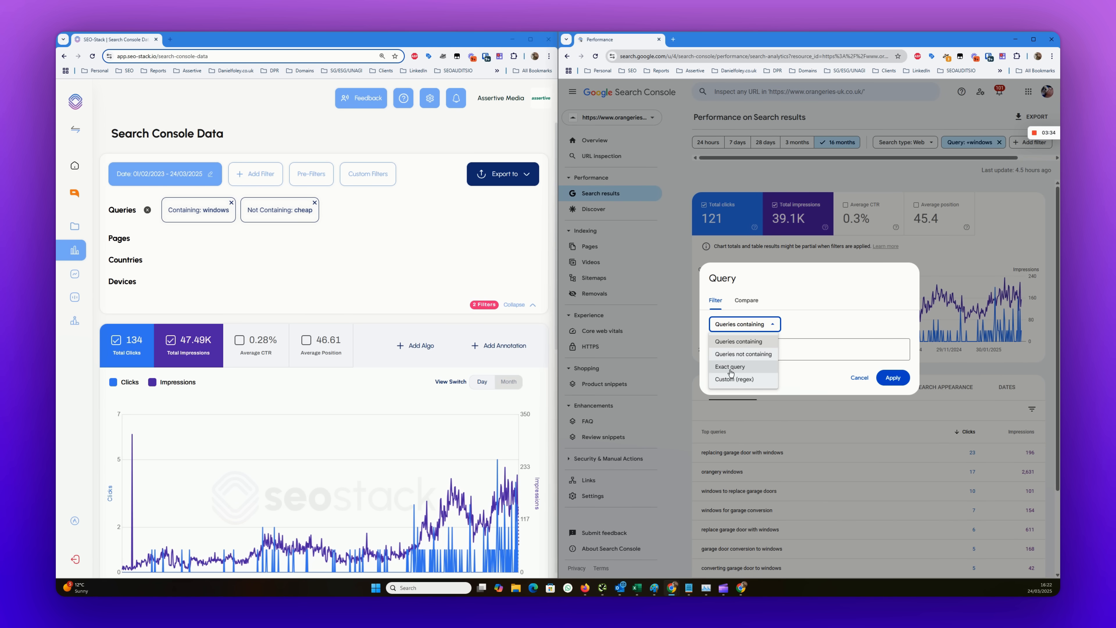
click(876, 188)
scroll(951, 273, down, 3)
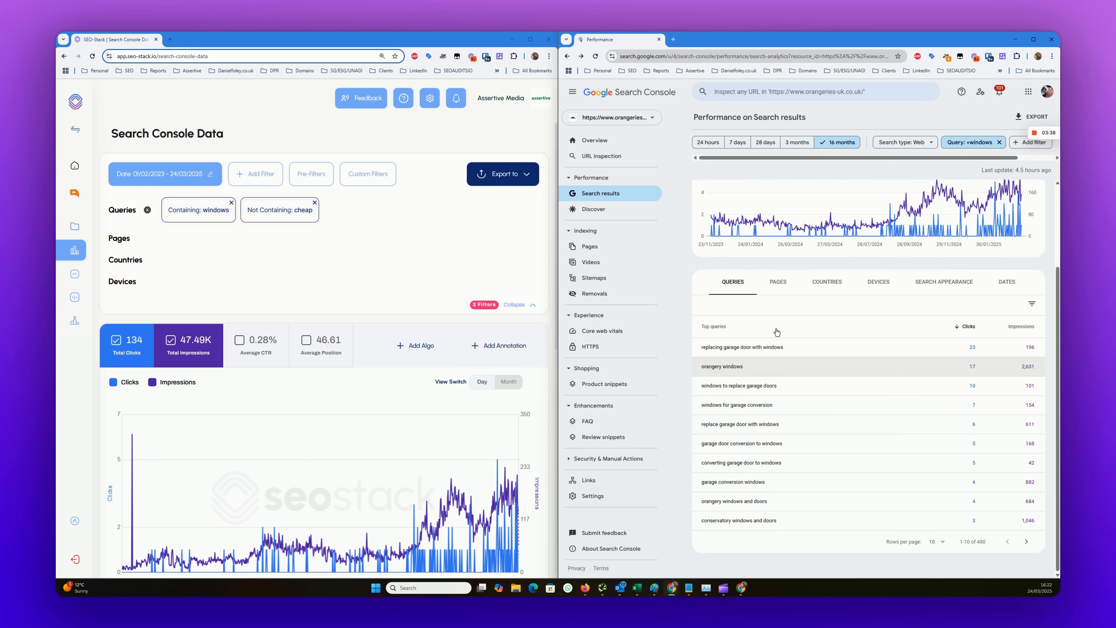
scroll(774, 326, up, 3)
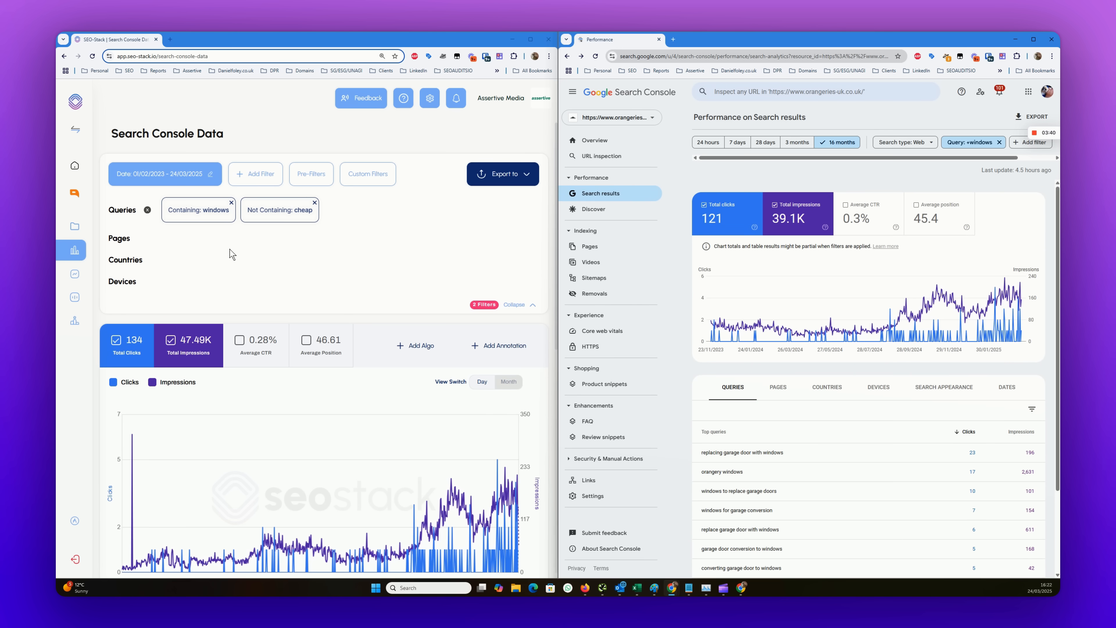
- Add a Not Containing "garage" query filter in SEO-Stack and review the filtered queries table
scroll(318, 261, down, 10)
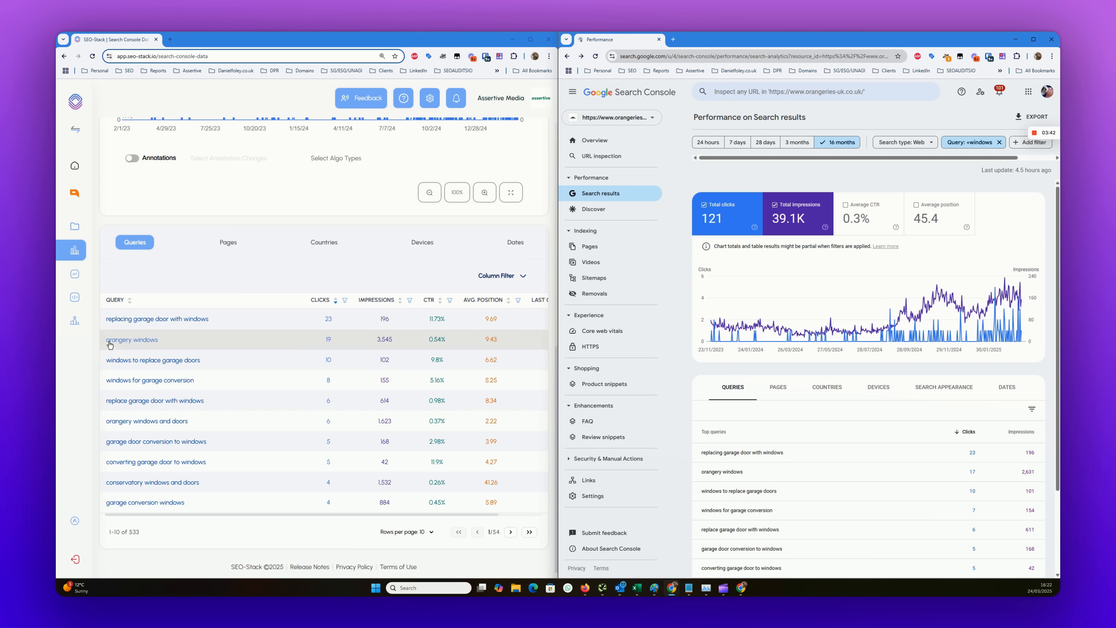
scroll(370, 184, up, 10)
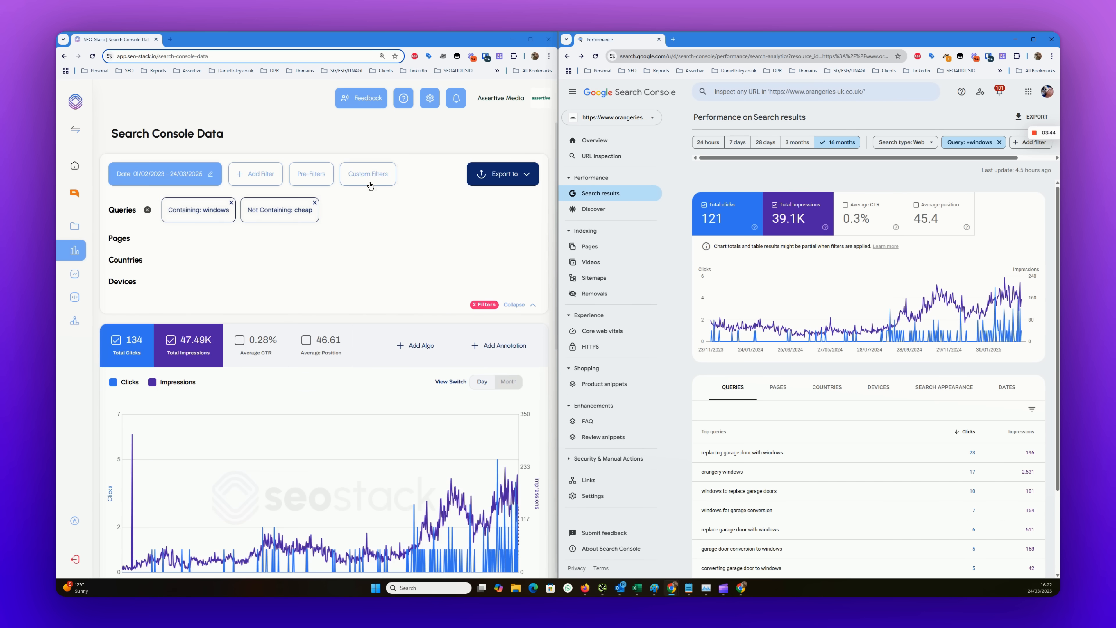
click(259, 173)
click(247, 198)
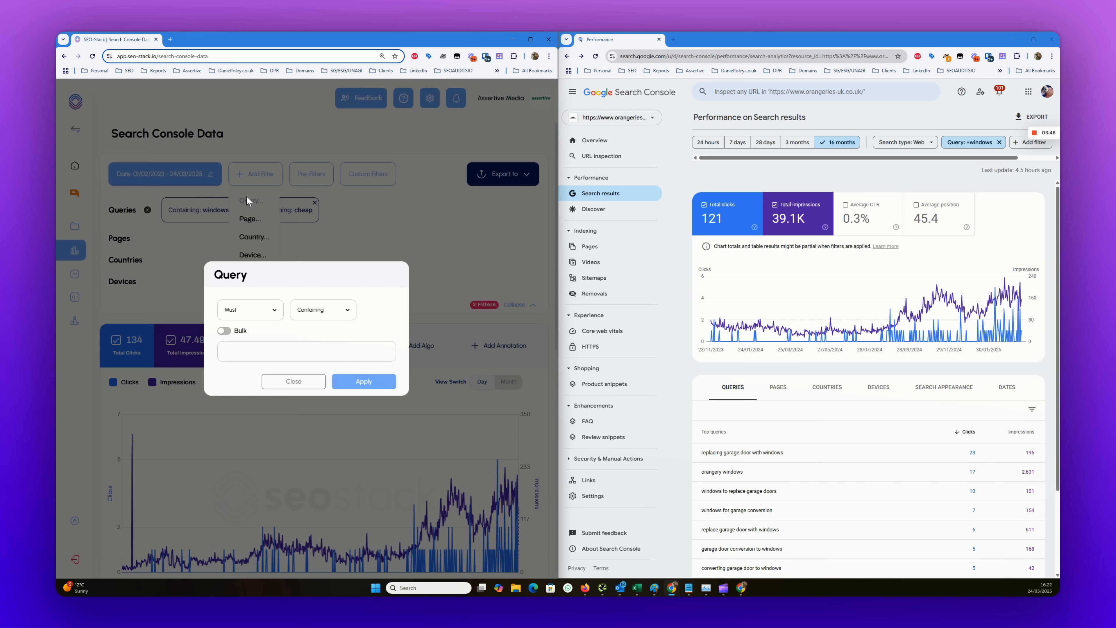
click(315, 320)
click(331, 344)
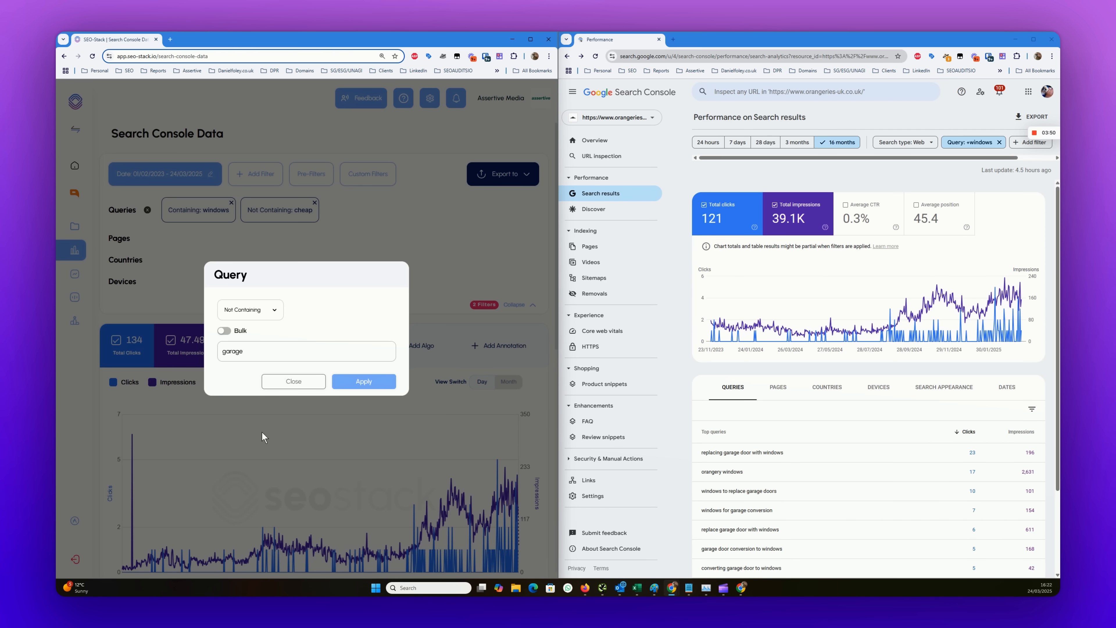
click(363, 381)
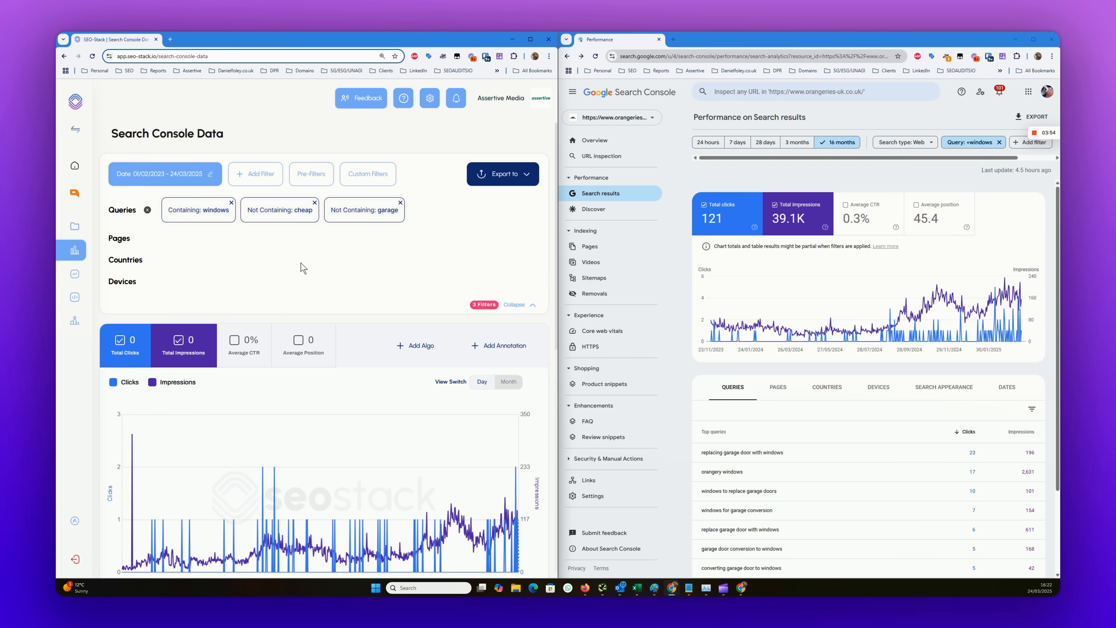
scroll(392, 293, down, 10)
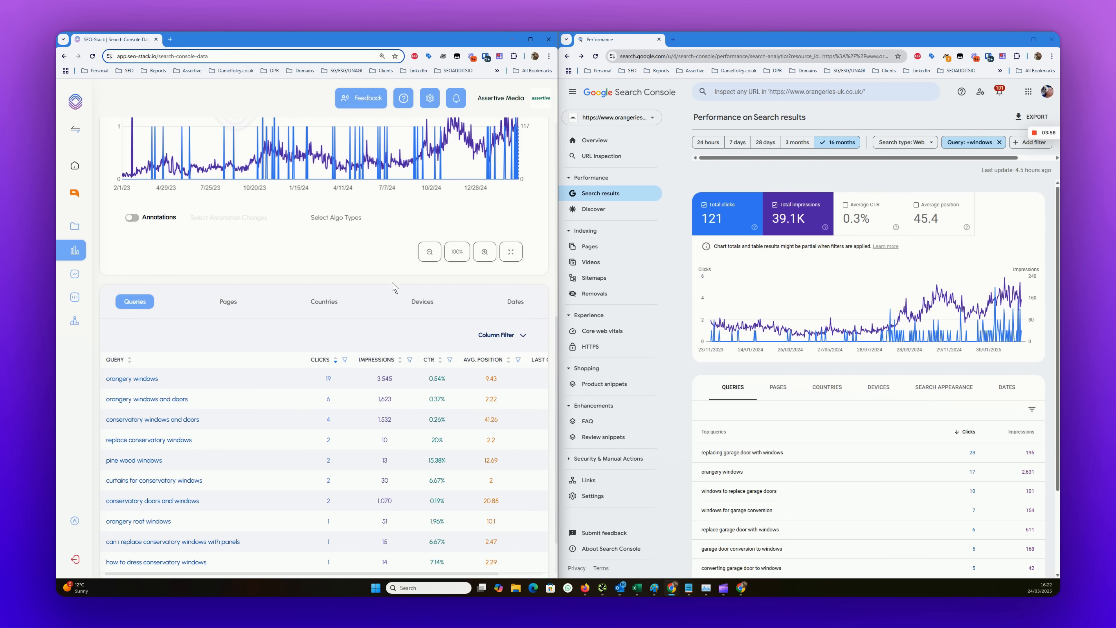
scroll(250, 419, up, 10)
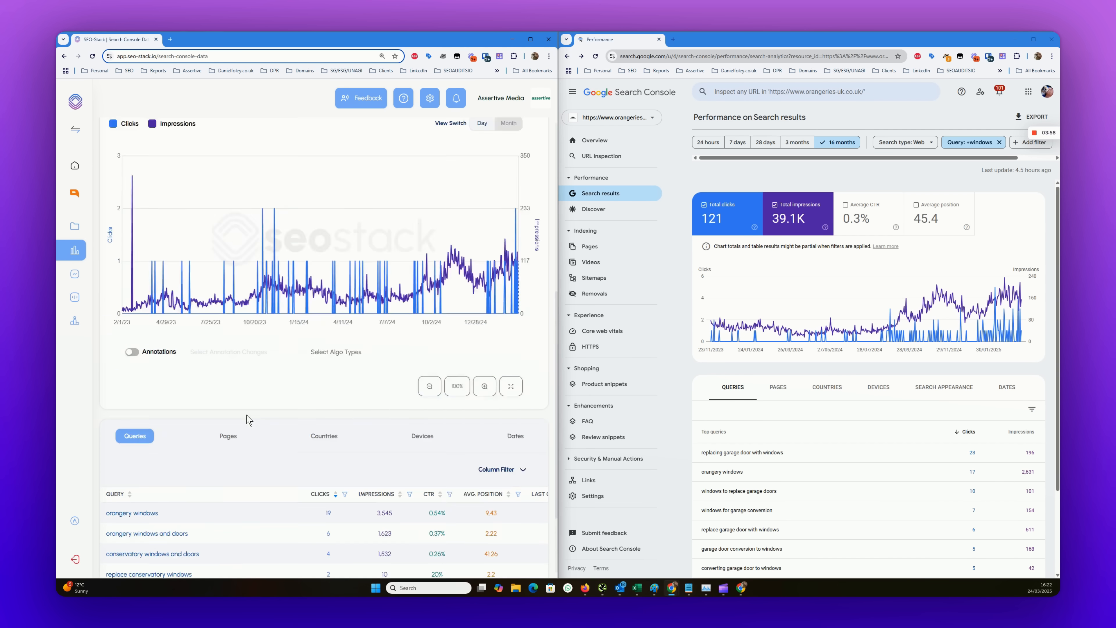
- Create a new custom filter group named "Window Queries" in SEO-Stack
scroll(335, 324, down, 10)
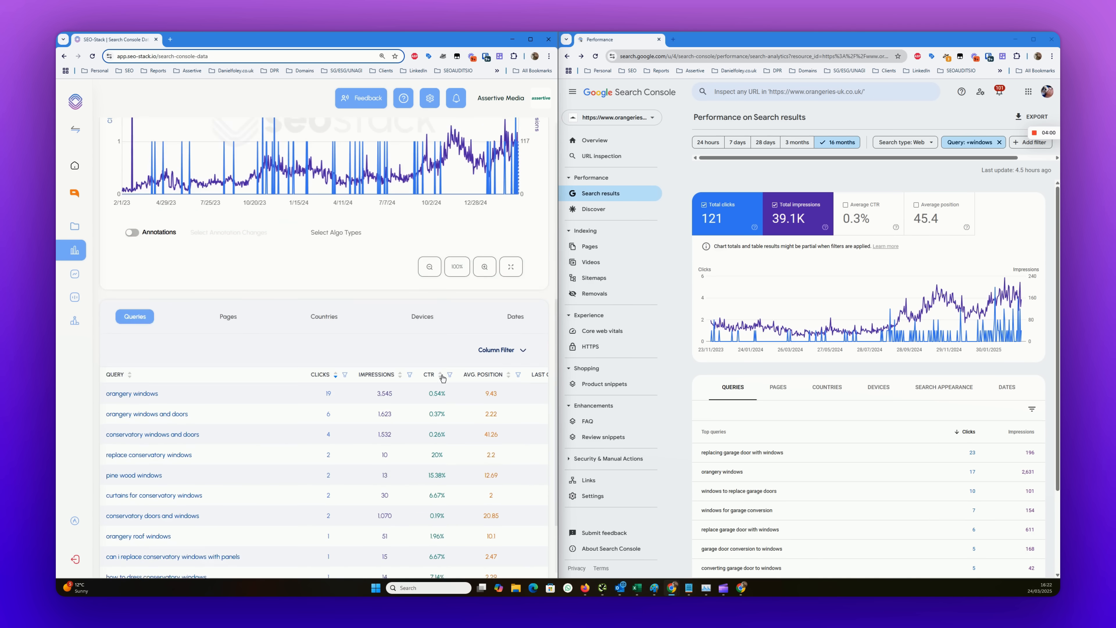
scroll(282, 398, up, 10)
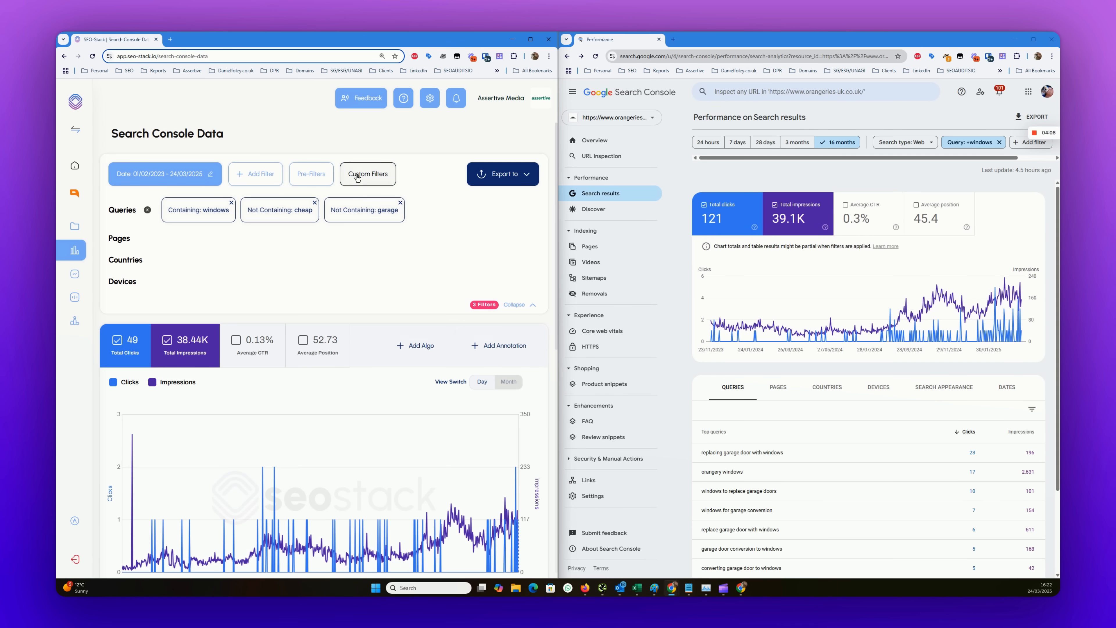
click(368, 174)
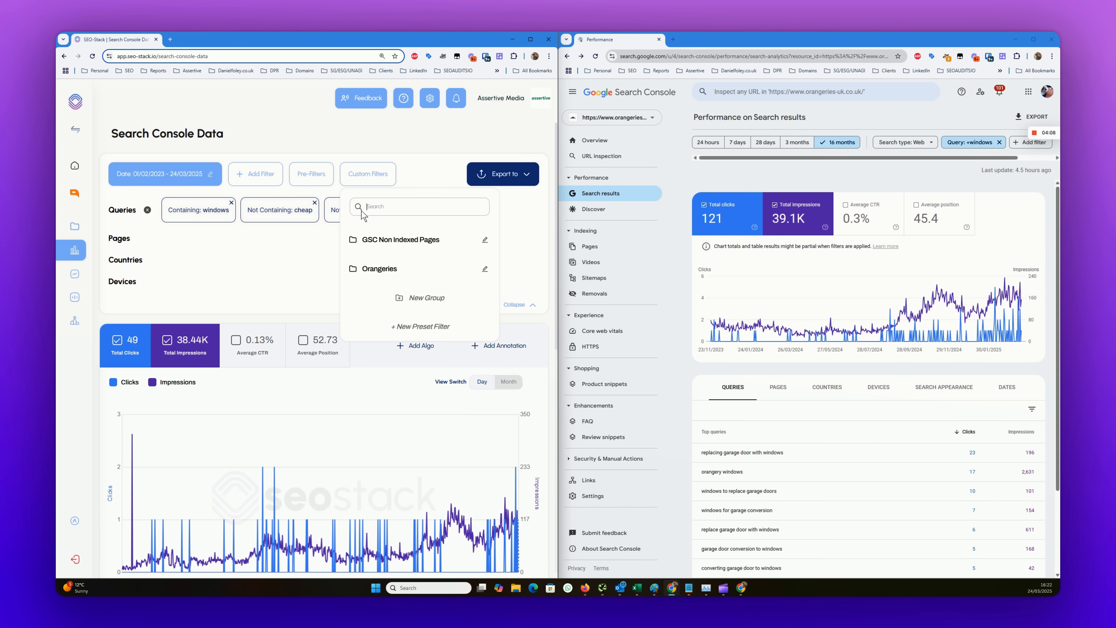
click(420, 307)
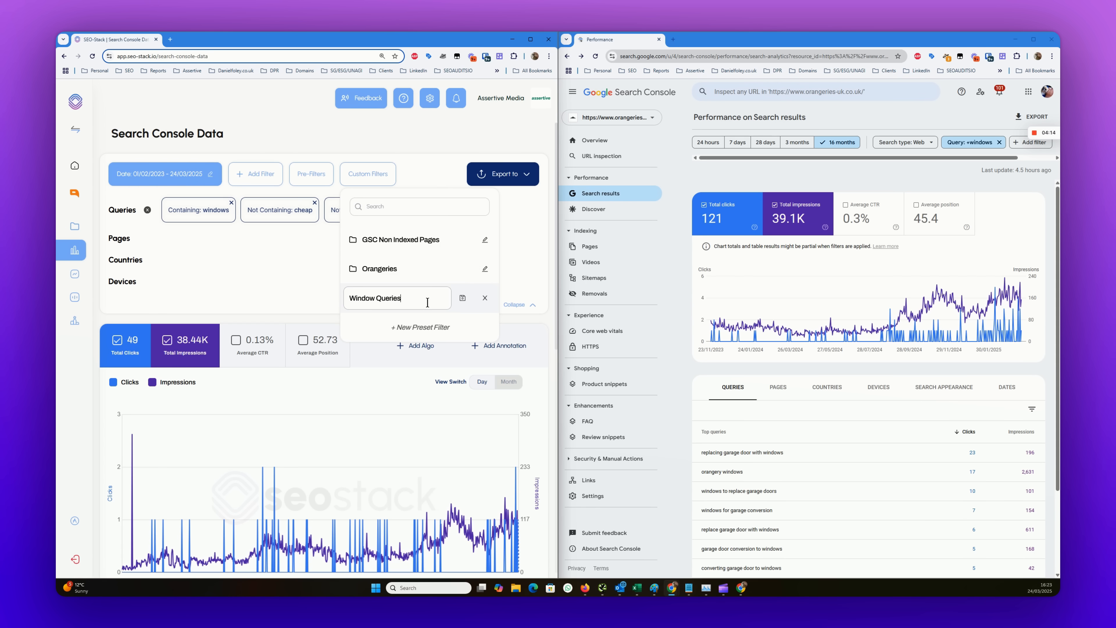
key(Return)
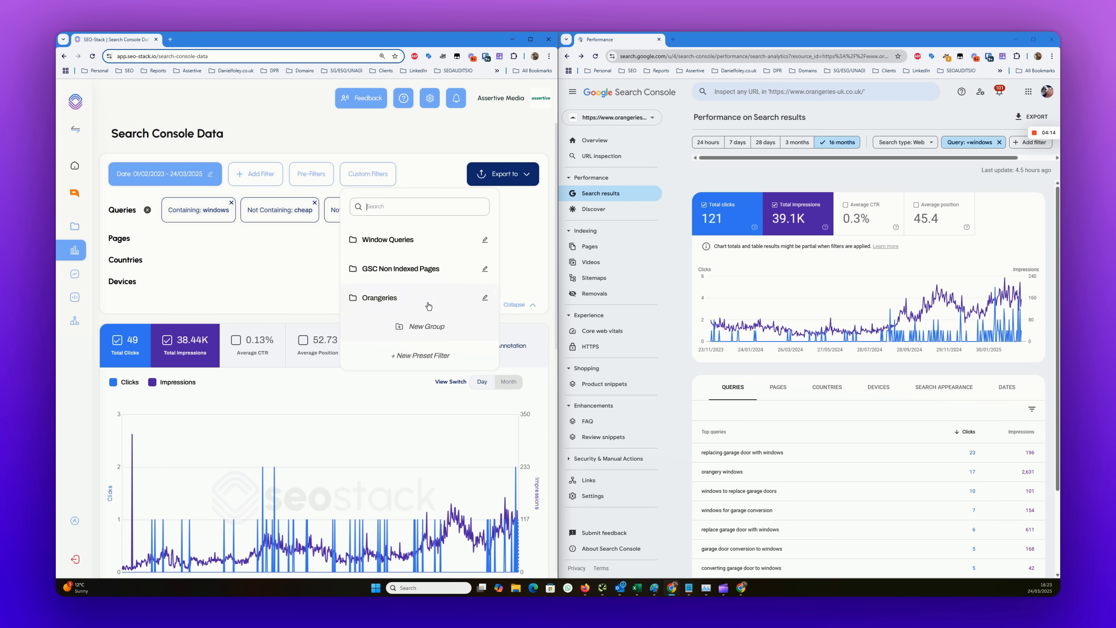
- Save the applied query filters as a preset named "Window Queries Excluding Cheap" inside the Window Queries group
click(410, 245)
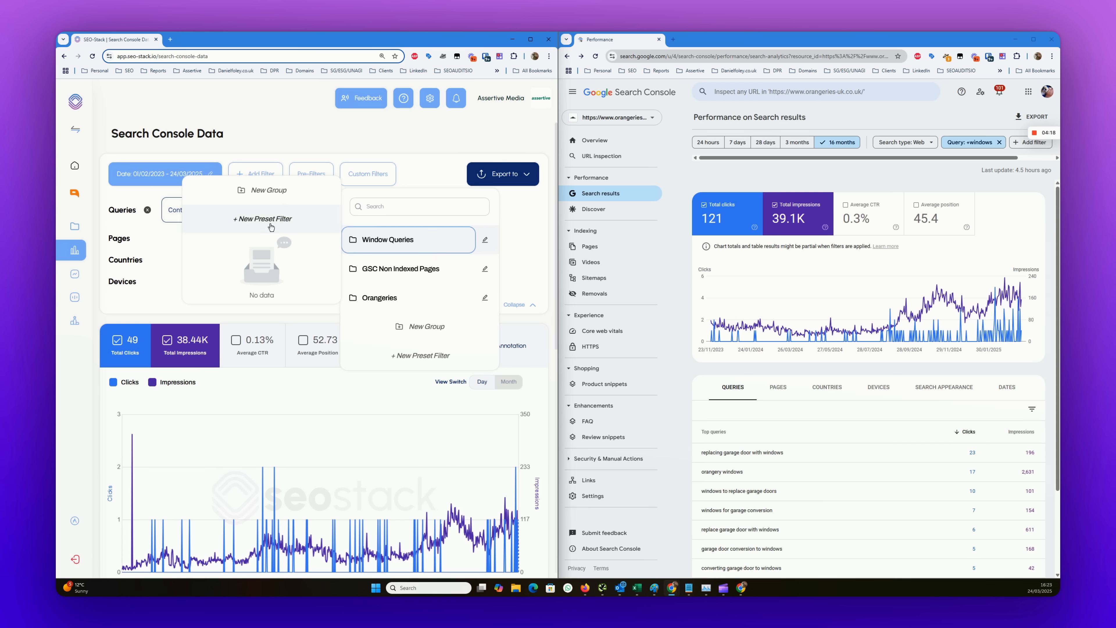
click(256, 222)
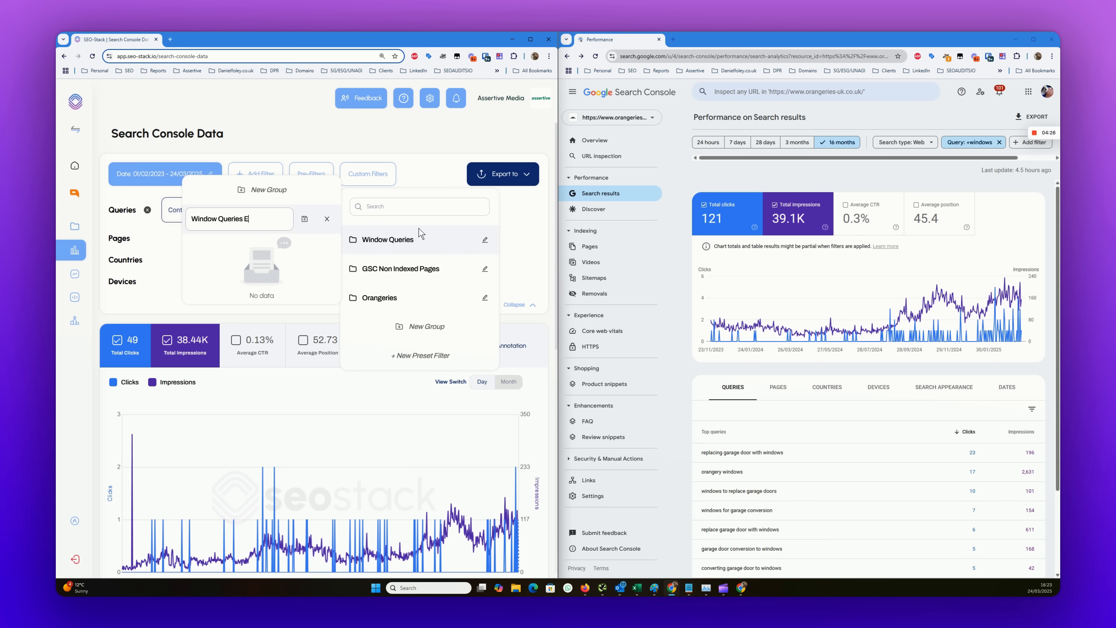
text(Window Queries Excluding Cheap)
key(Return)
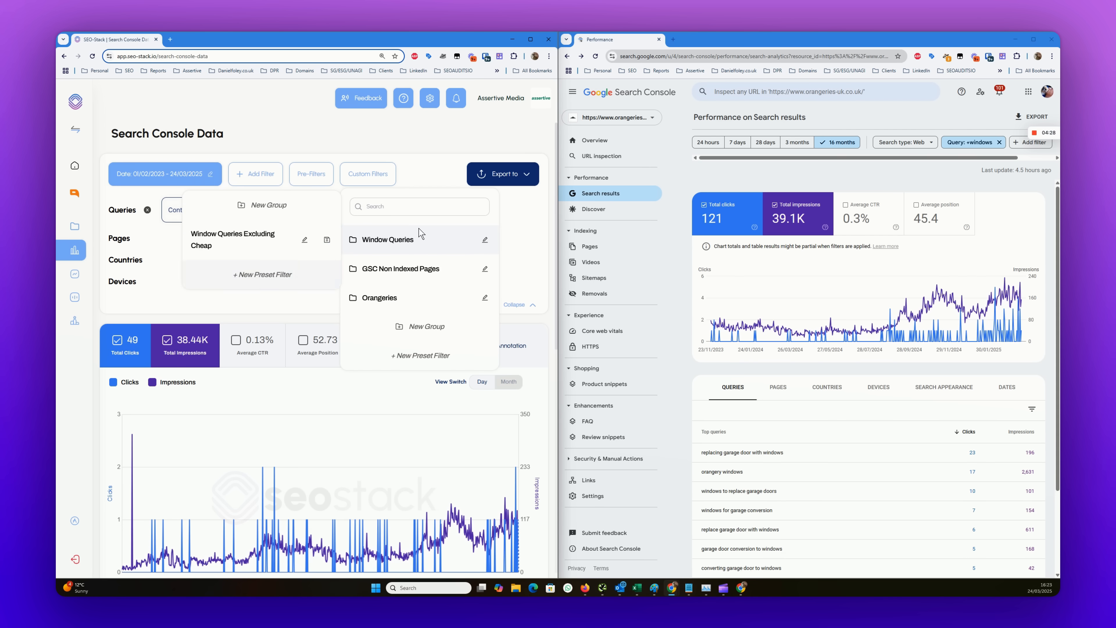
click(367, 174)
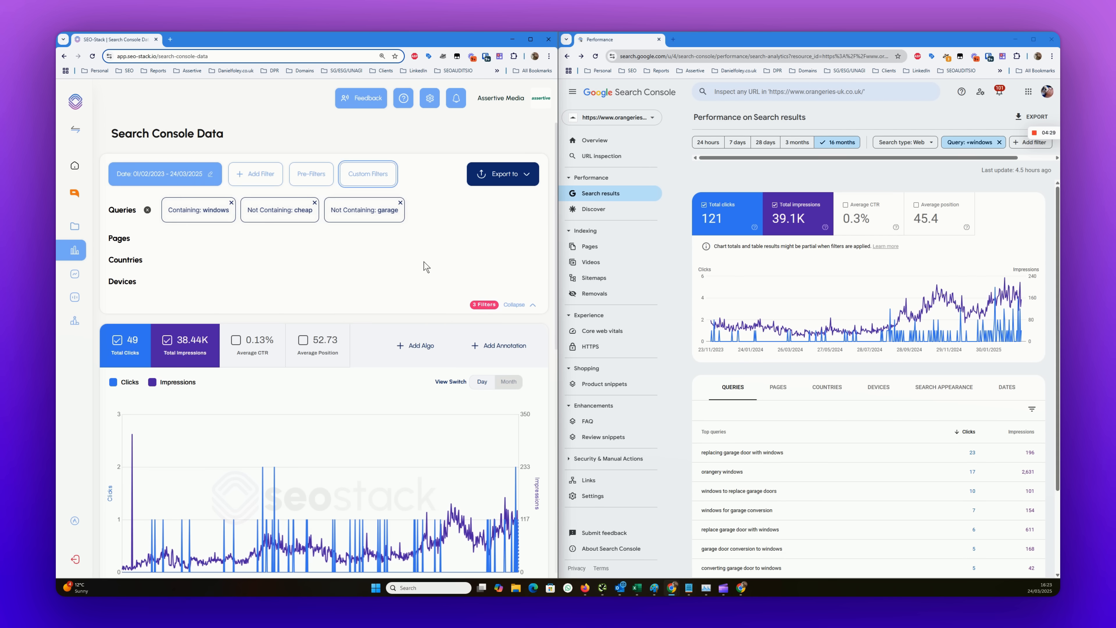
- Apply the "Window Queries Excluding Cheap" preset from the Window Queries group and show the results by page
click(384, 167)
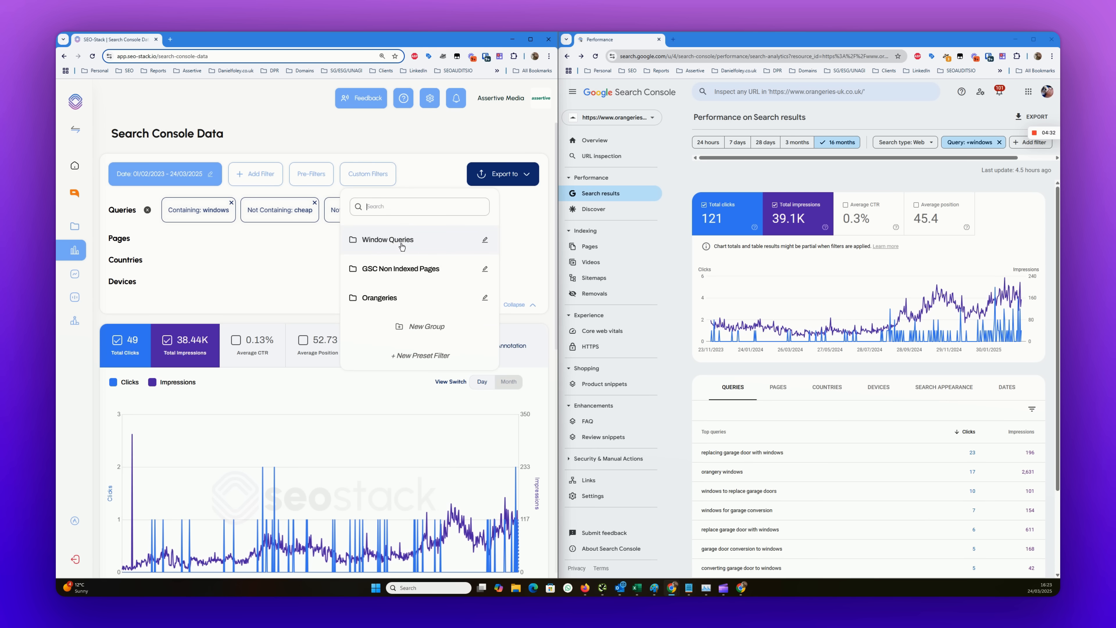
click(401, 242)
click(238, 239)
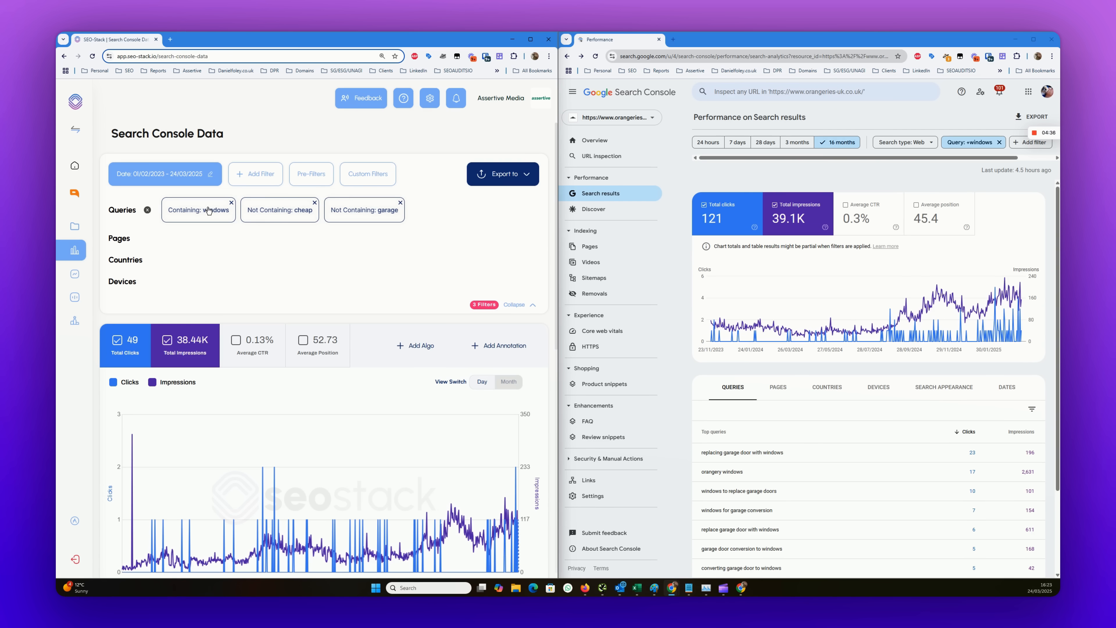
scroll(315, 241, down, 10)
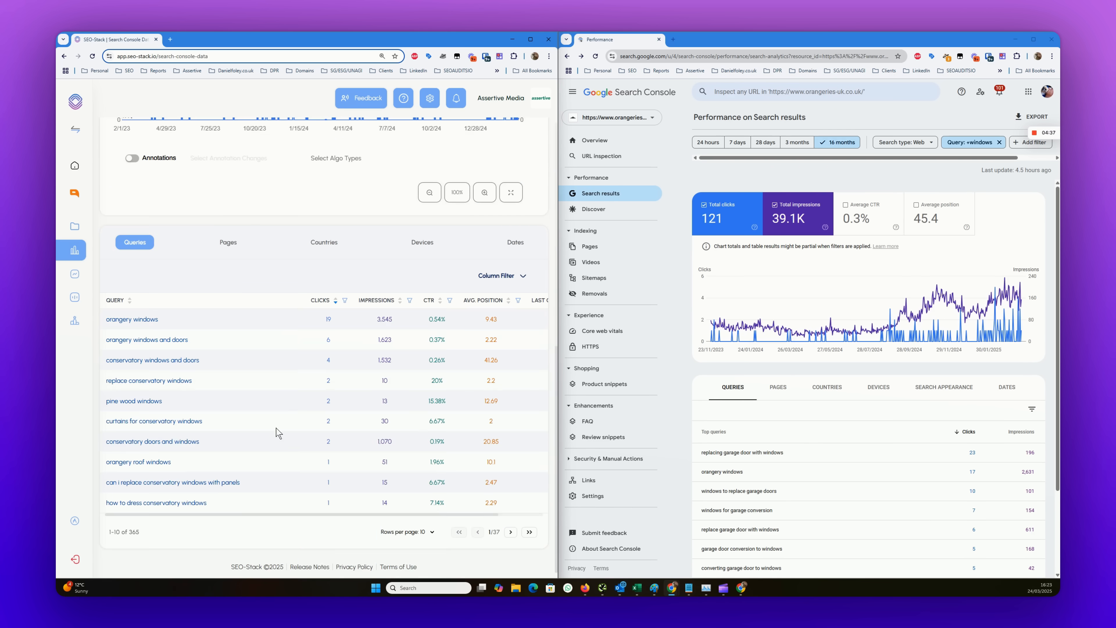
click(221, 248)
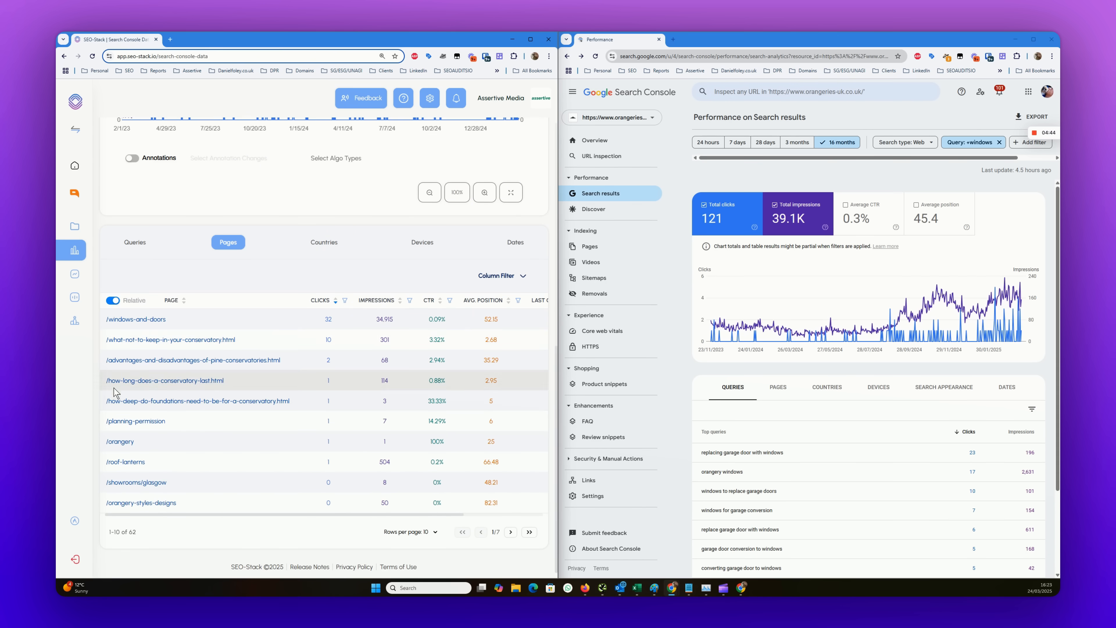
- Add a Not Containing "what-" page filter to the SEO-Stack data
scroll(119, 378, up, 10)
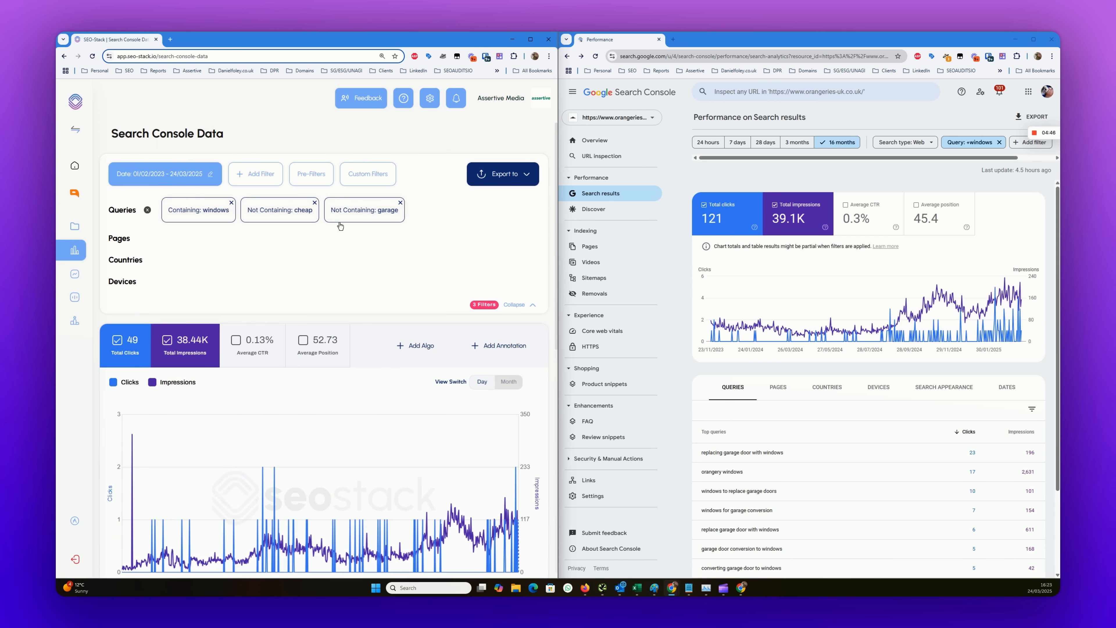
click(259, 176)
click(259, 220)
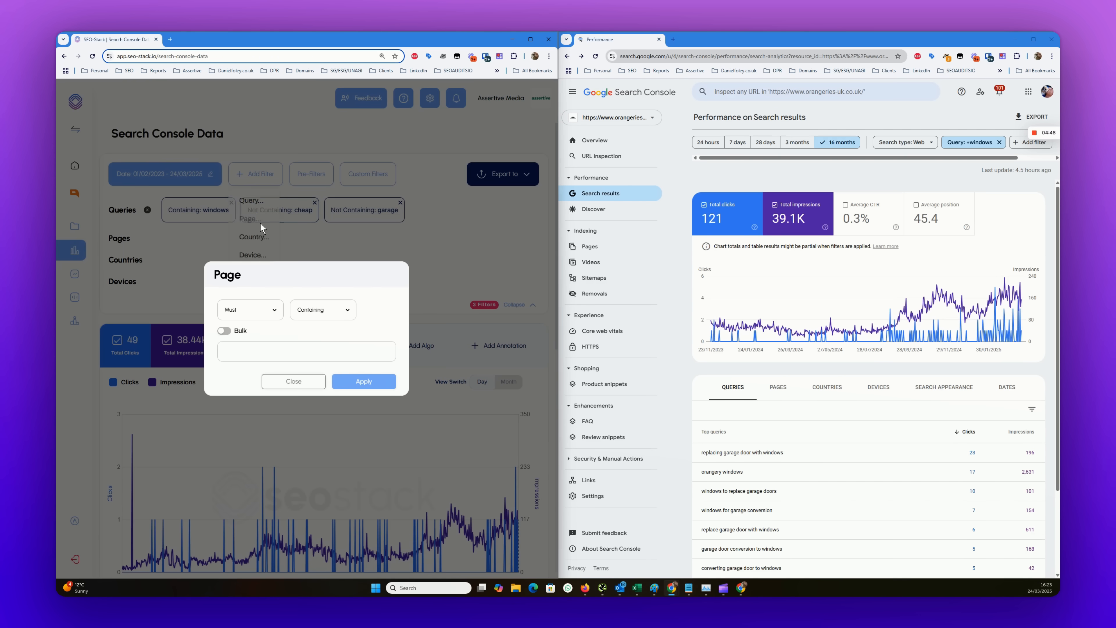
click(263, 308)
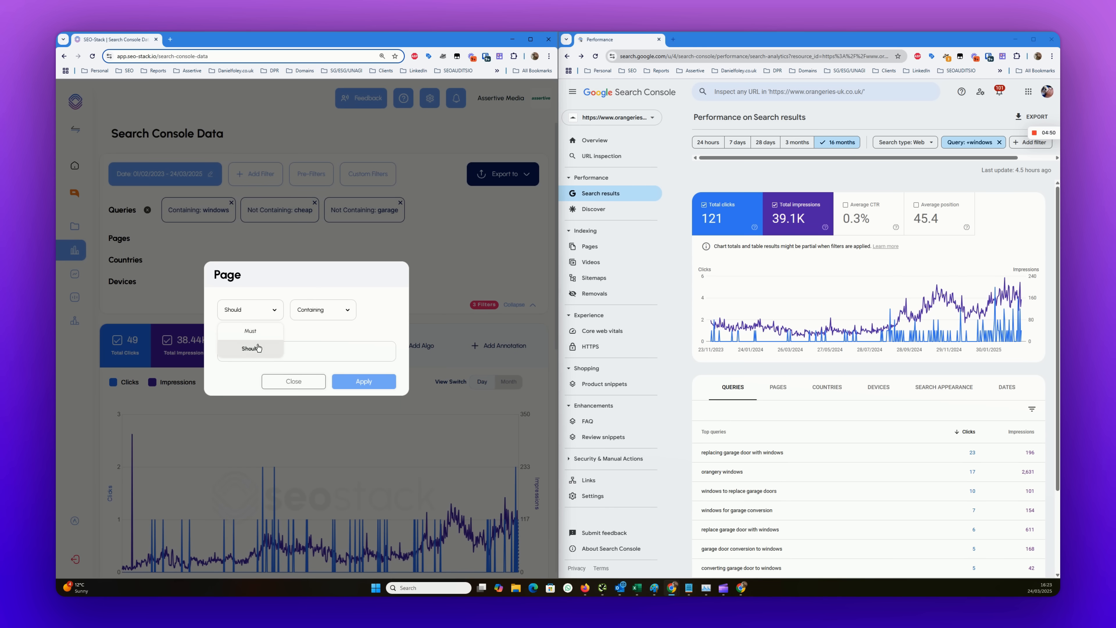
click(247, 349)
click(329, 314)
click(327, 349)
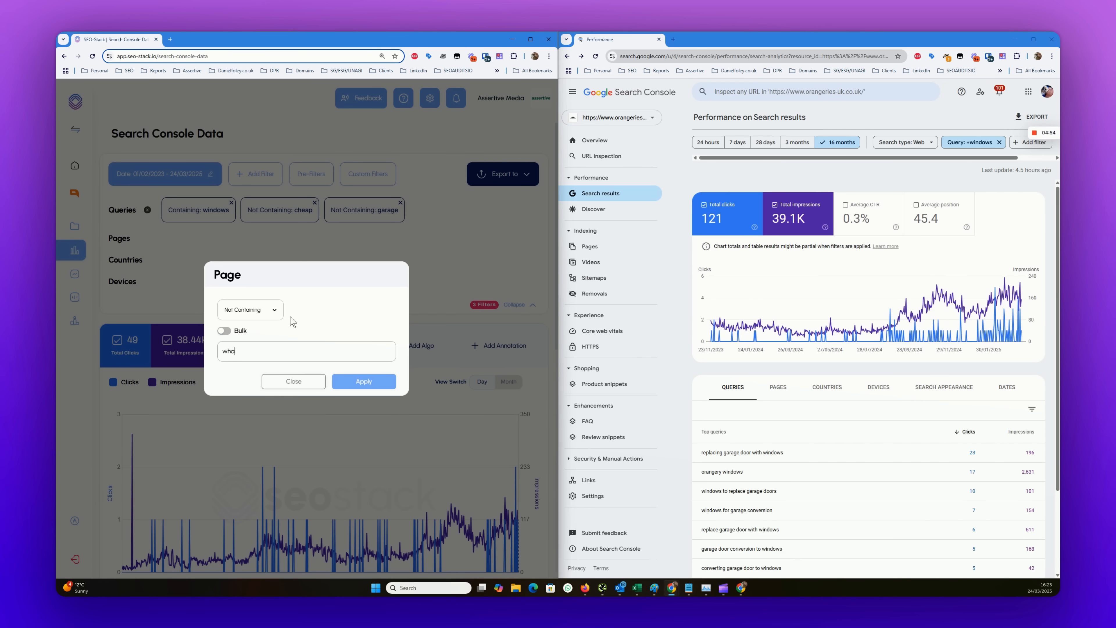
key(Return)
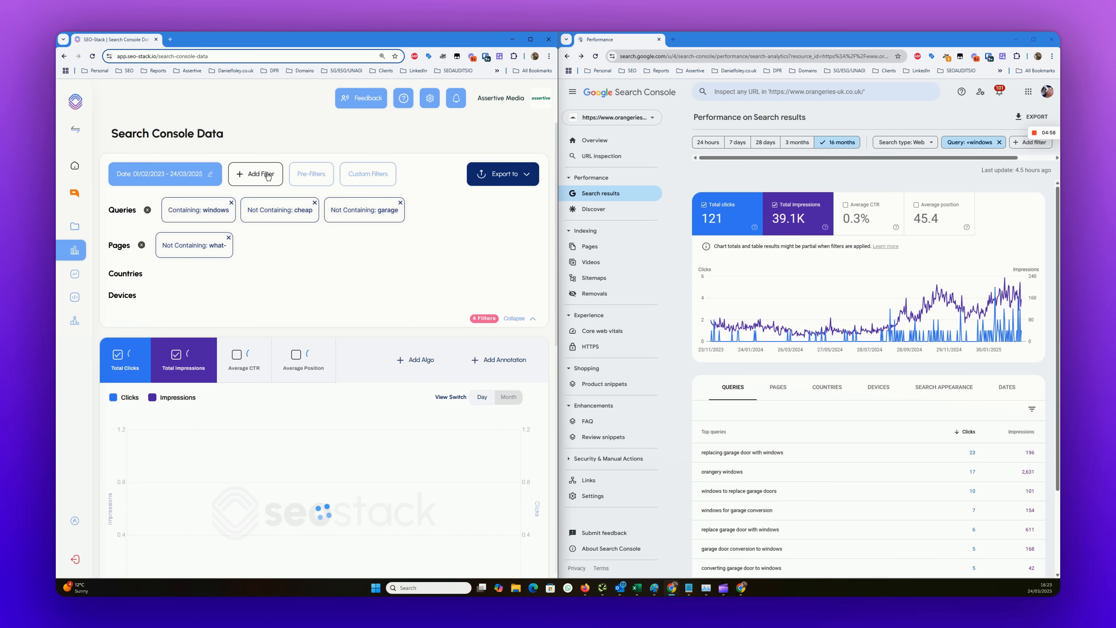
- Switch the "what-" page filter to bulk entry, add "how-" and "why-" as further exclusions, and review the filtered pages
click(194, 249)
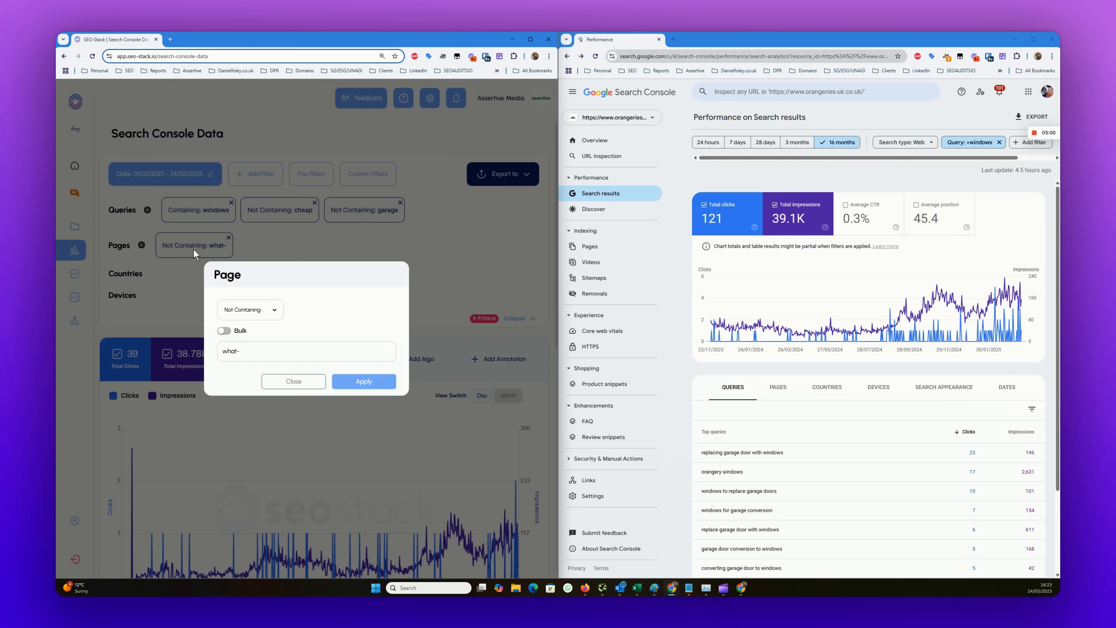
click(224, 330)
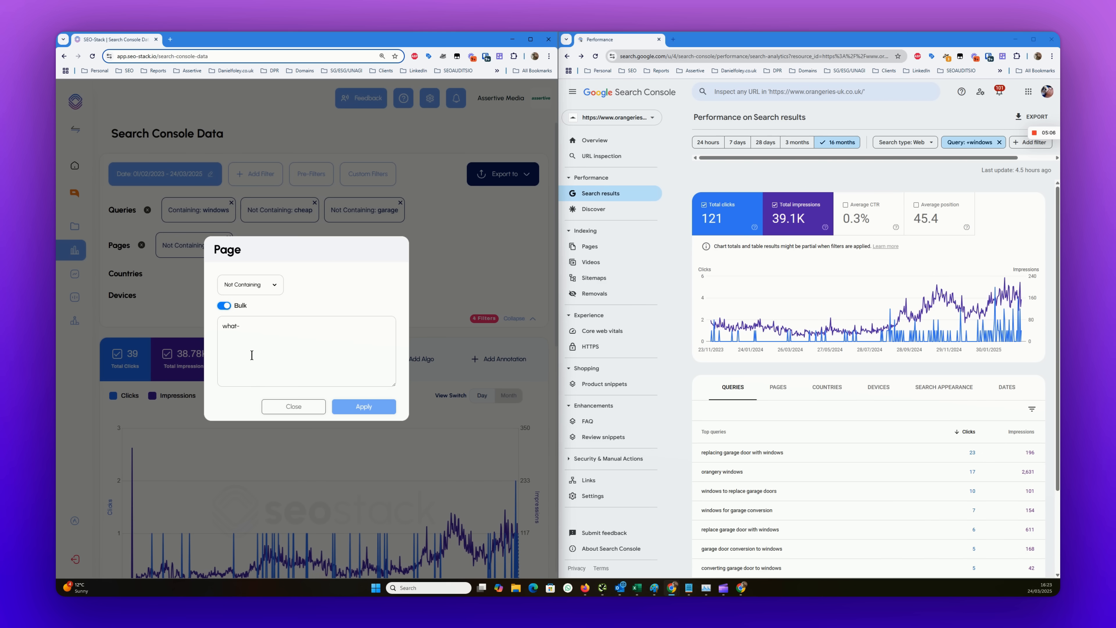
key(Return)
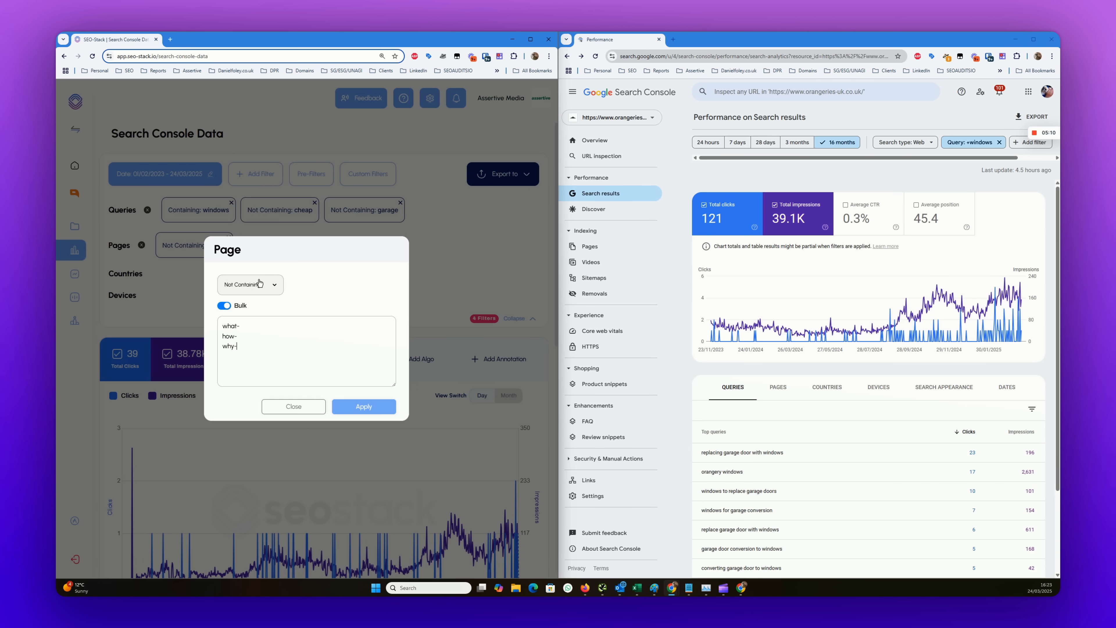
click(364, 406)
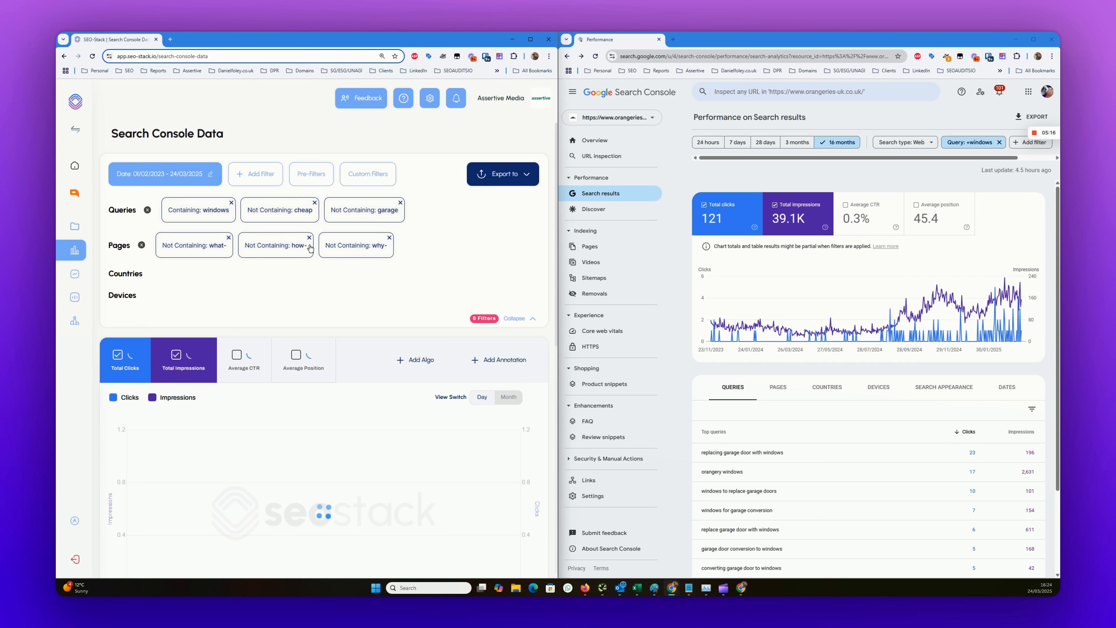
scroll(319, 231, down, 10)
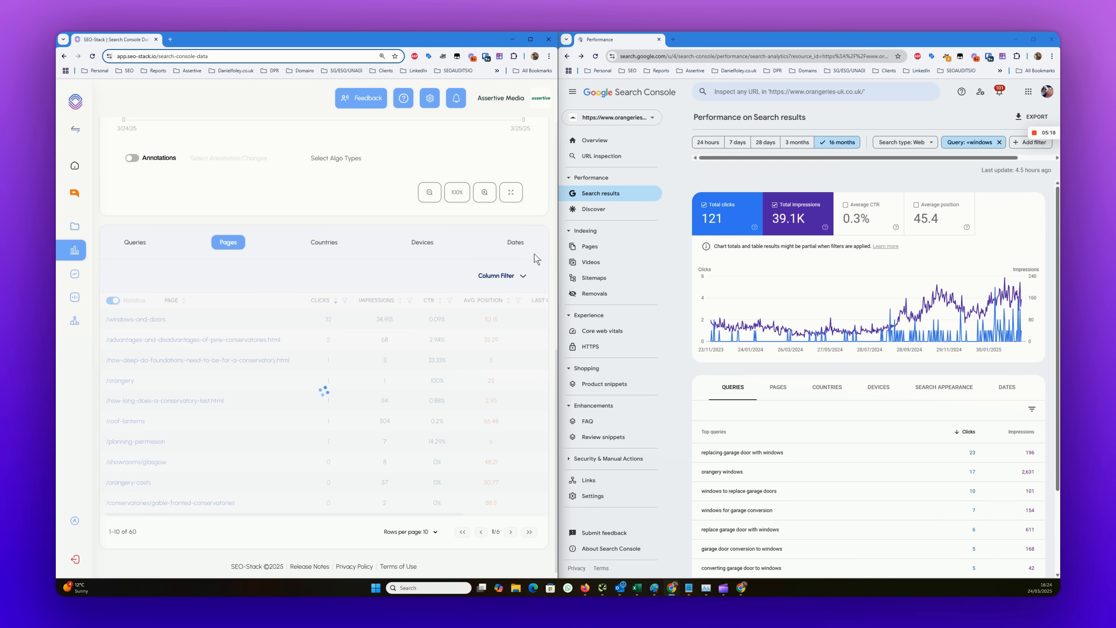
scroll(394, 372, up, 10)
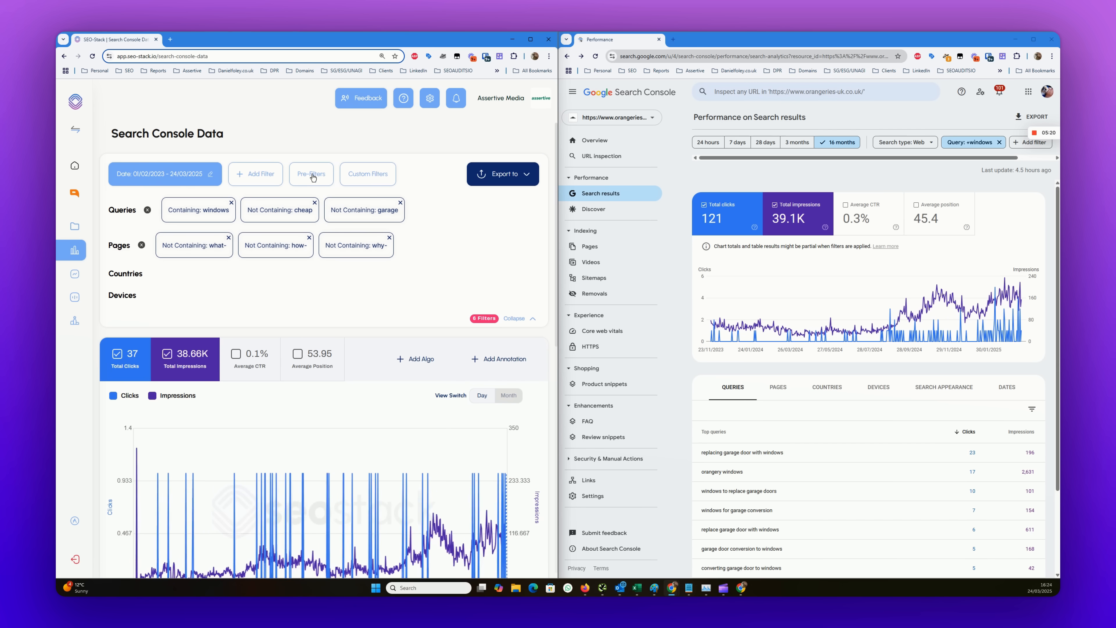
- Browse the saved custom filters and apply the "Wood Queries" preset
click(367, 173)
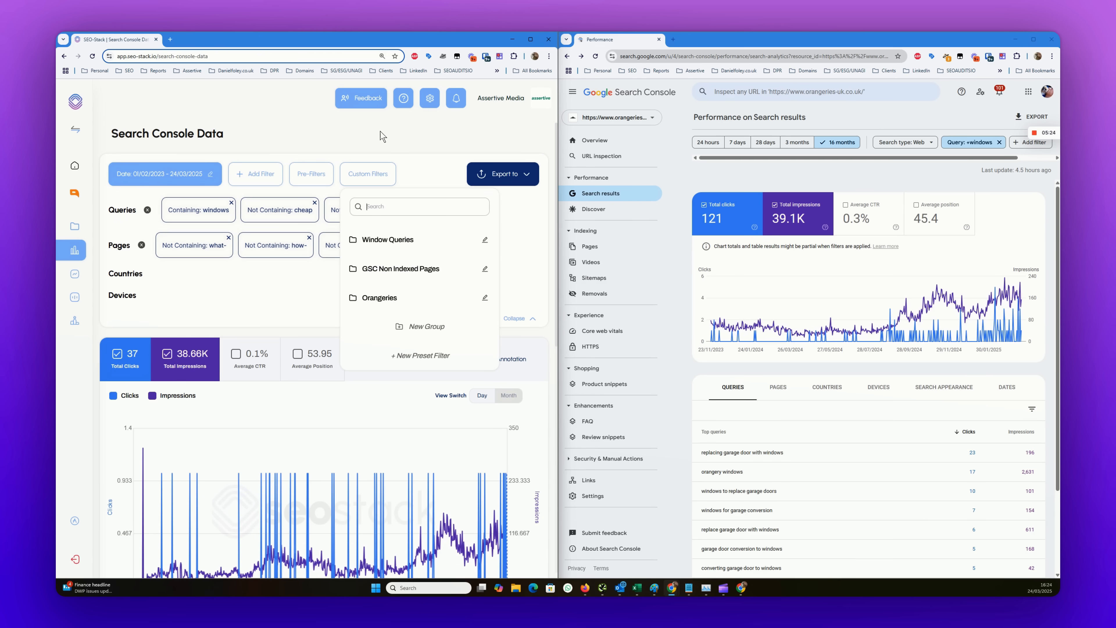
mouse_move(382, 242)
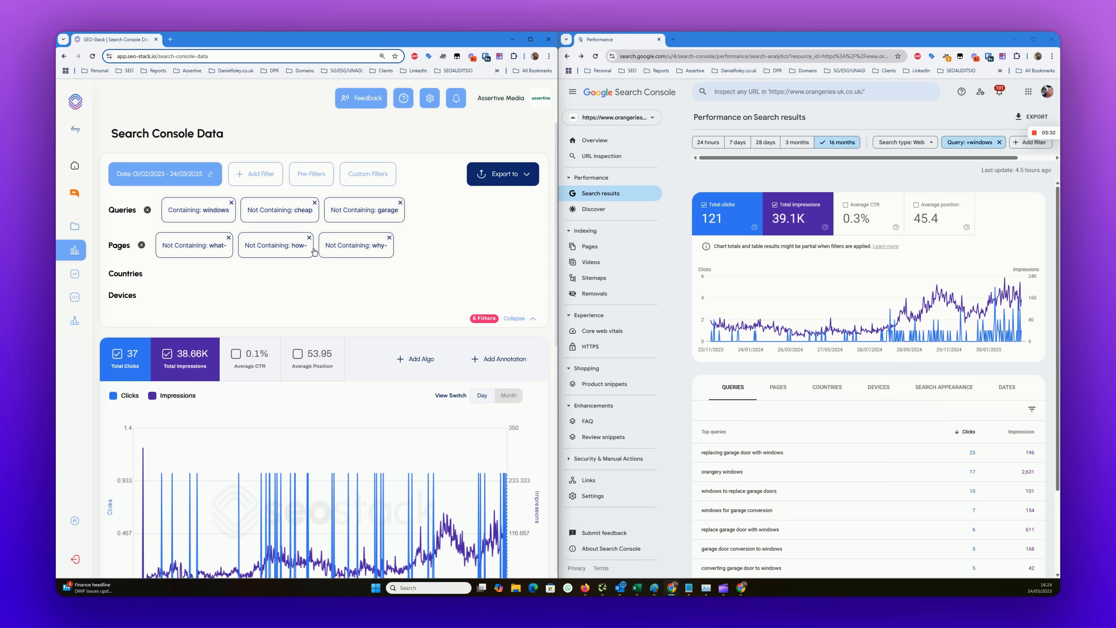
click(354, 178)
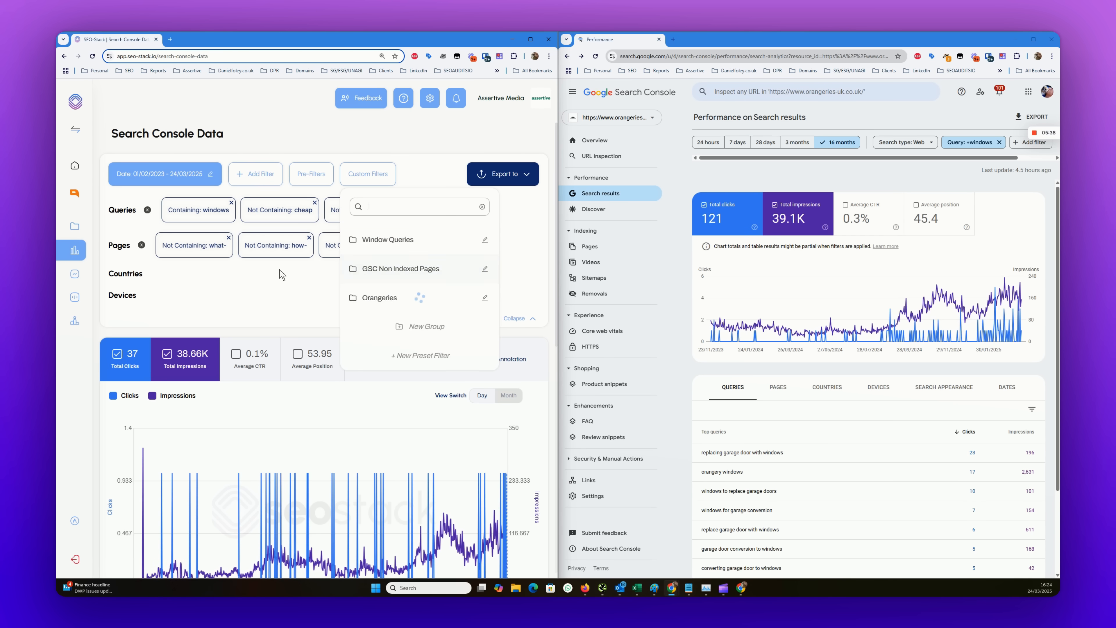
scroll(405, 307, down, 3)
scroll(405, 307, down, 2)
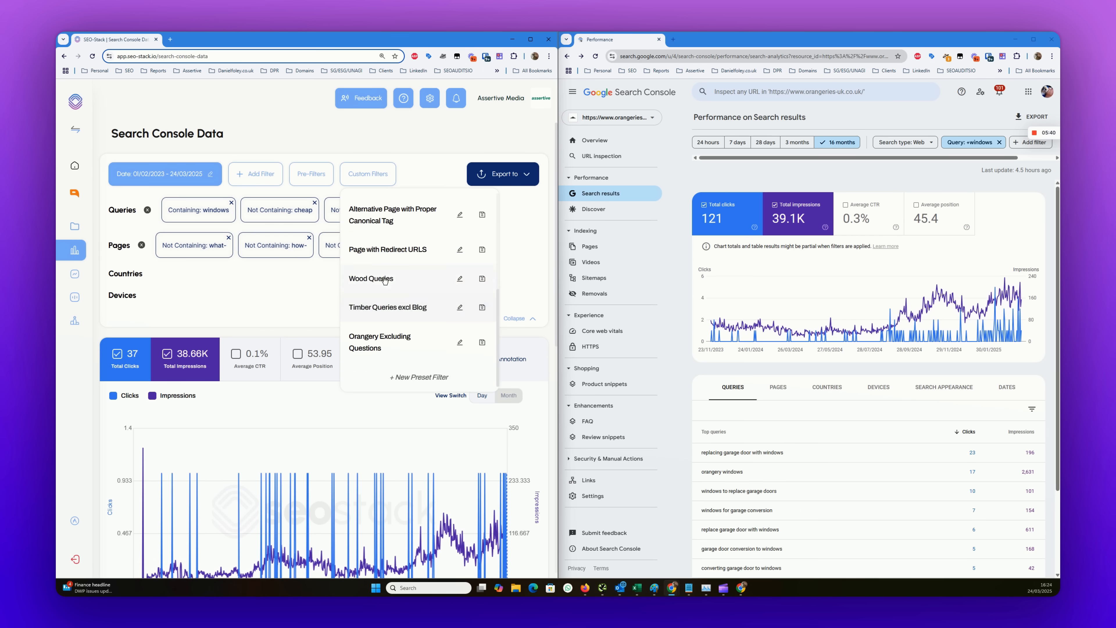
scroll(386, 273, up, 5)
scroll(369, 238, down, 5)
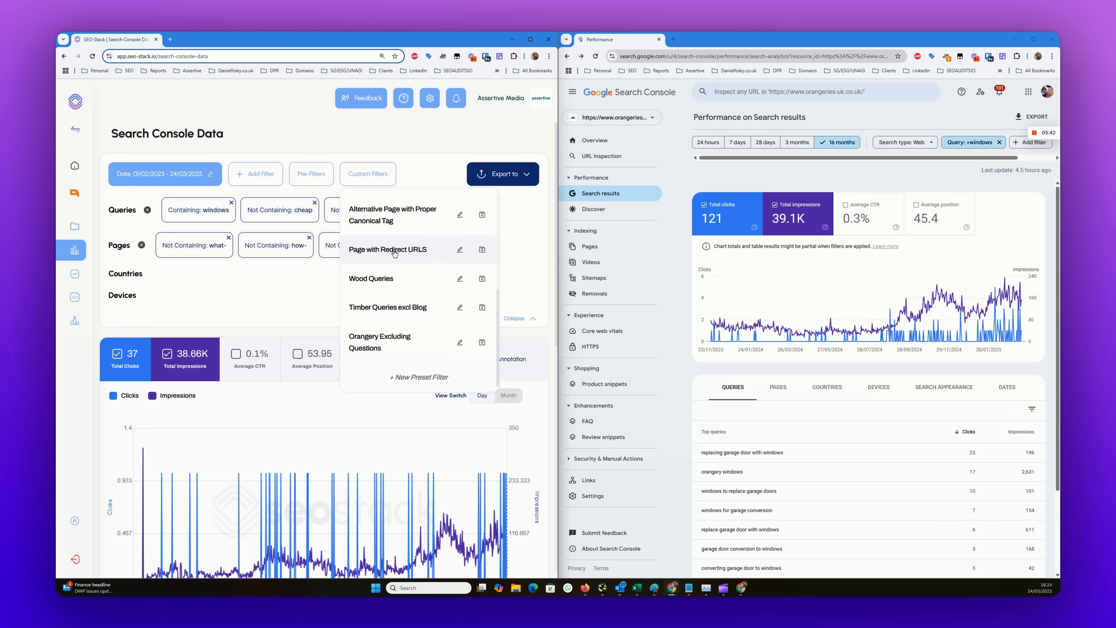
click(368, 278)
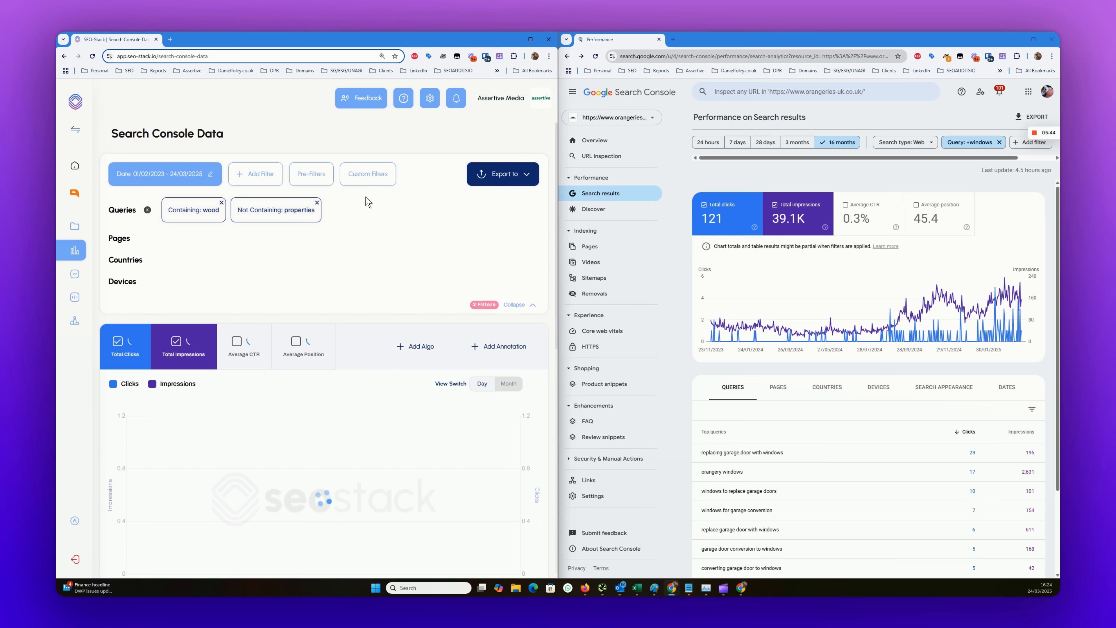
- Replace the wood filters with the "Window Queries Excluding Cheap" preset from the Window Queries group
click(368, 174)
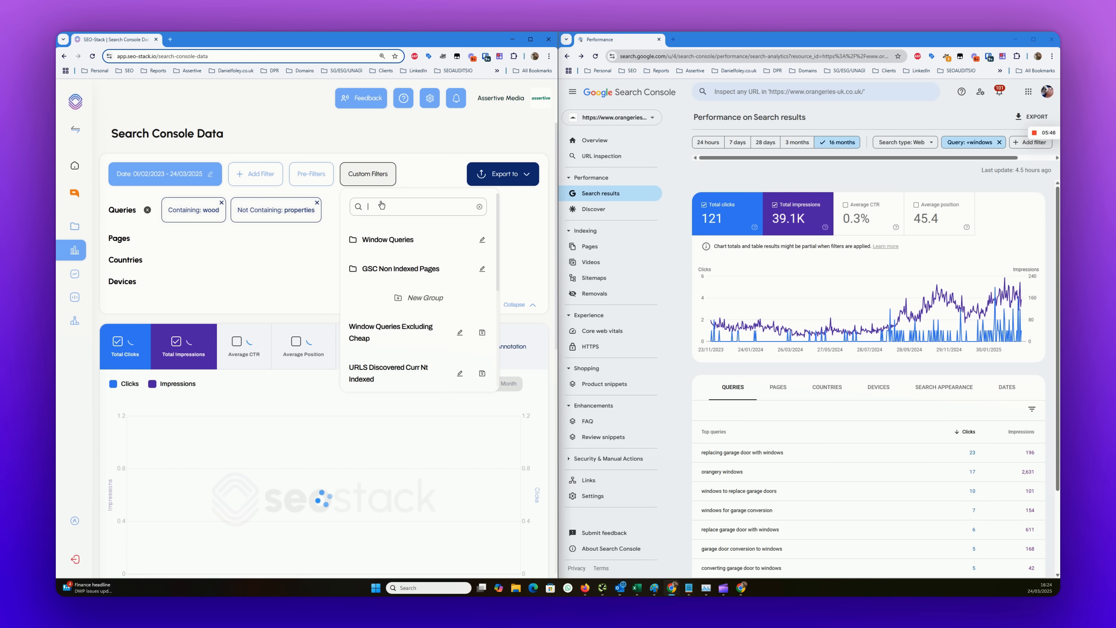
click(386, 239)
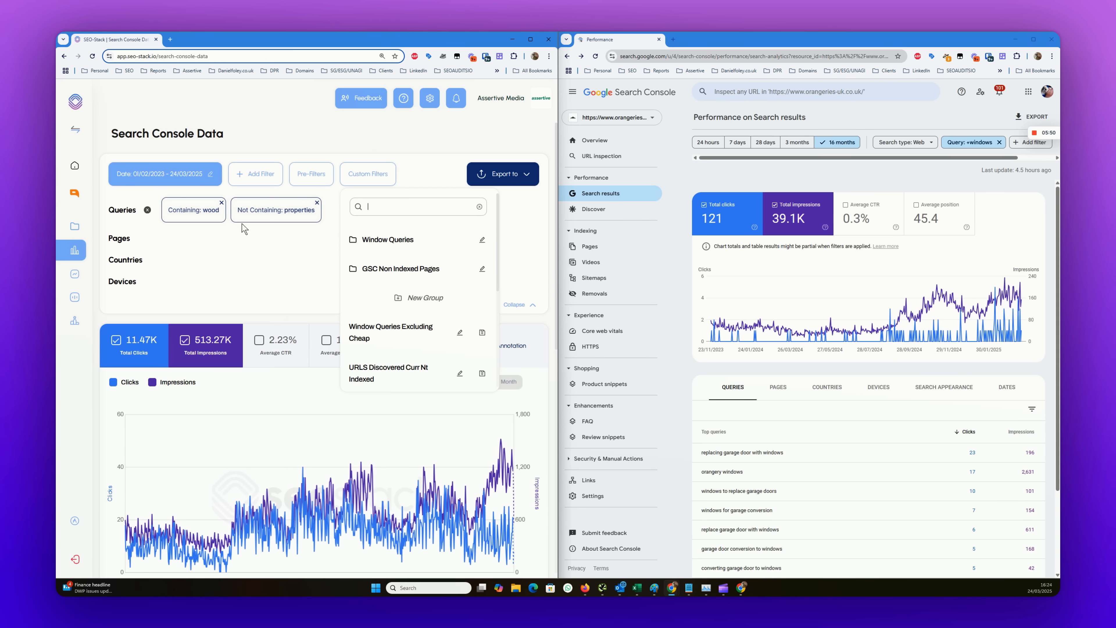
click(386, 239)
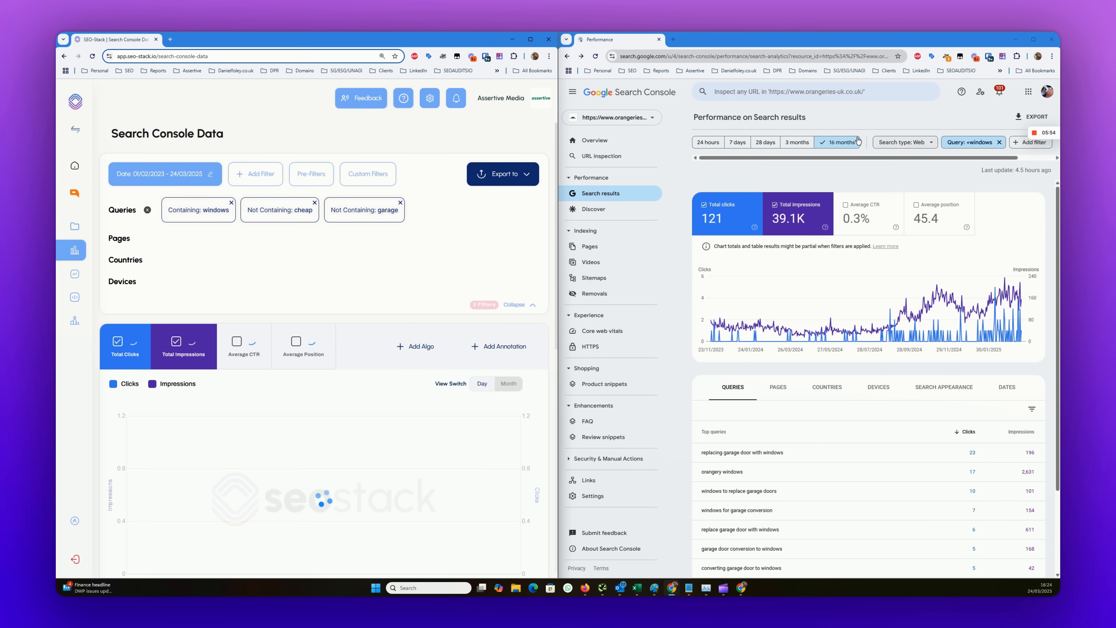
- Add the Informational Queries pre-filter to the applied window query filters
click(326, 180)
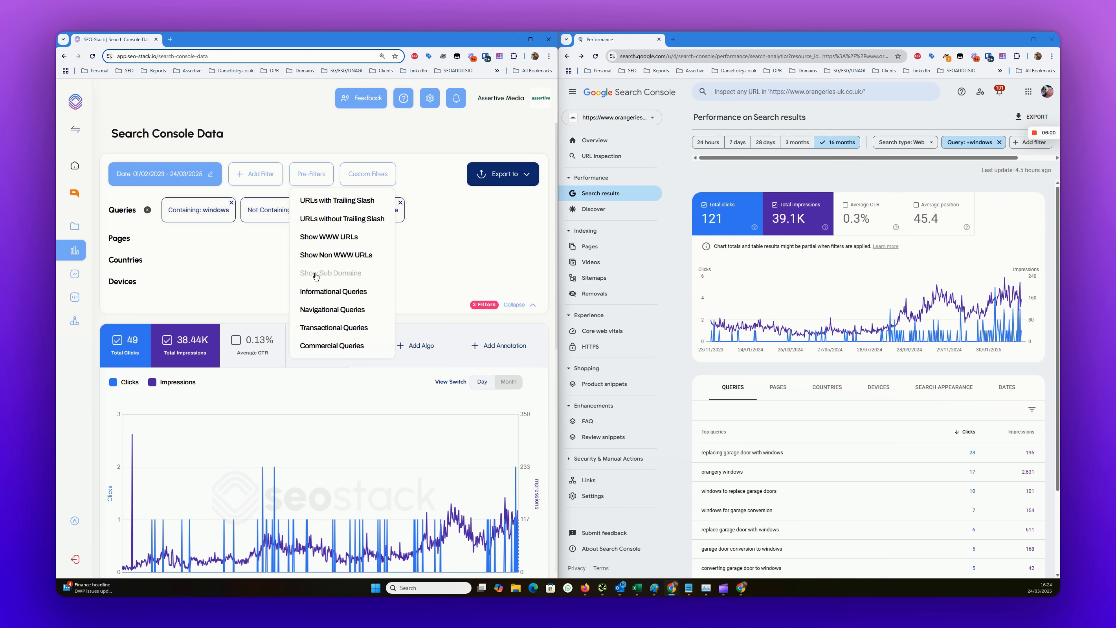
click(324, 291)
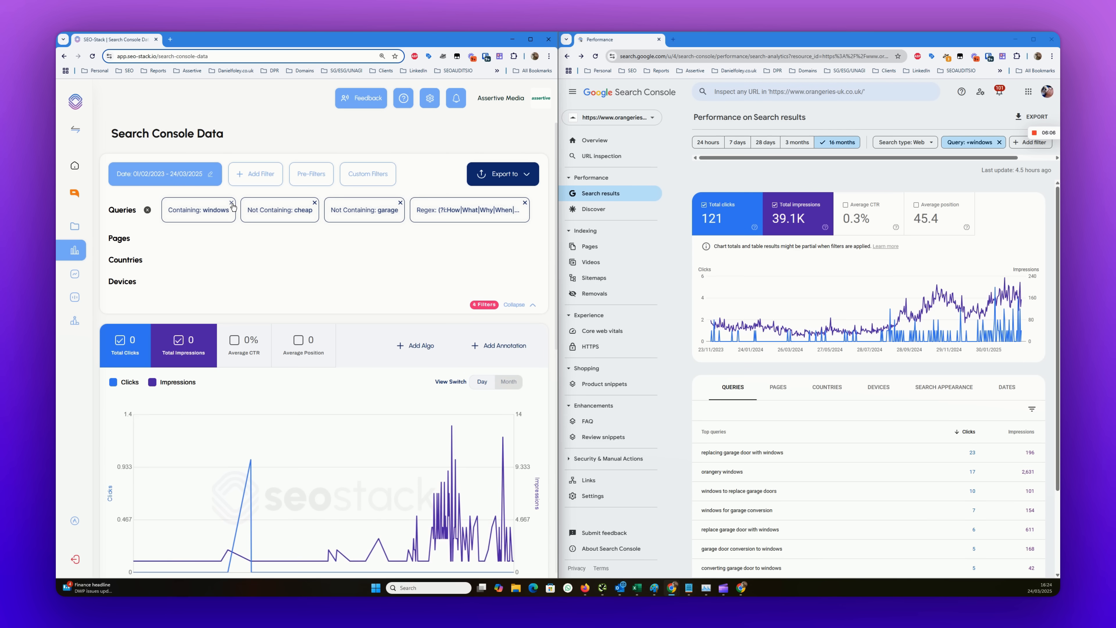
- Remove the windows, cheap and garage query filters, keeping only the informational regex filter, and review the resulting performance chart
click(232, 204)
click(233, 203)
click(234, 207)
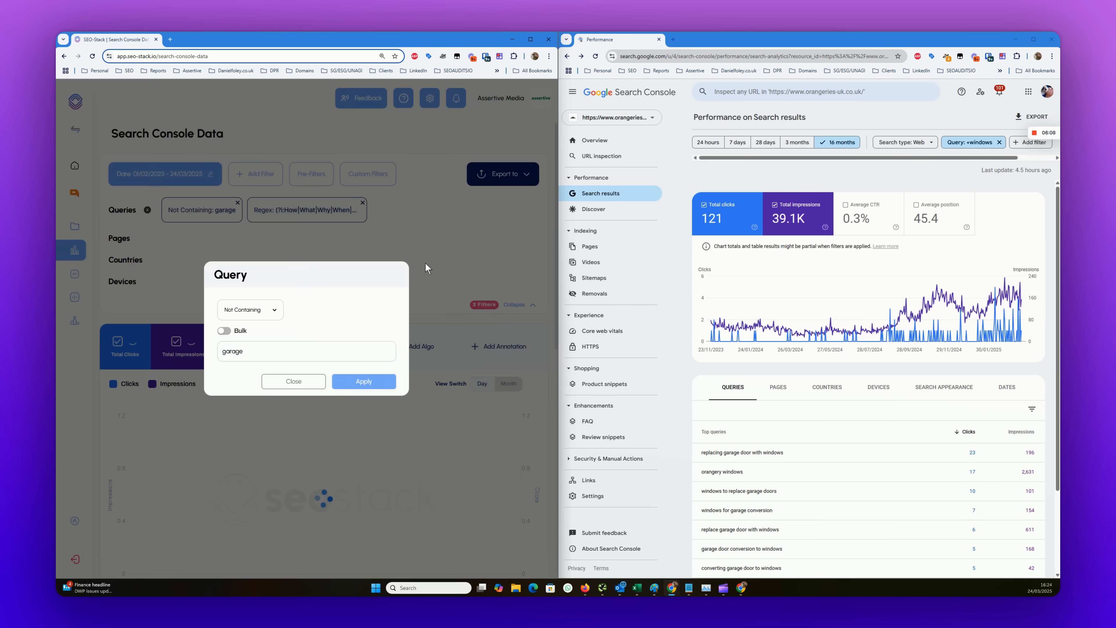
click(293, 381)
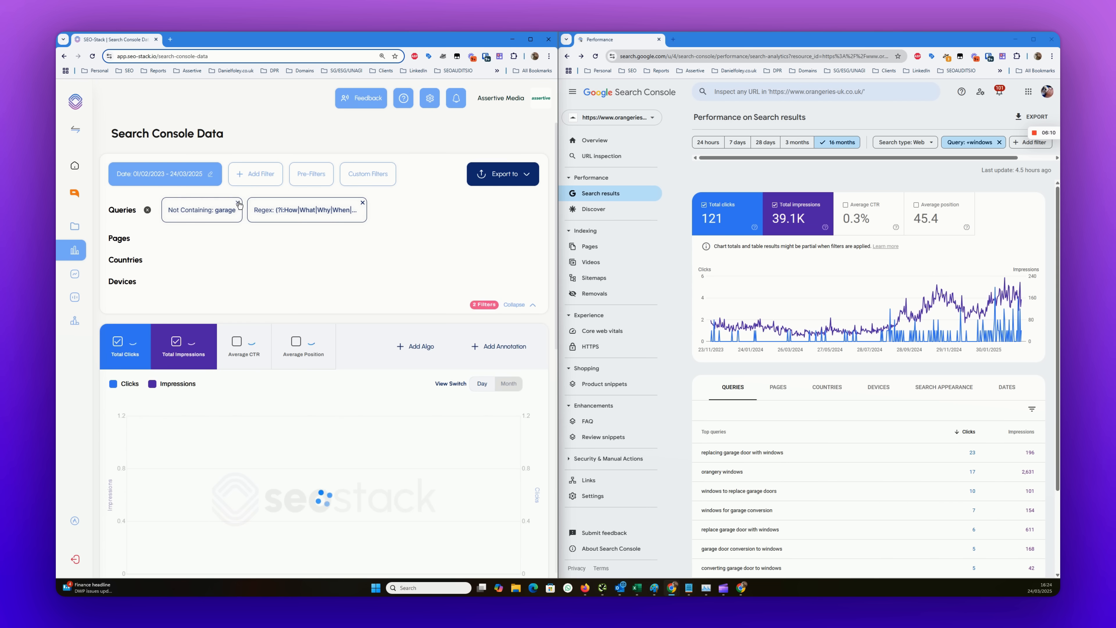
click(237, 203)
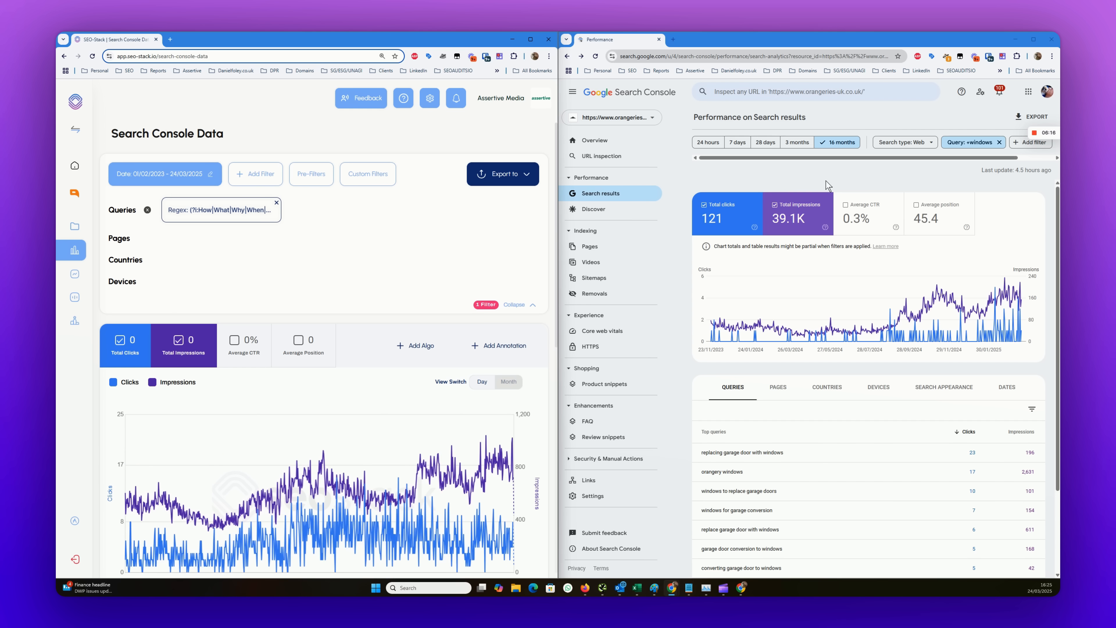
scroll(406, 308, down, 10)
scroll(443, 211, up, 10)
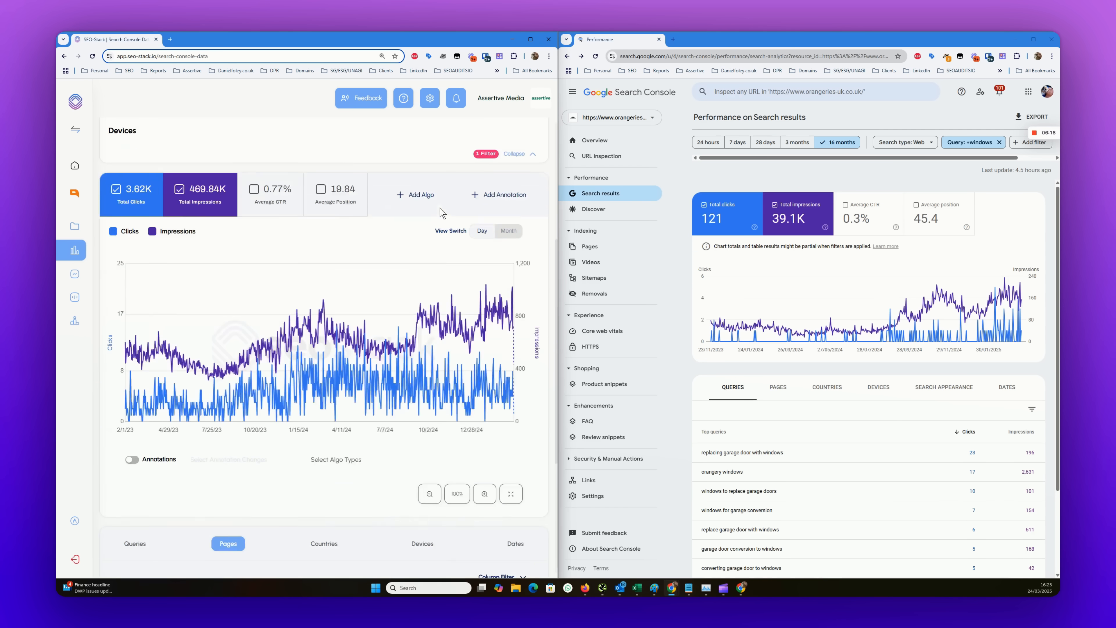
- Export the filtered queries and pages to Google Sheets using the maximum number of items
click(499, 174)
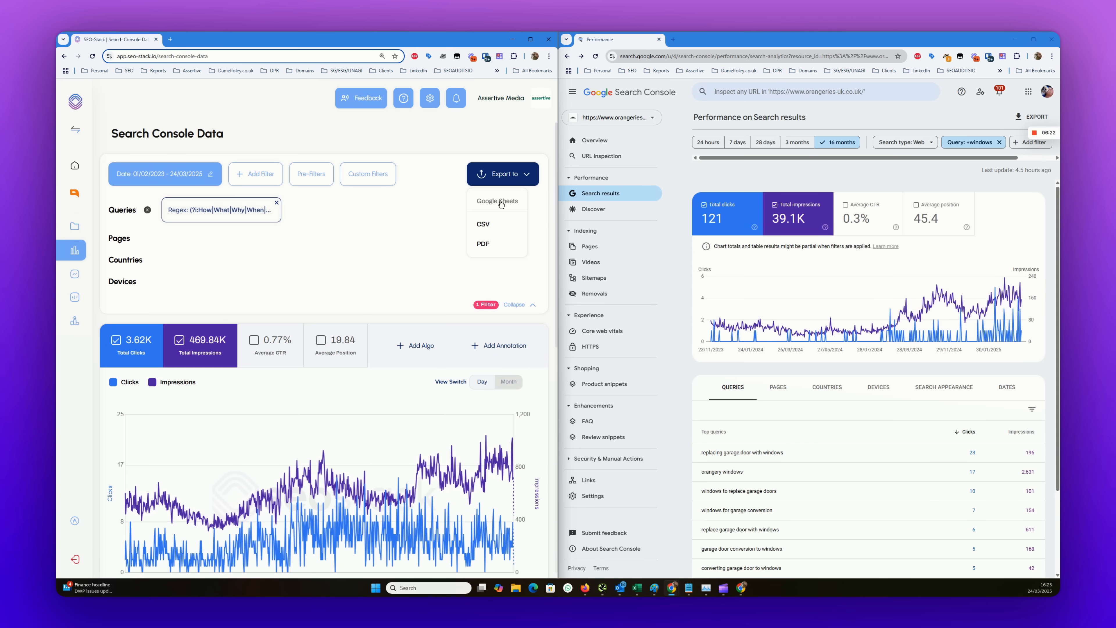
click(501, 203)
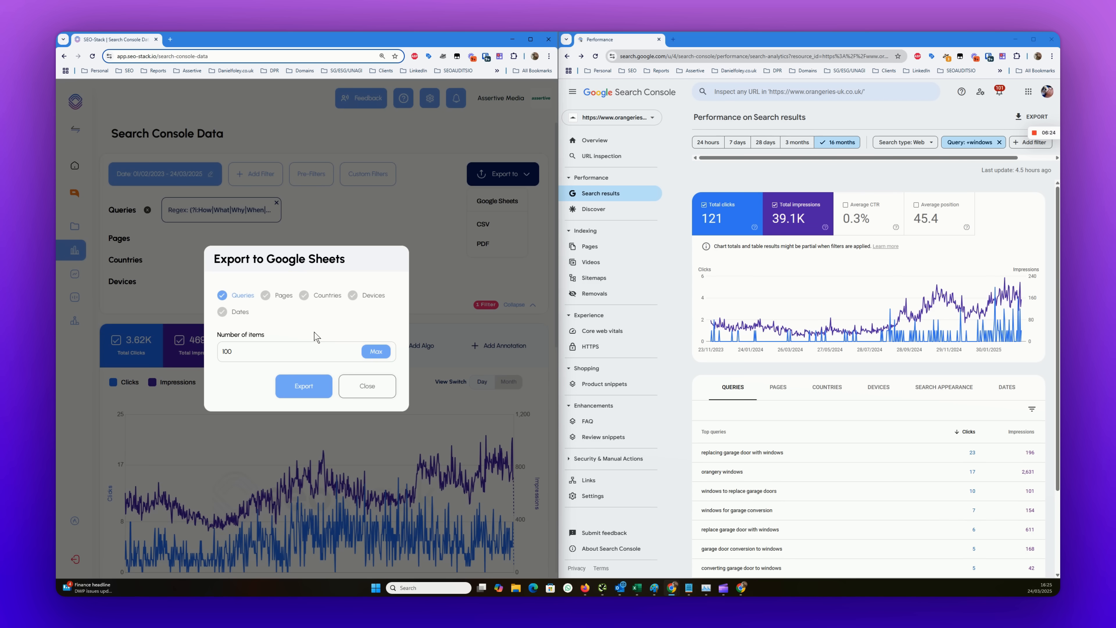
click(381, 351)
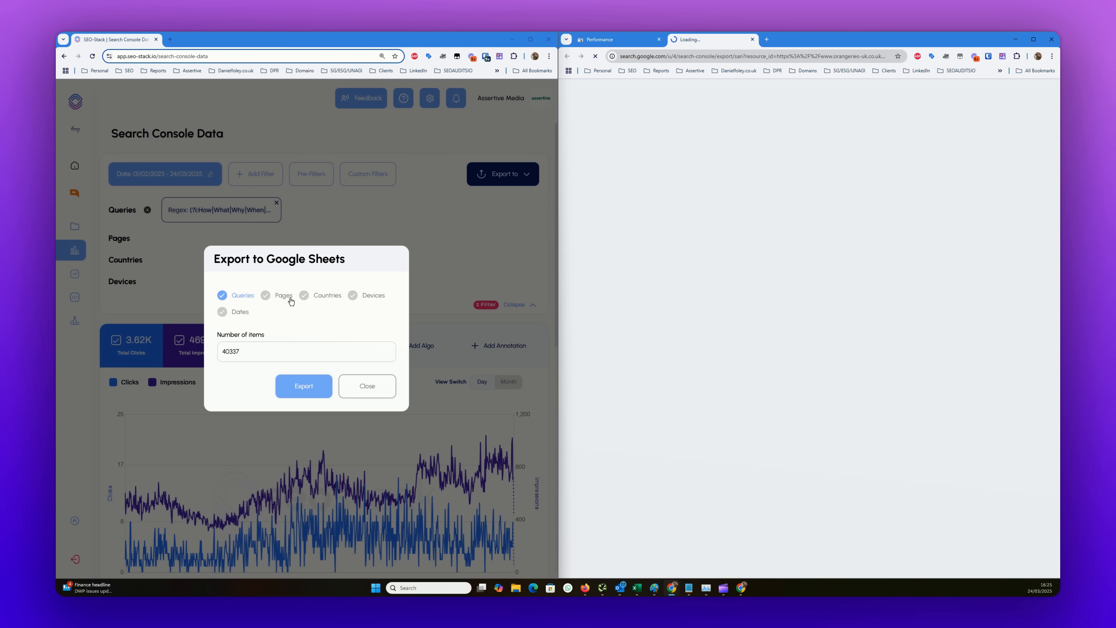
click(275, 294)
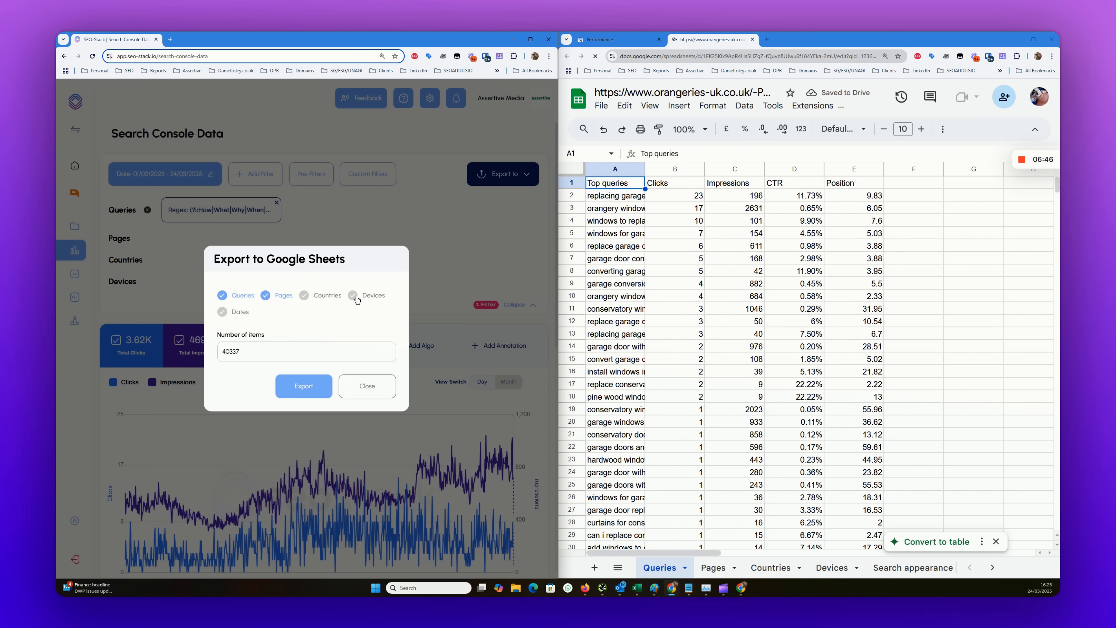
click(304, 386)
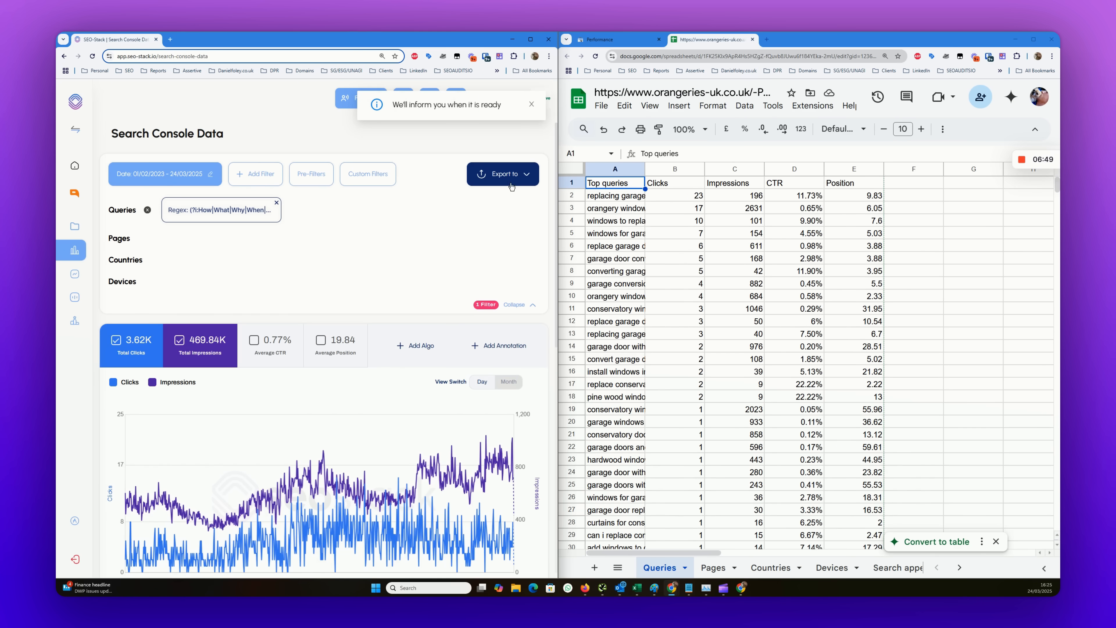
click(511, 185)
click(318, 241)
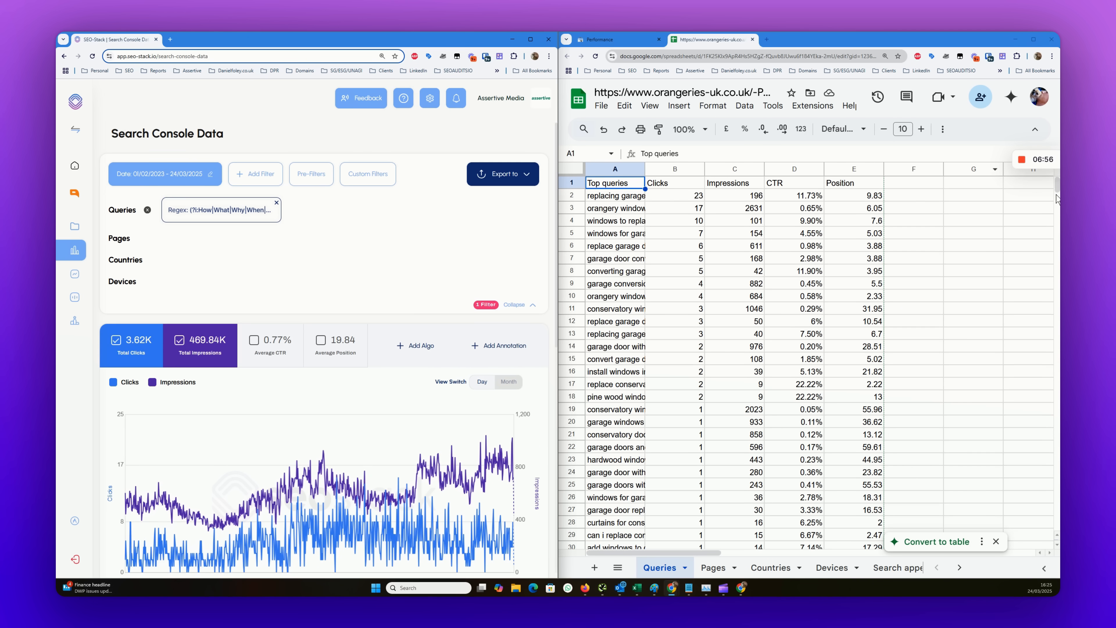
- Check the Search Console spreadsheet export, return to its performance report and compare it with the SEO-Stack chart
mouse_move(1056, 197)
mouse_down()
mouse_move(1057, 356)
mouse_move(1056, 182)
mouse_up()
click(616, 40)
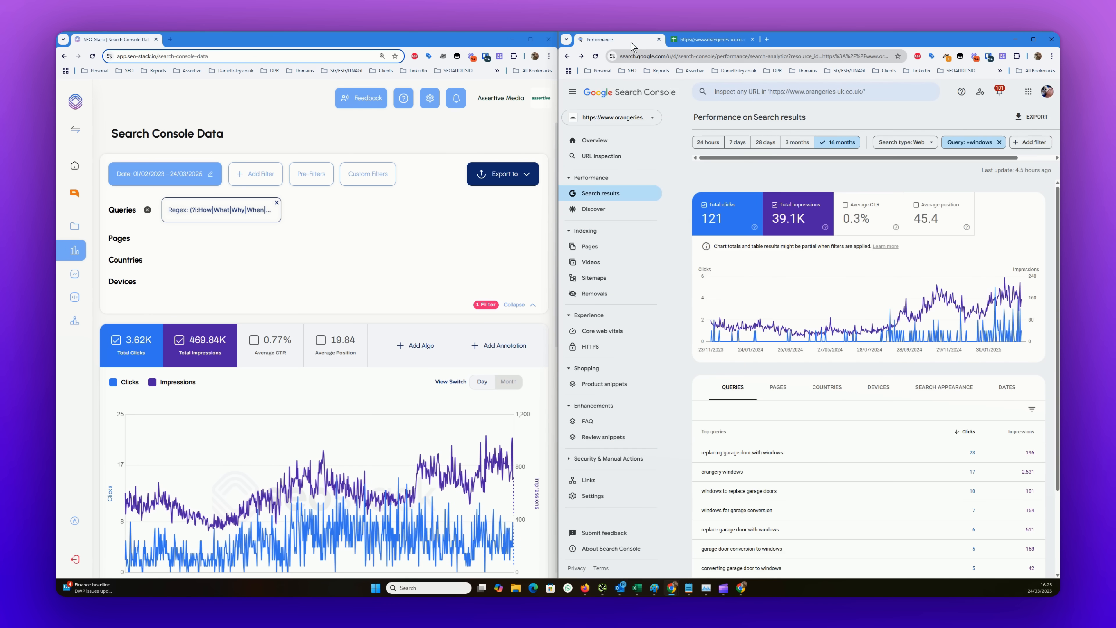
scroll(400, 297, down, 3)
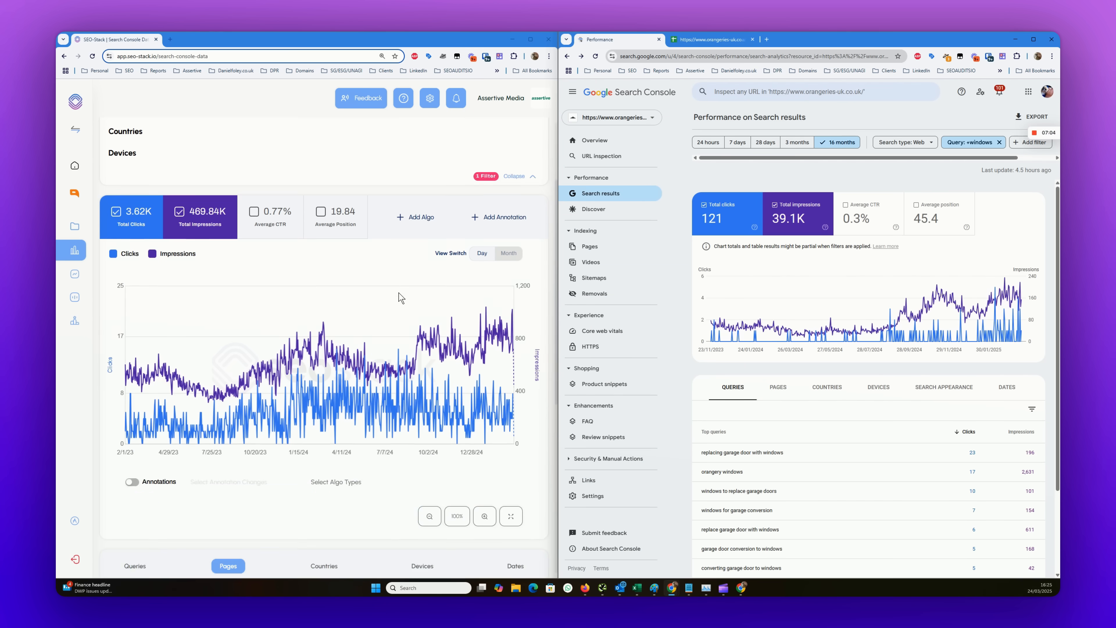
scroll(401, 297, up, 3)
scroll(406, 198, down, 3)
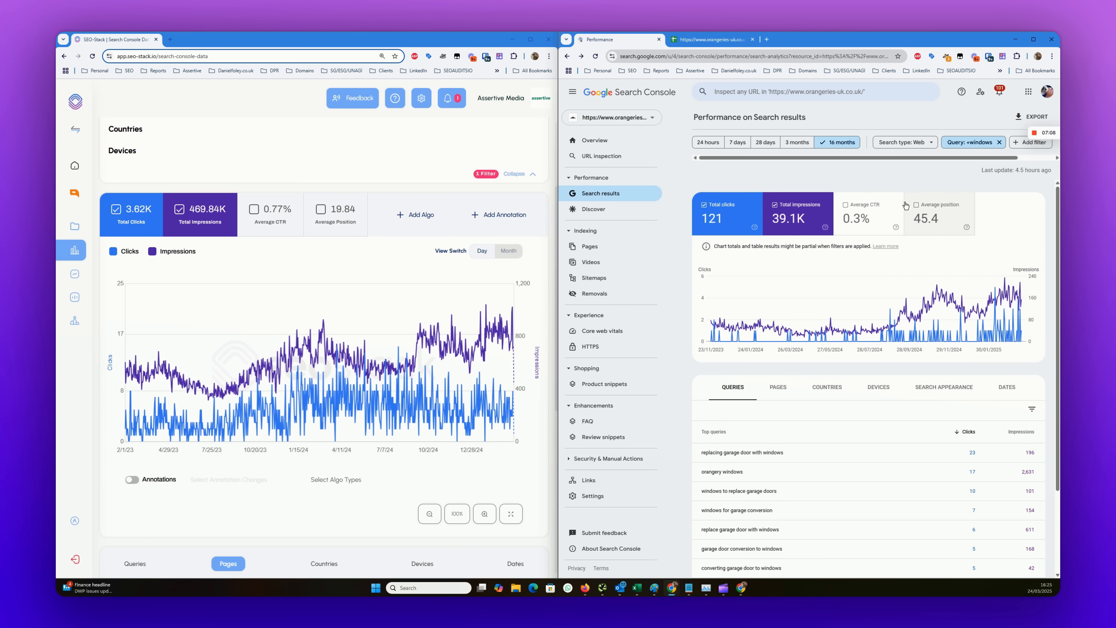
- Add average position to the Search Console performance chart, leaving average CTR off
click(868, 218)
click(958, 219)
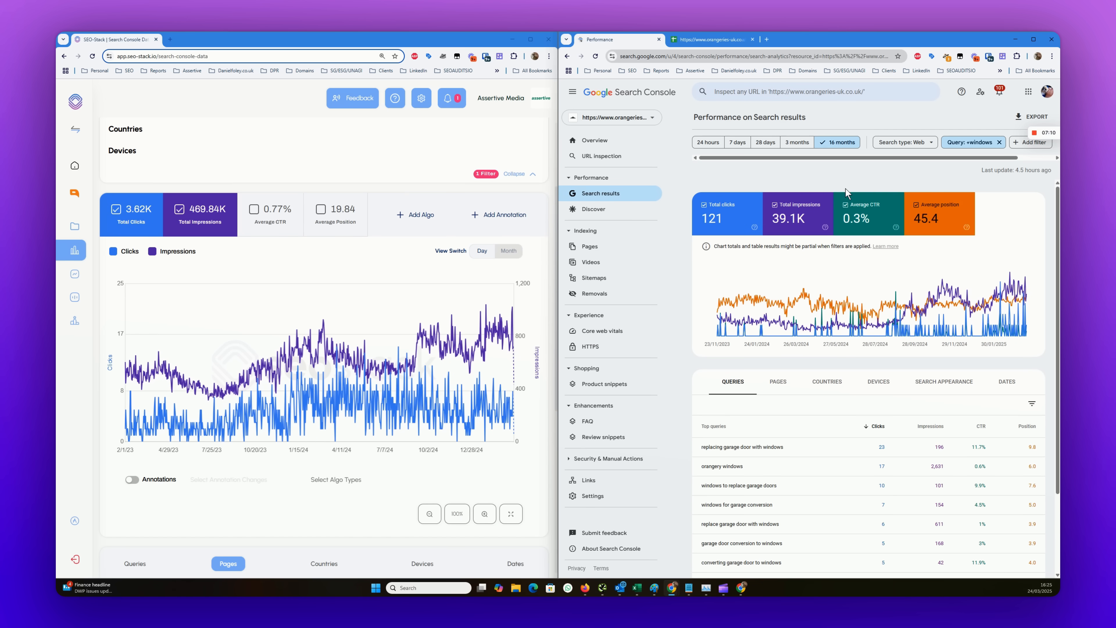
click(867, 218)
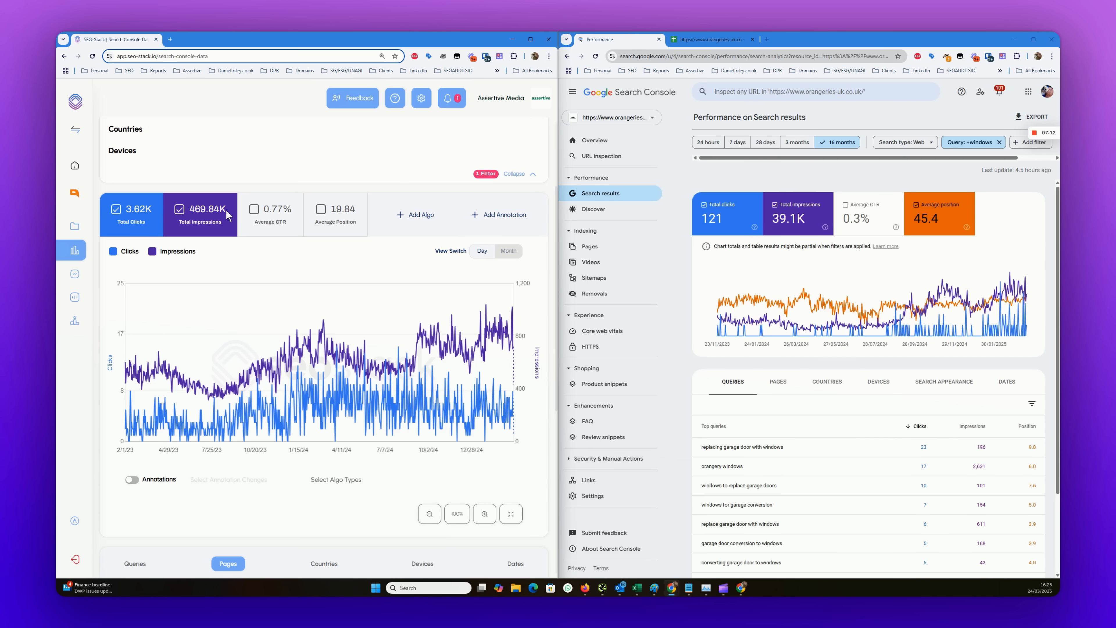
click(253, 212)
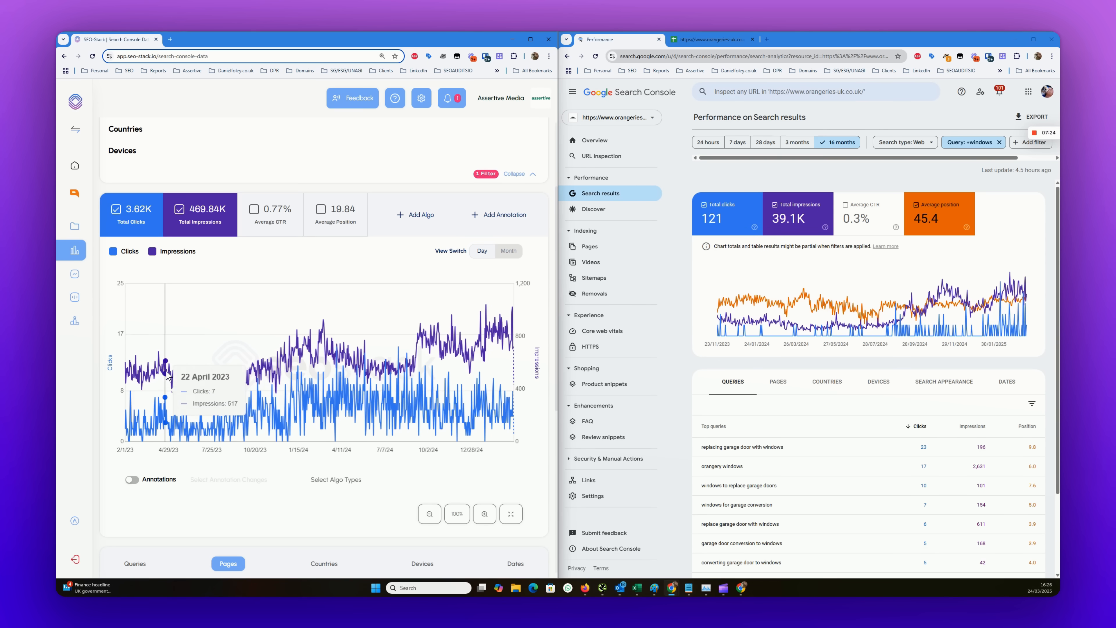
- Switch the SEO-Stack chart to monthly data and compare it with the Search Console chart
click(505, 252)
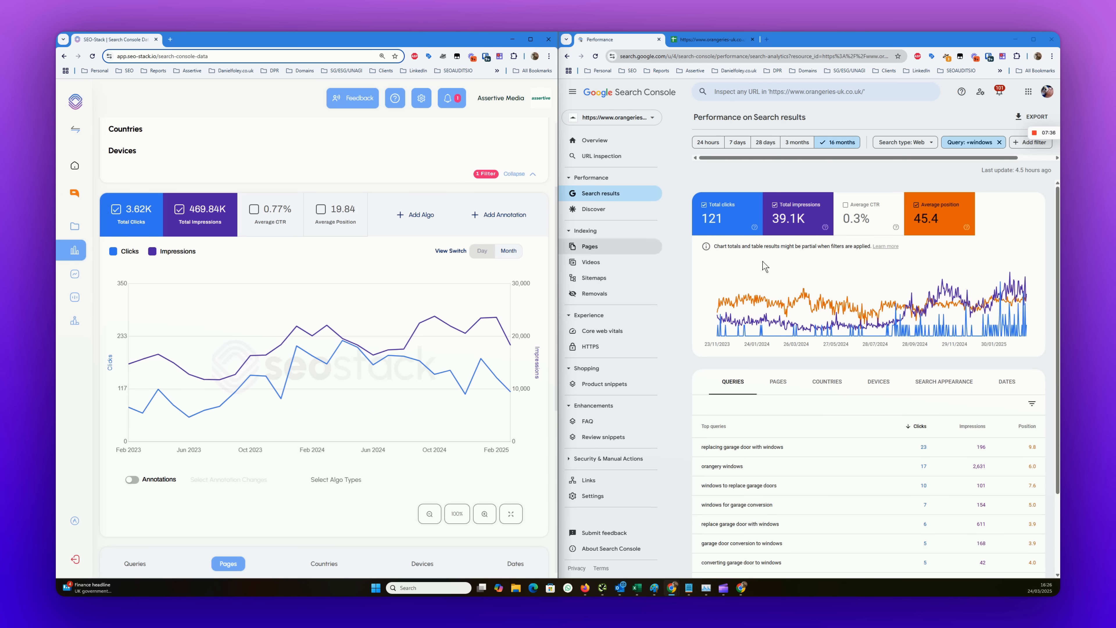
scroll(936, 412, down, 1)
scroll(923, 409, up, 1)
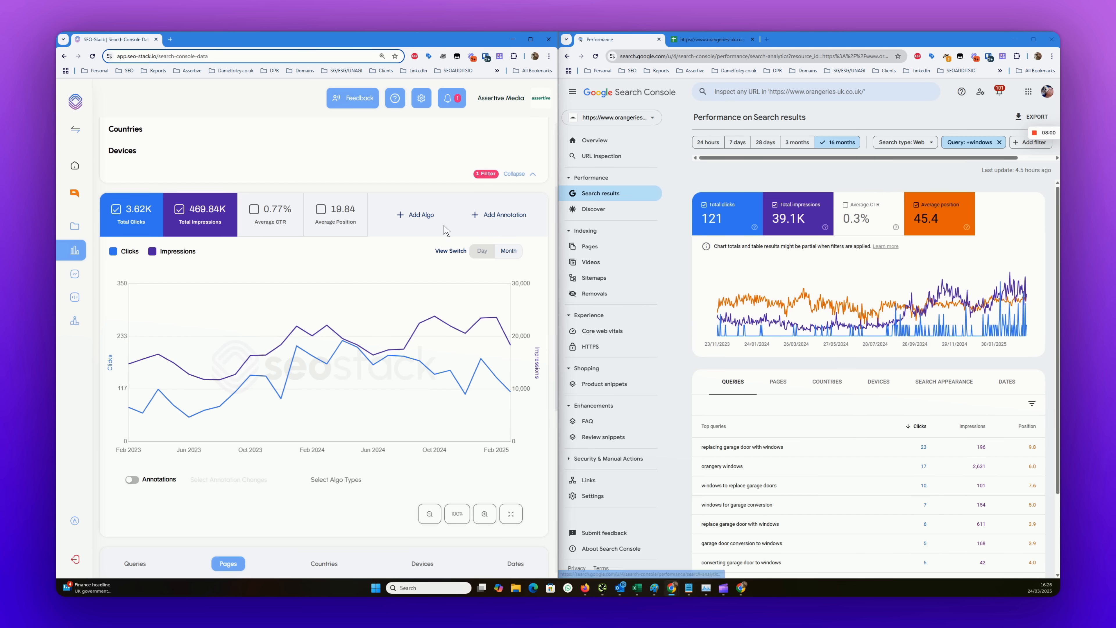
click(499, 215)
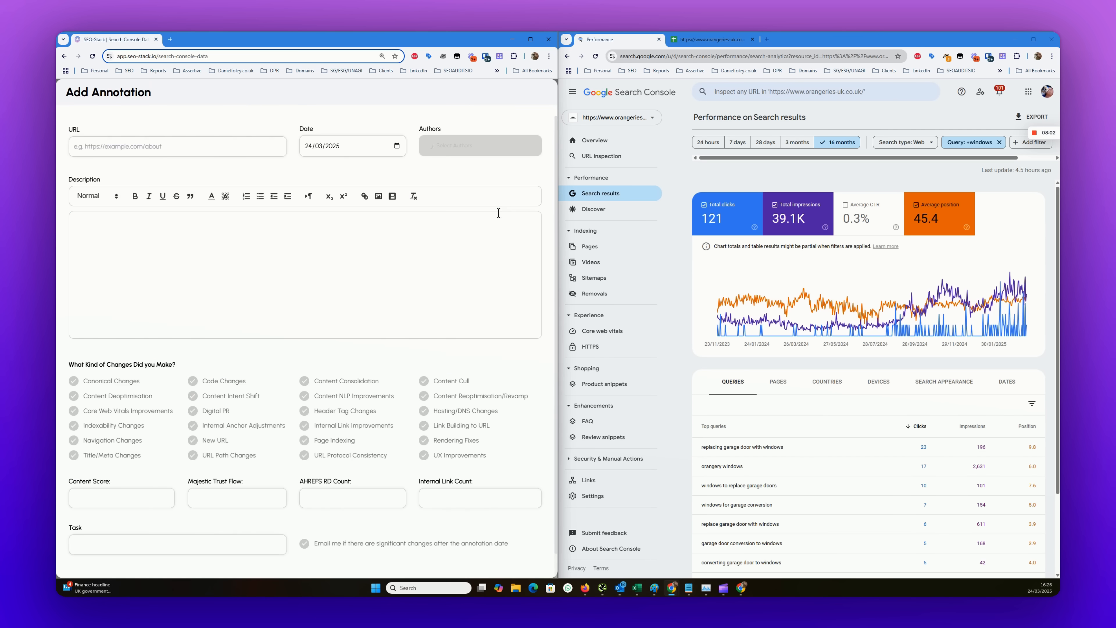
click(113, 146)
text(window)
key(ctrl+a)
text(or)
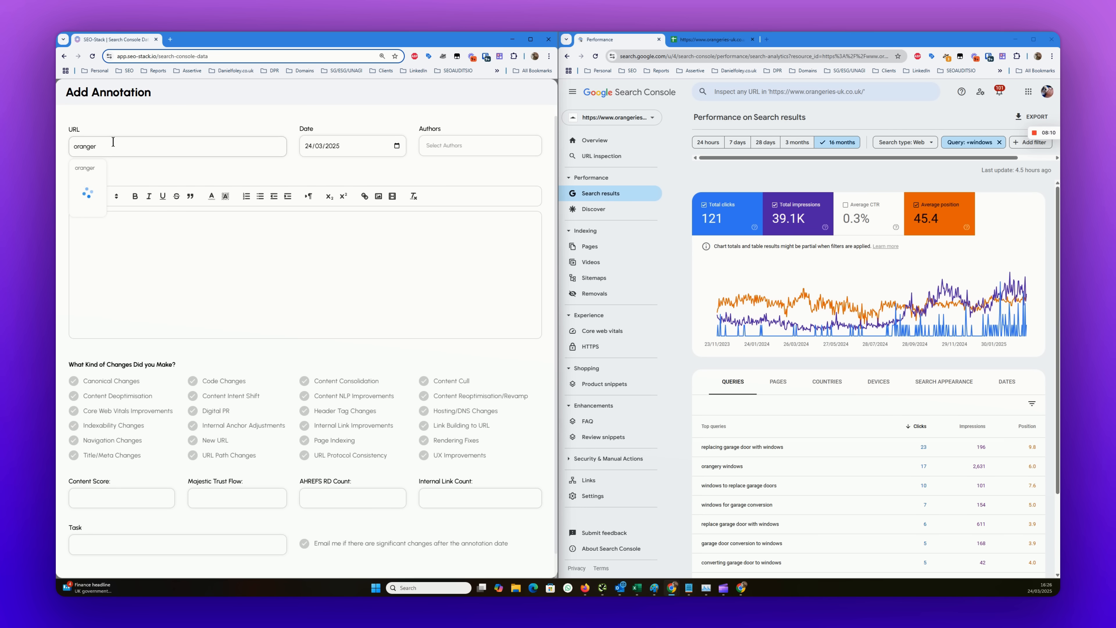
click(141, 184)
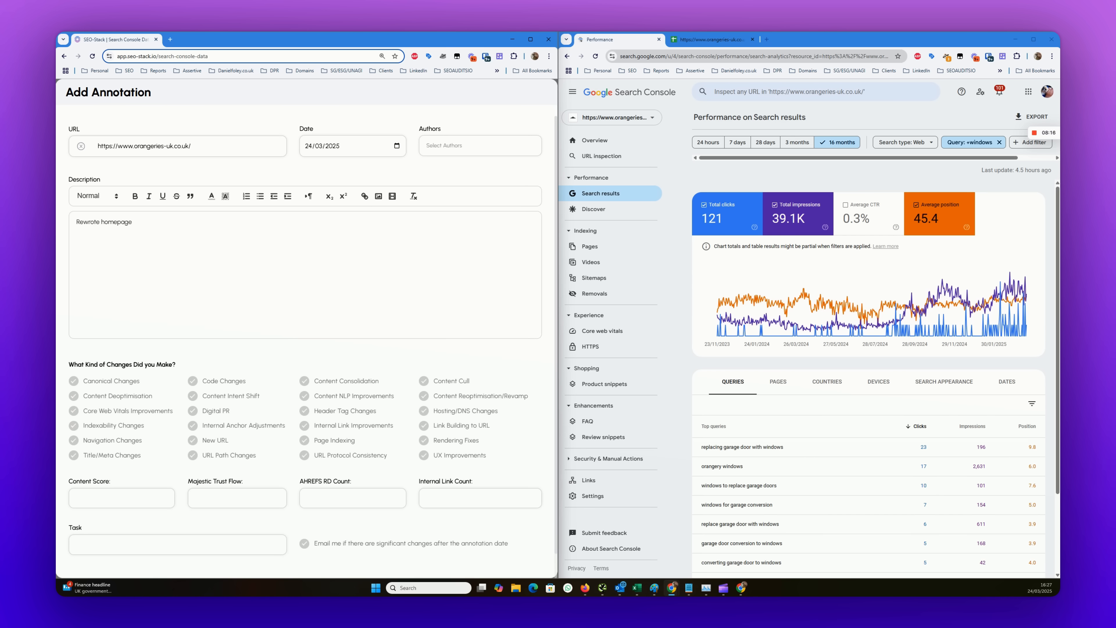
- Date the homepage annotation 01/03/2025 and assign Assertive Media as its author
click(397, 145)
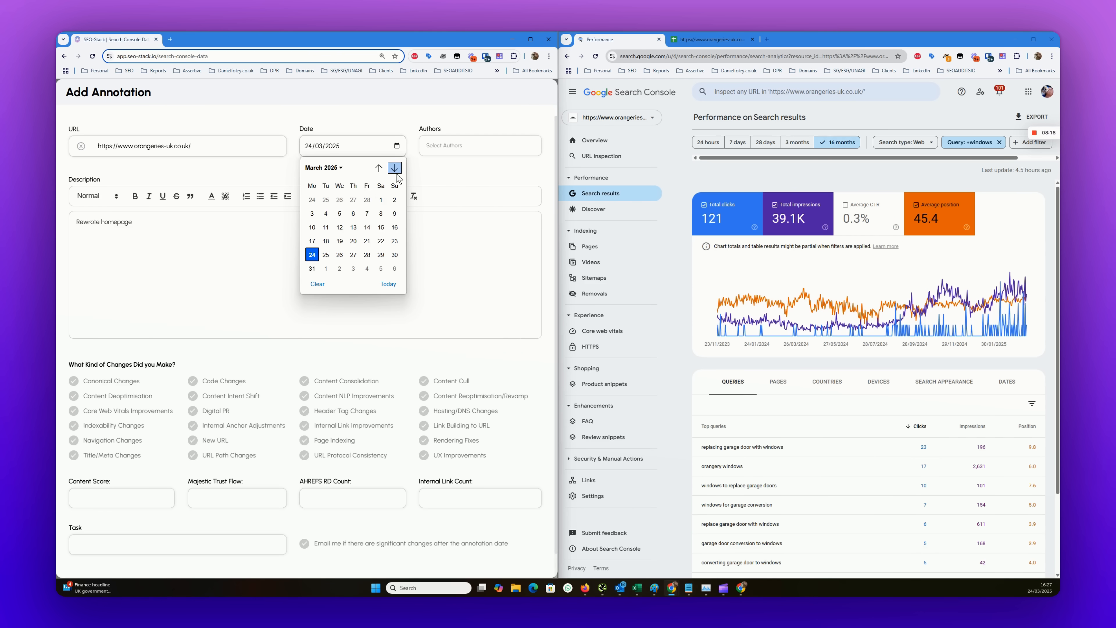
click(383, 202)
click(443, 145)
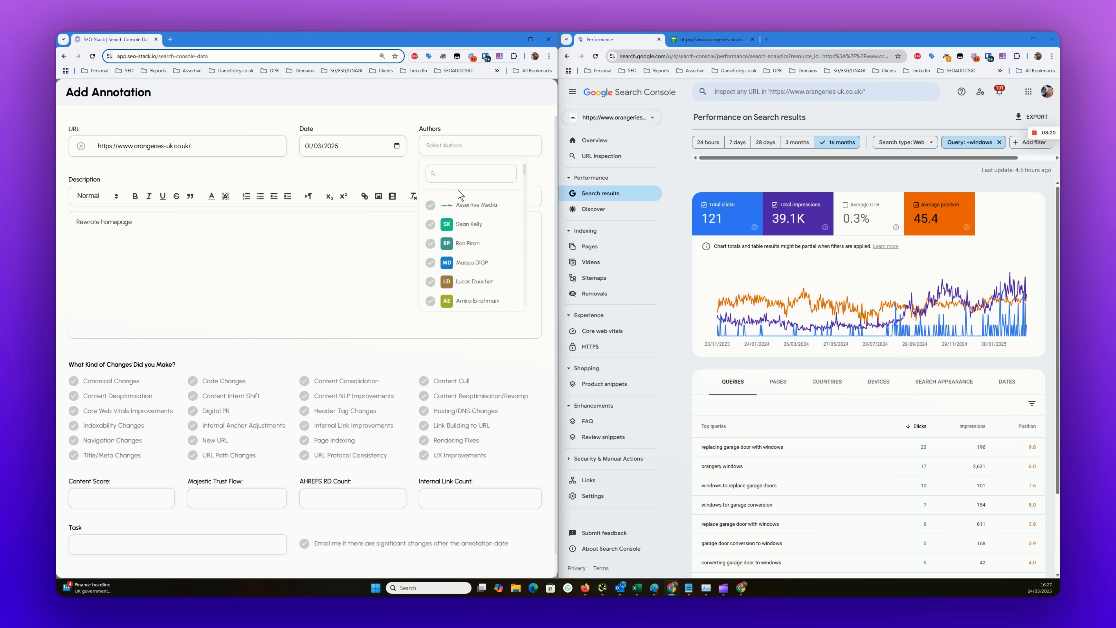
click(444, 205)
click(290, 370)
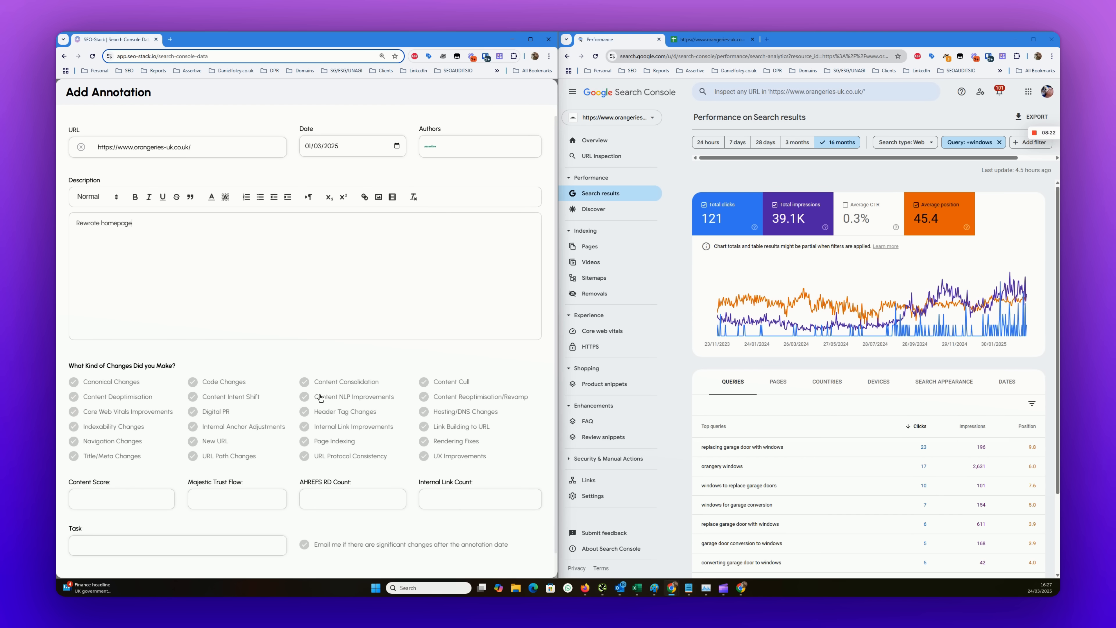
- Mark the change as Content NLP Improvements, enable e-mail alerts for significant changes, and add the annotation
click(338, 398)
scroll(355, 369, down, 1)
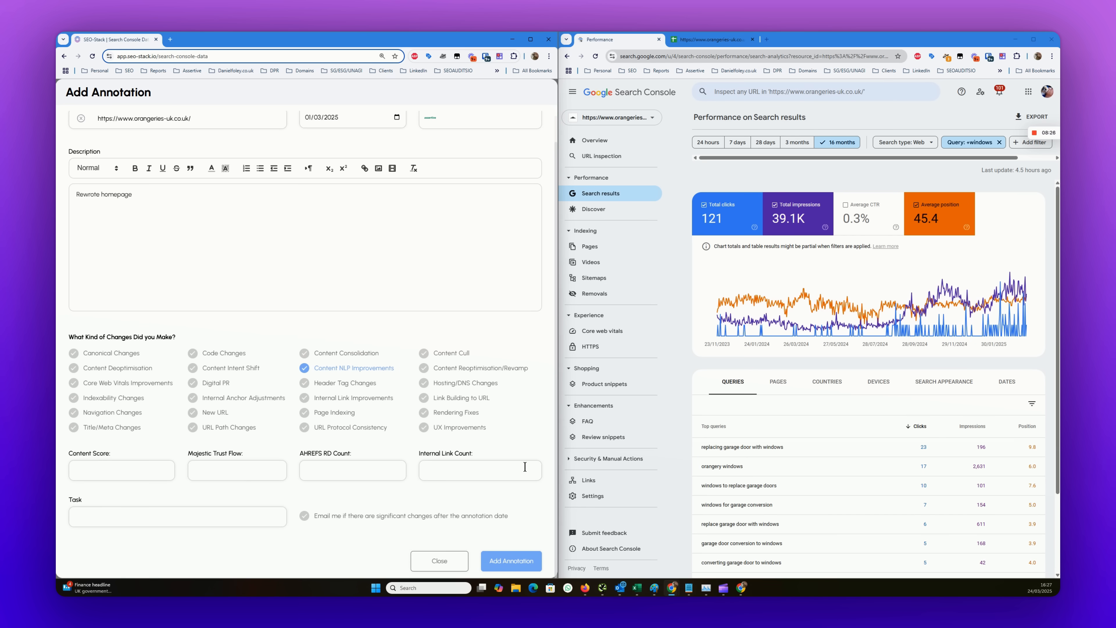
click(324, 522)
click(512, 562)
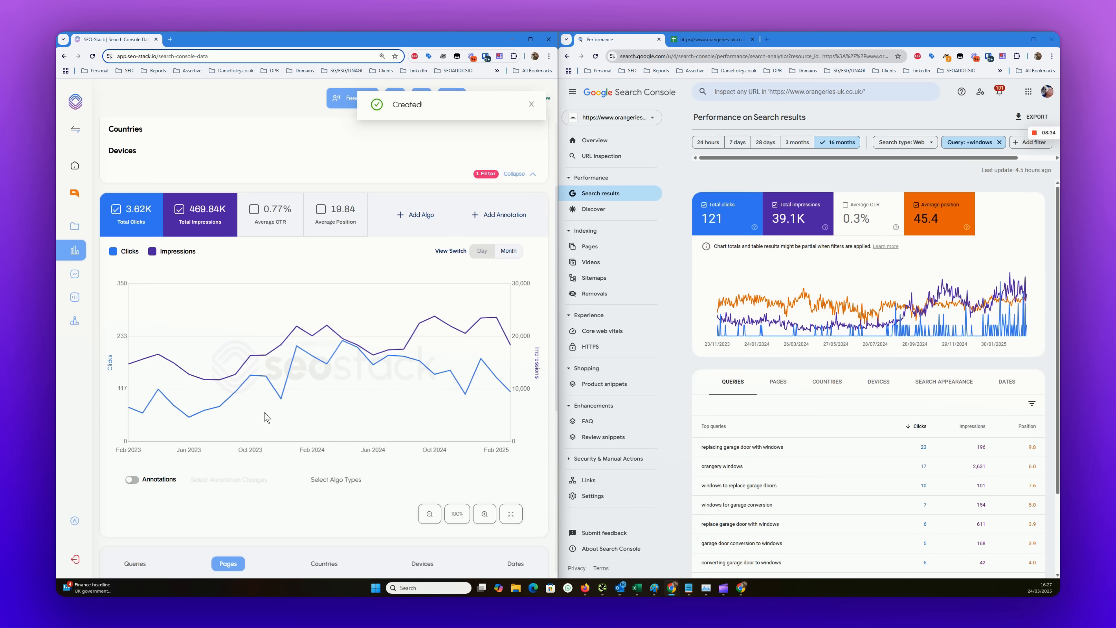
- Show annotations on the chart and inspect the details of the January 2025 annotation
click(132, 479)
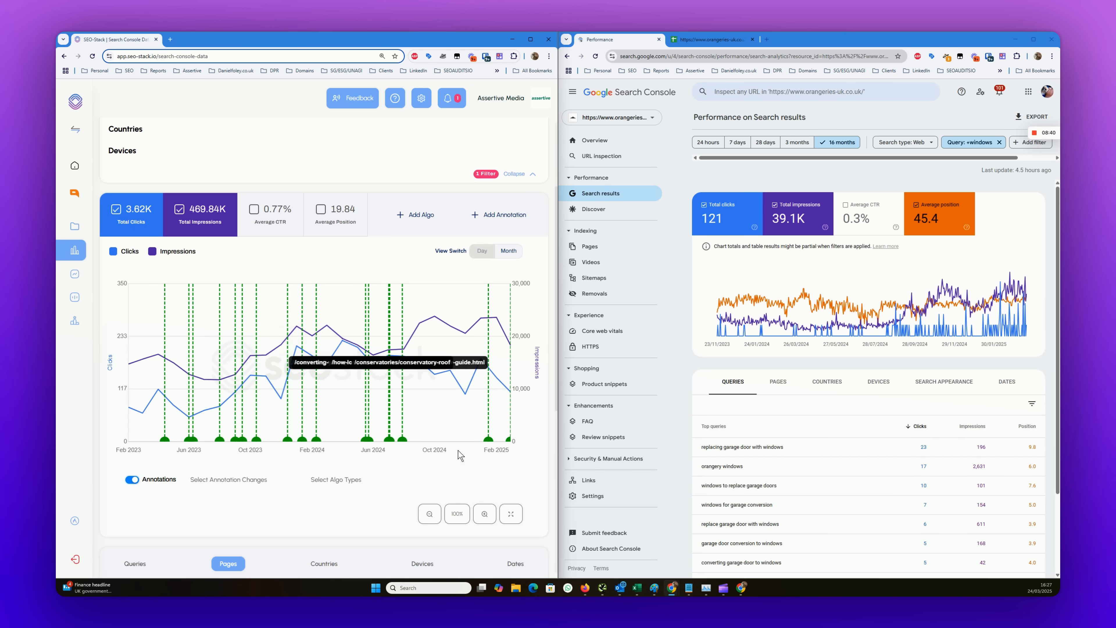
click(489, 441)
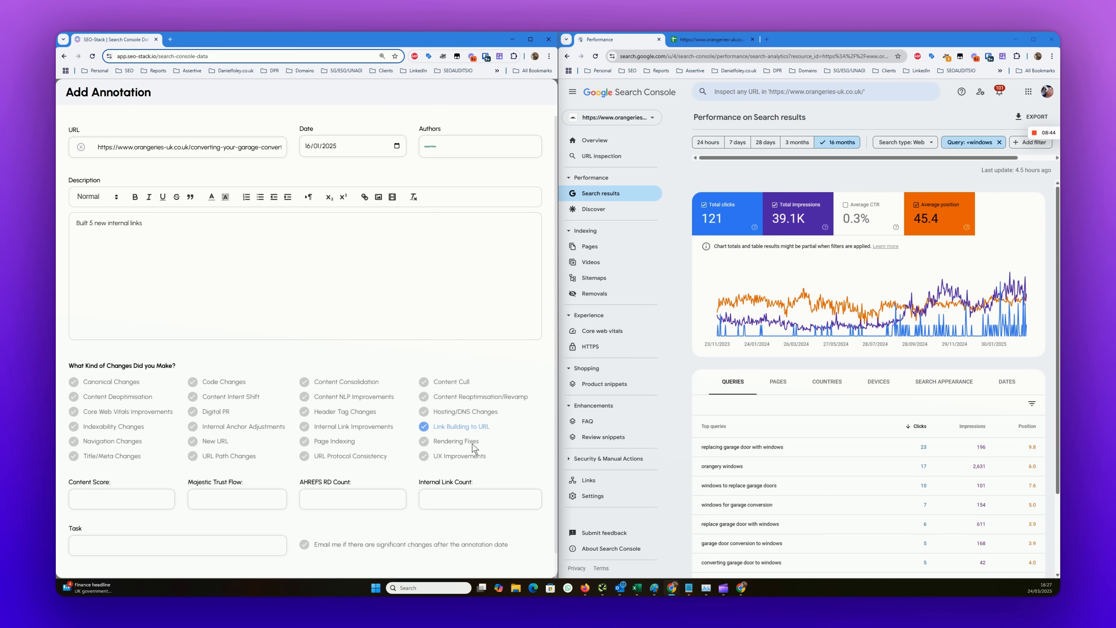
key(Escape)
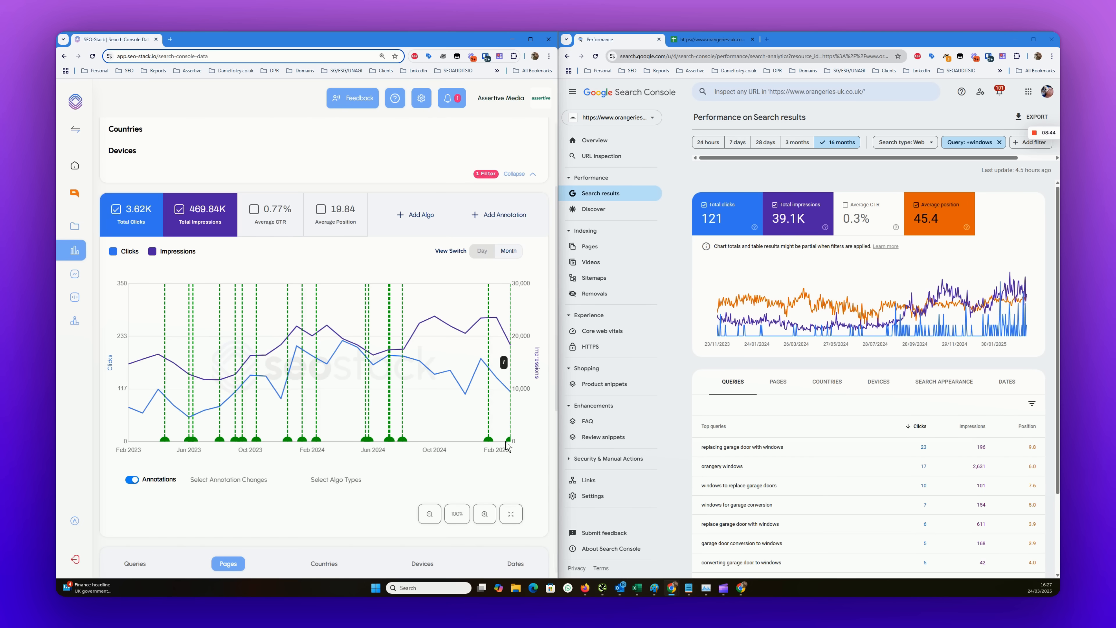
- Return the chart to daily data and inspect the homepage annotation dated 01/03/2025
click(478, 255)
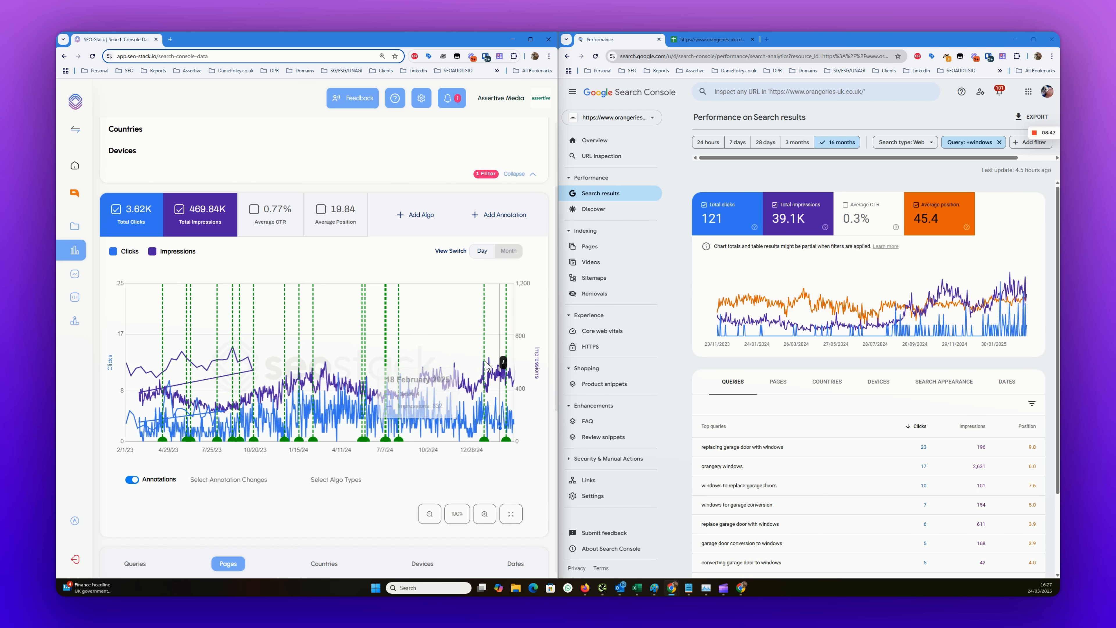
click(503, 441)
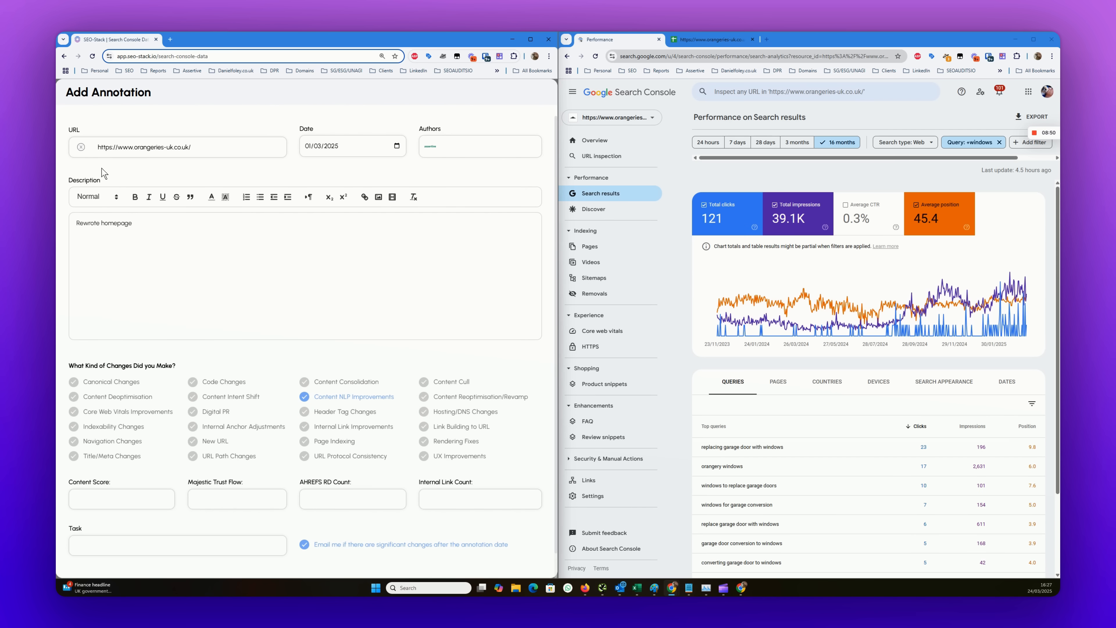
key(Escape)
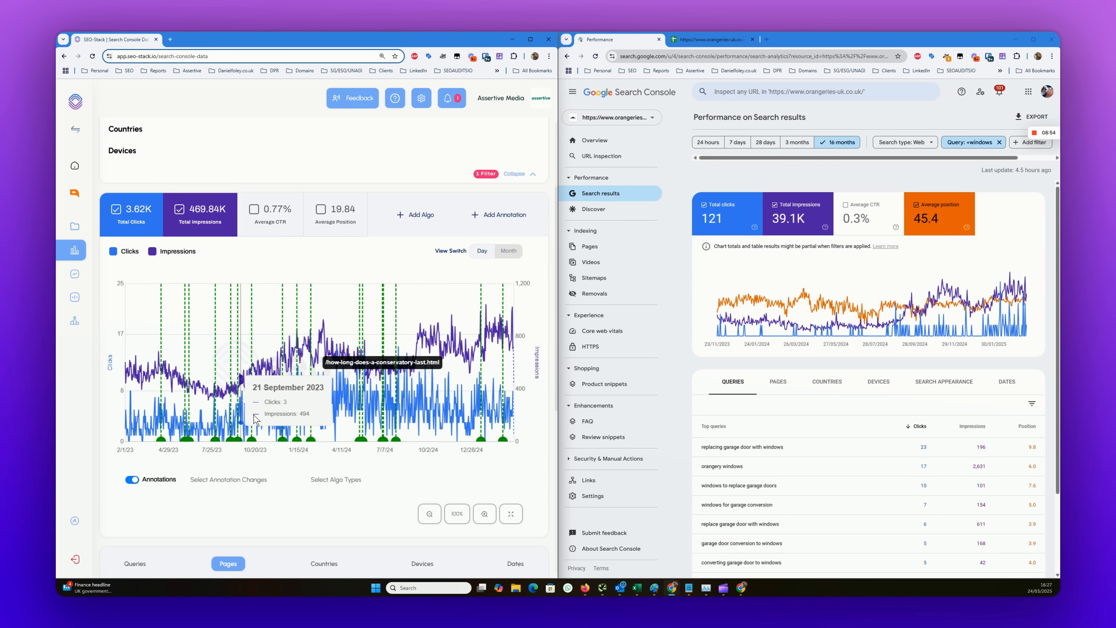
- Limit the chart annotations to Navigation Changes, Rendering Fixes and Title/Meta Changes
click(239, 478)
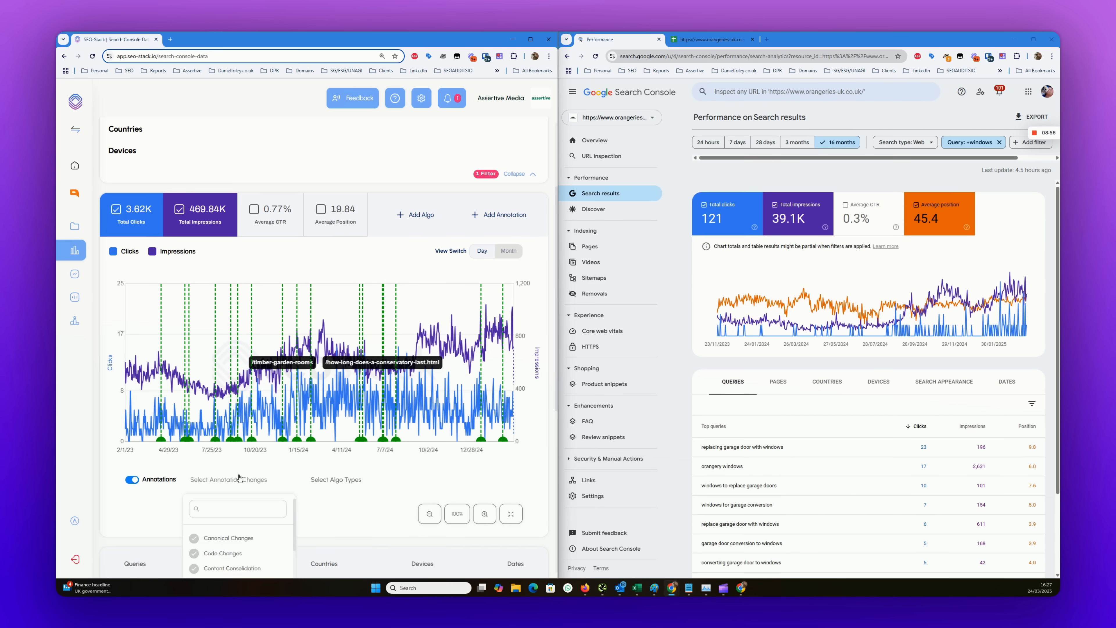
scroll(232, 509, down, 1)
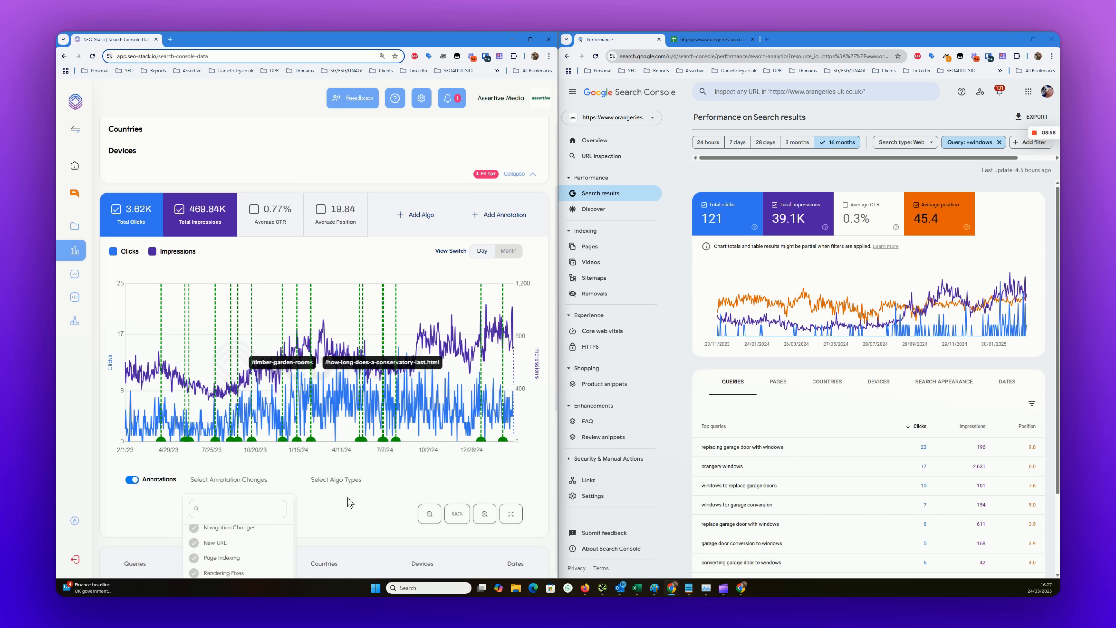
scroll(349, 506, down, 3)
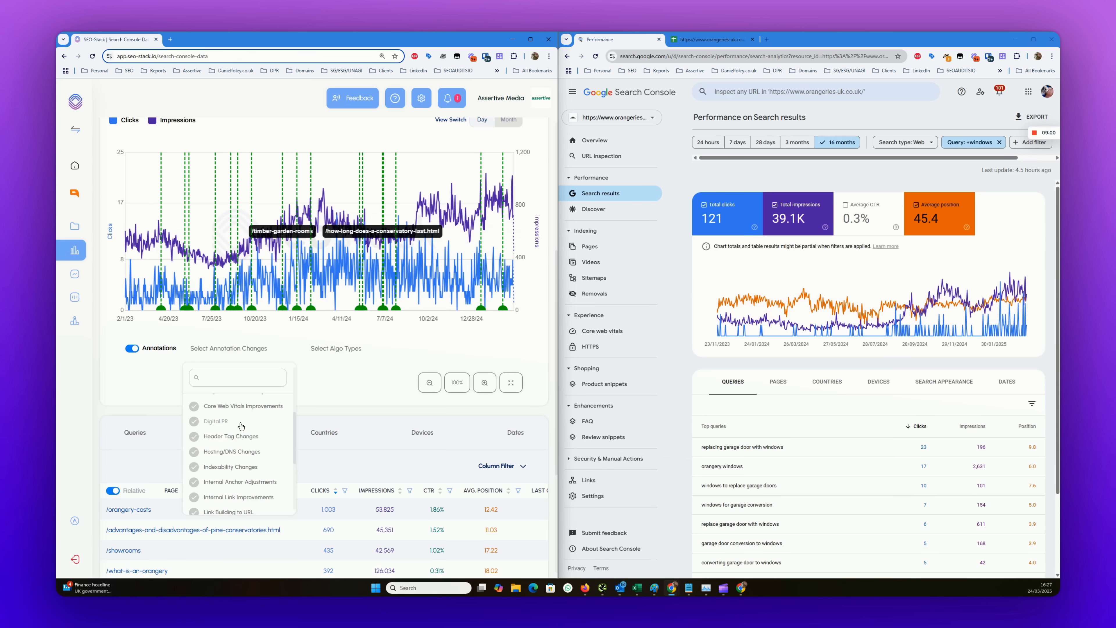
click(230, 497)
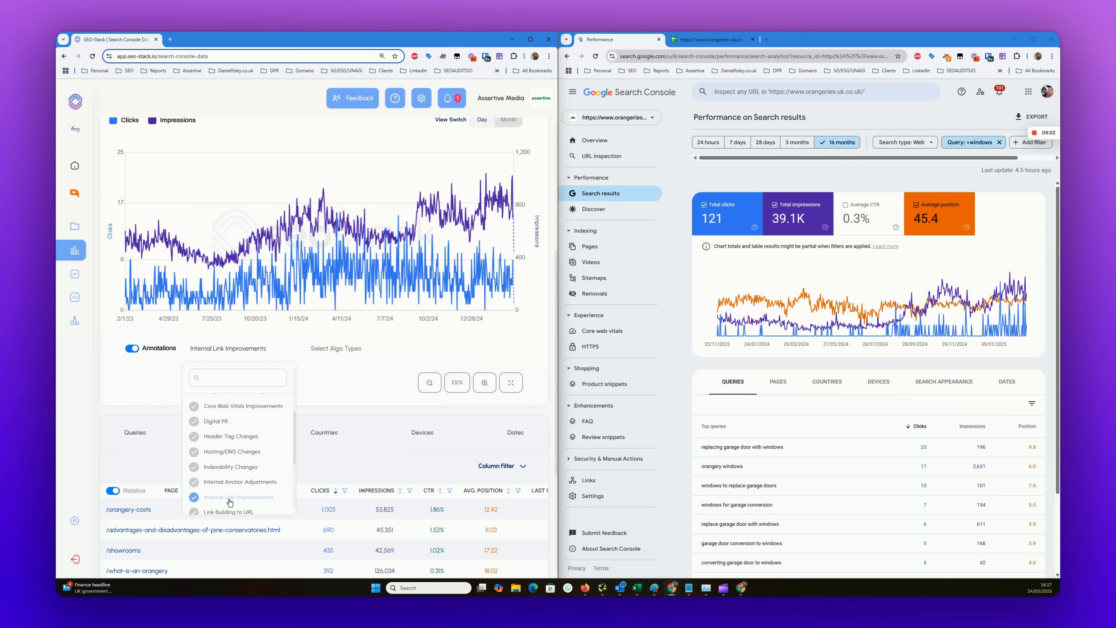
click(229, 497)
scroll(226, 505, down, 5)
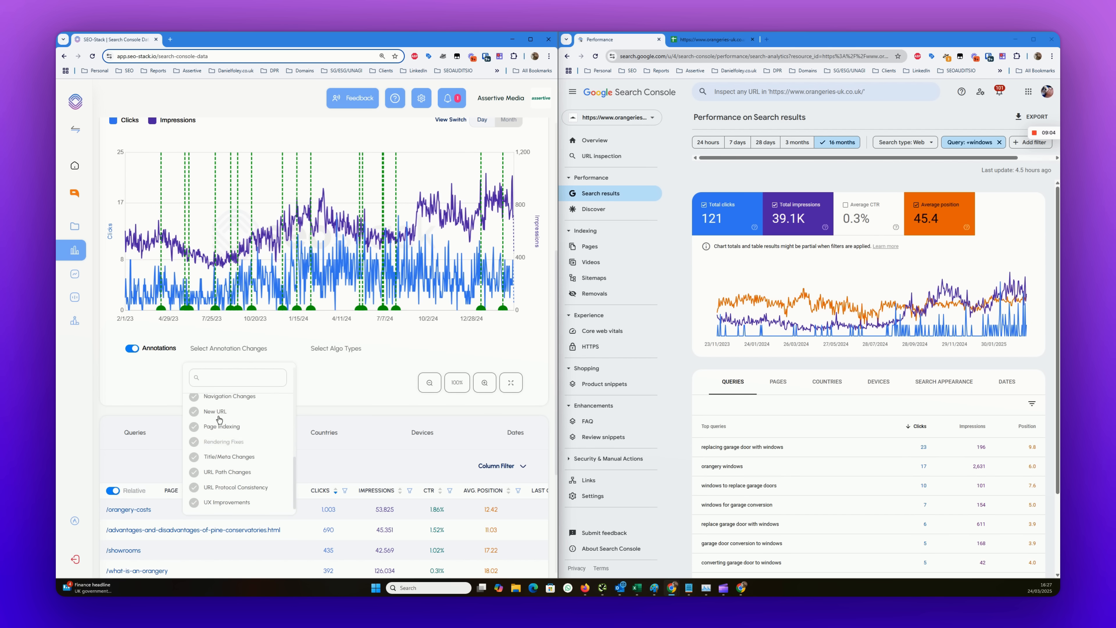
click(222, 396)
click(224, 441)
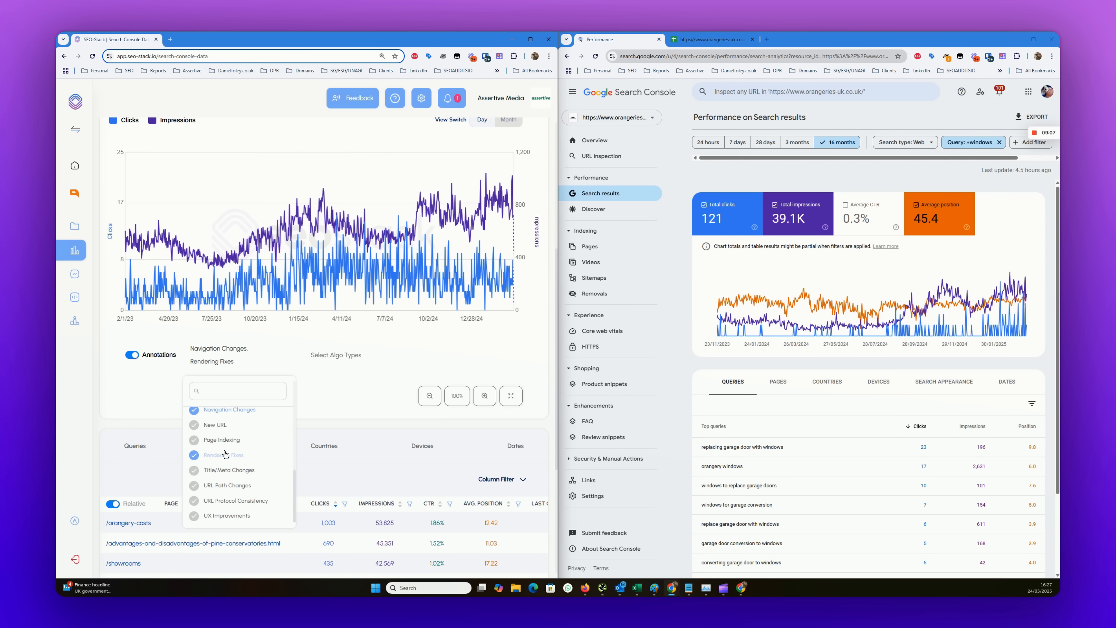
click(227, 470)
- Add Content NLP Improvements to the selected annotation change types and close the selection list
scroll(216, 501, up, 5)
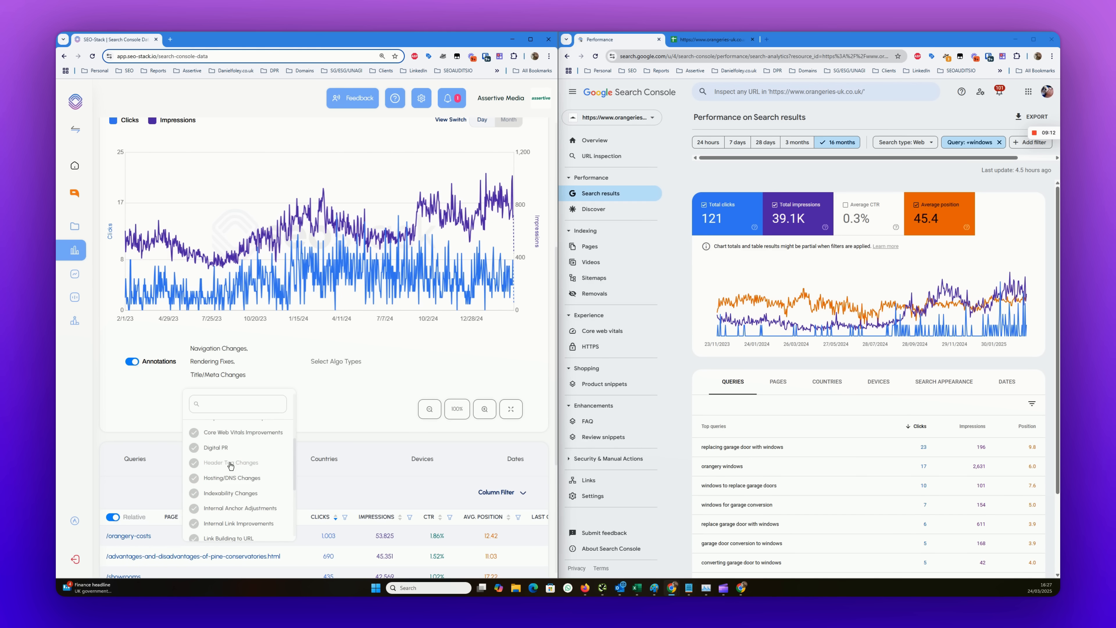
scroll(231, 475, up, 3)
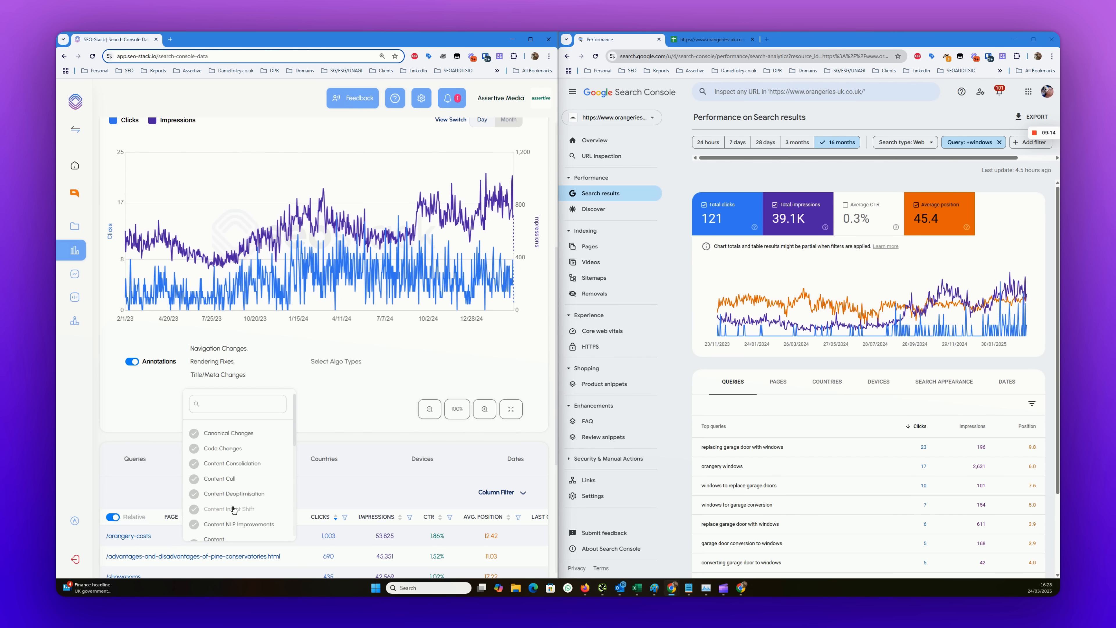
click(236, 525)
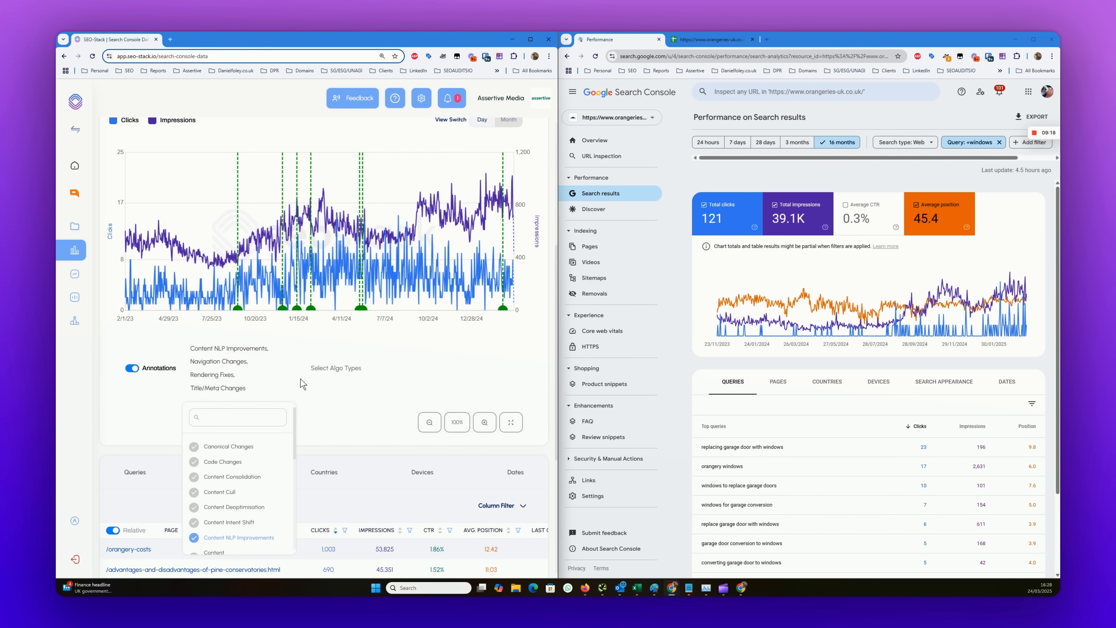
click(292, 375)
- Inspect the annotated daily chart across different date spans in full screen and again in the normal view
scroll(452, 492, up, 3)
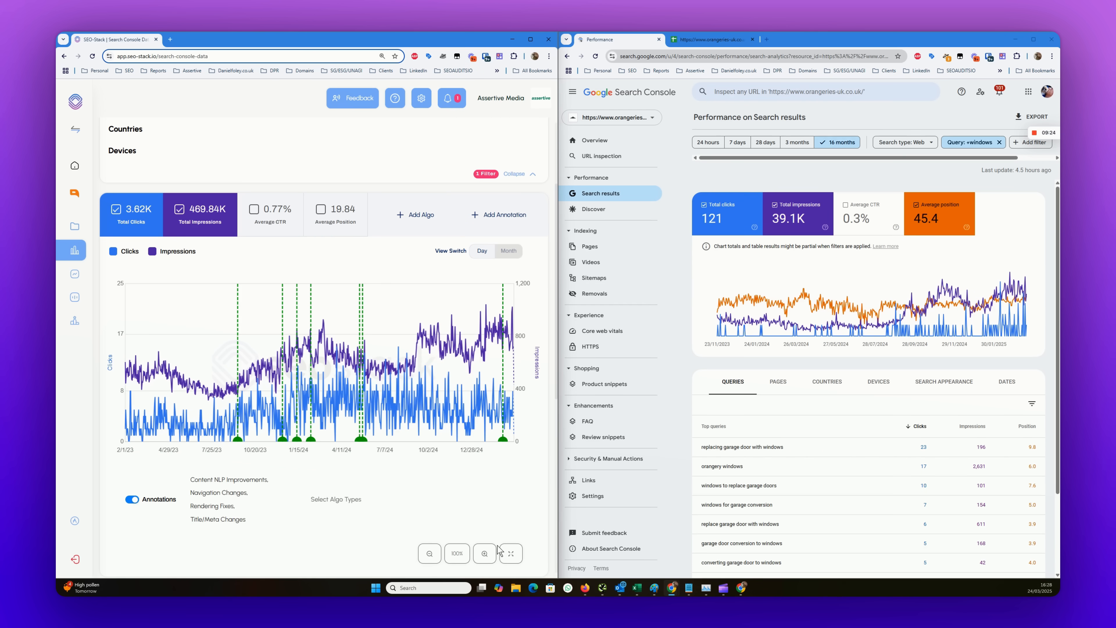
click(510, 553)
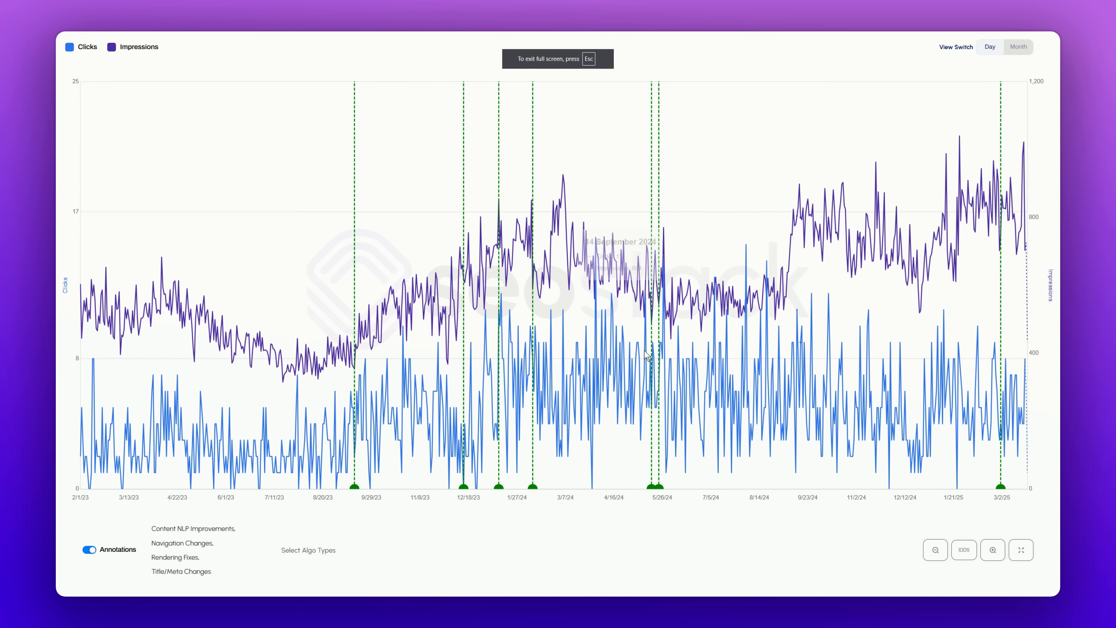
scroll(537, 378, up, 2)
scroll(536, 377, up, 1)
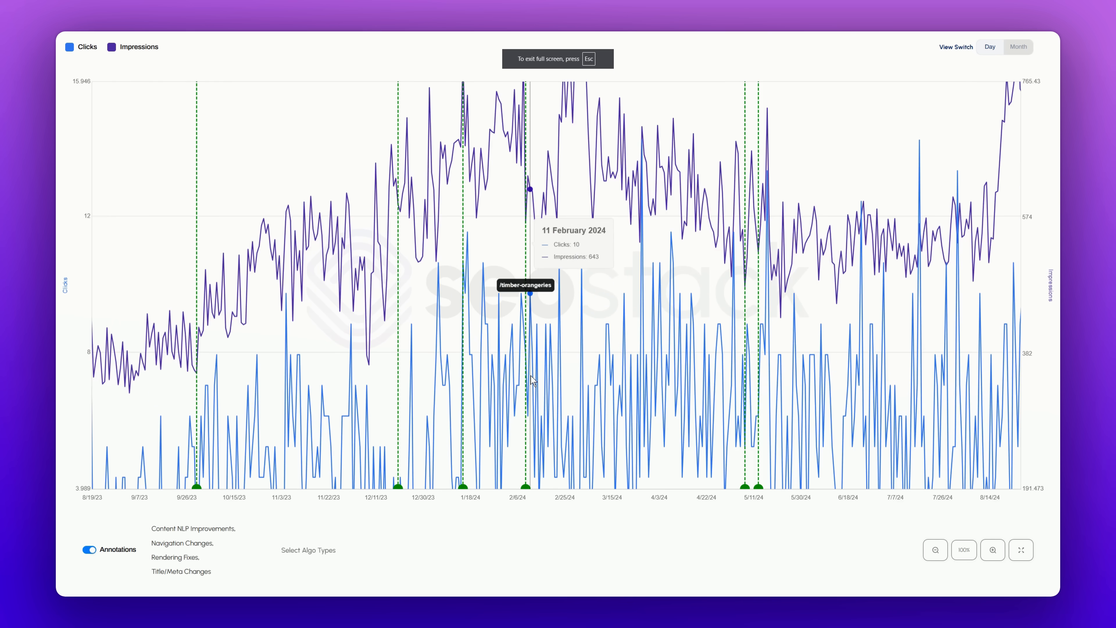
scroll(533, 321, down, 7)
drag(769, 183, 405, 186)
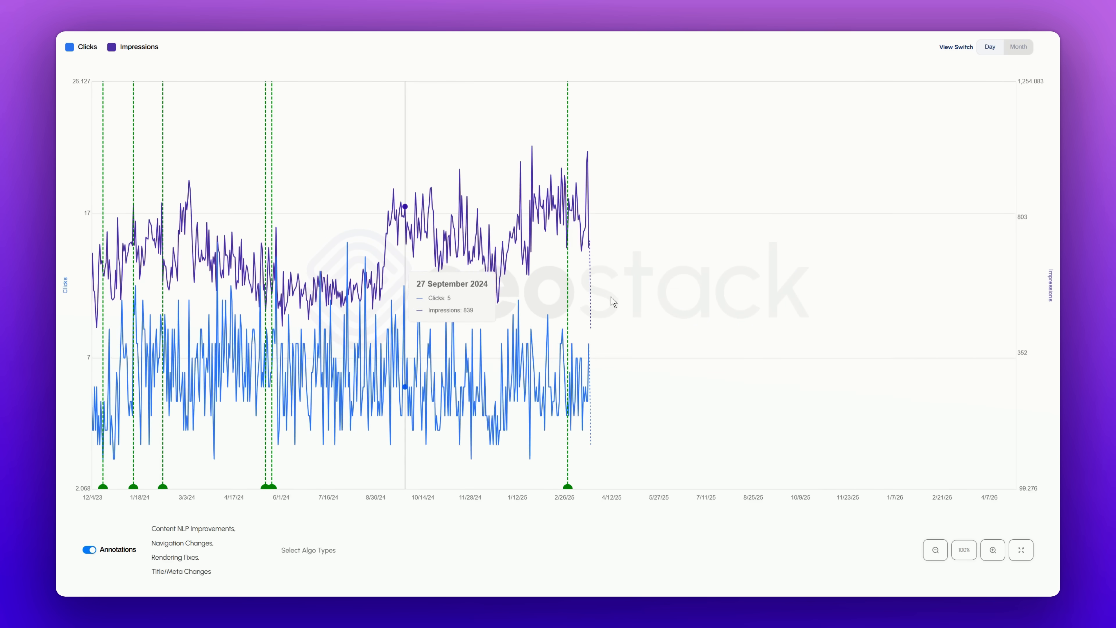
scroll(612, 299, up, 6)
scroll(478, 266, down, 3)
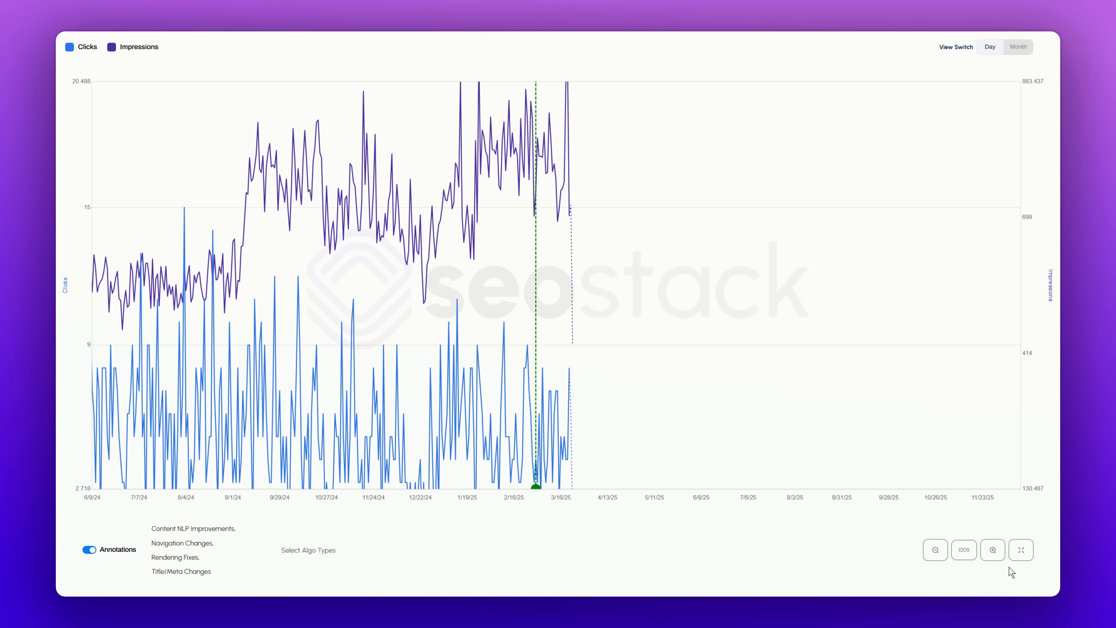
click(1021, 550)
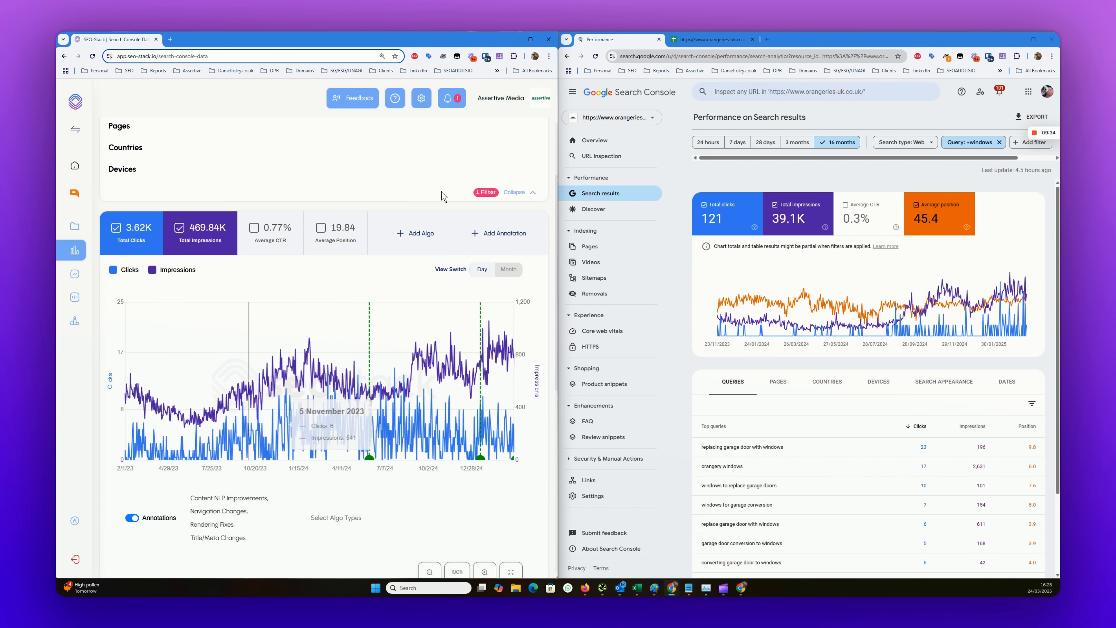
drag(301, 418, 308, 393)
scroll(309, 392, up, 3)
scroll(313, 392, down, 2)
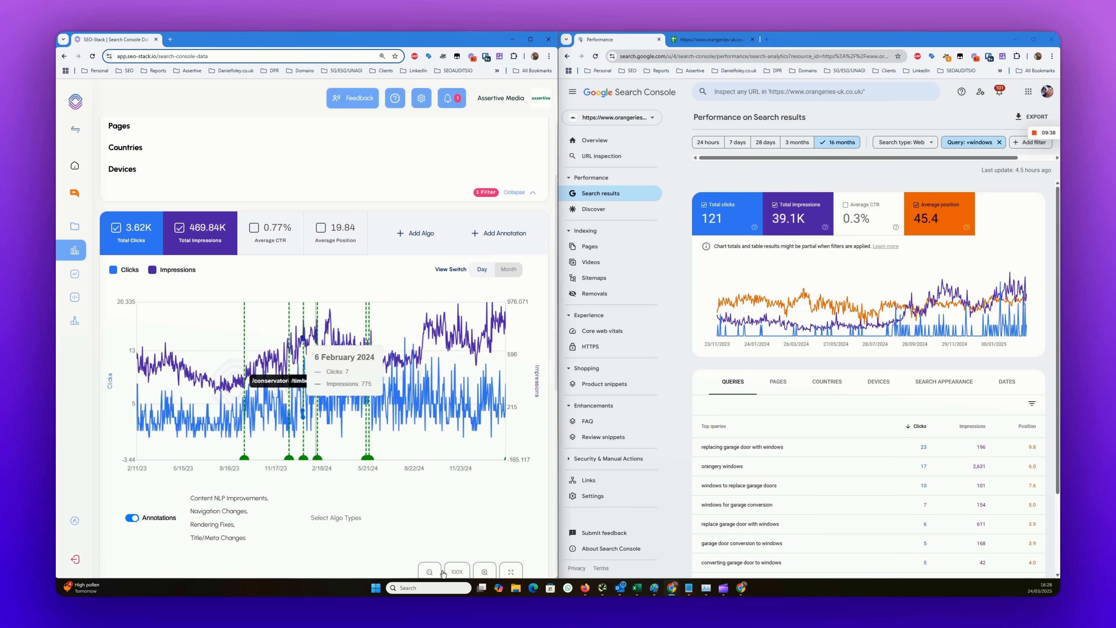
- Switch the data table below the chart from pages to queries
scroll(325, 489, down, 3)
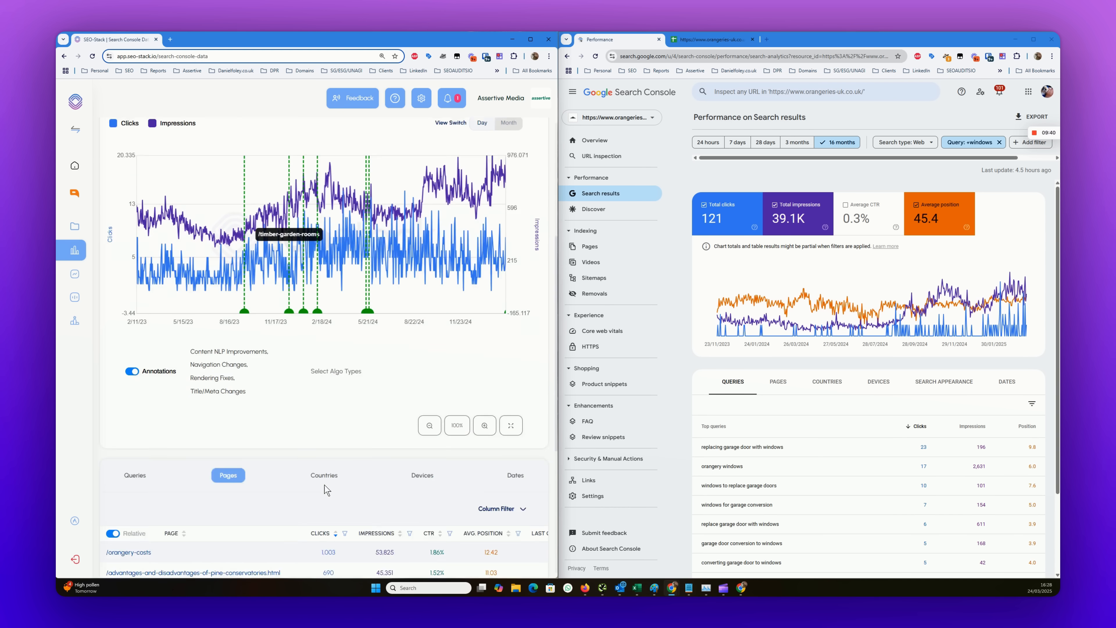
scroll(325, 489, down, 5)
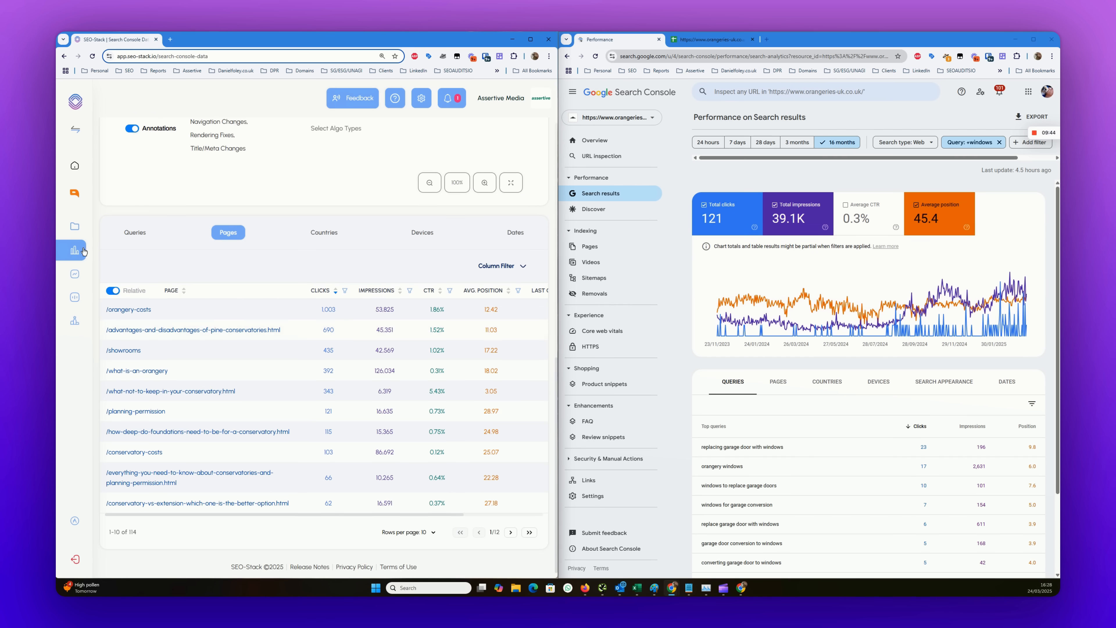
click(126, 234)
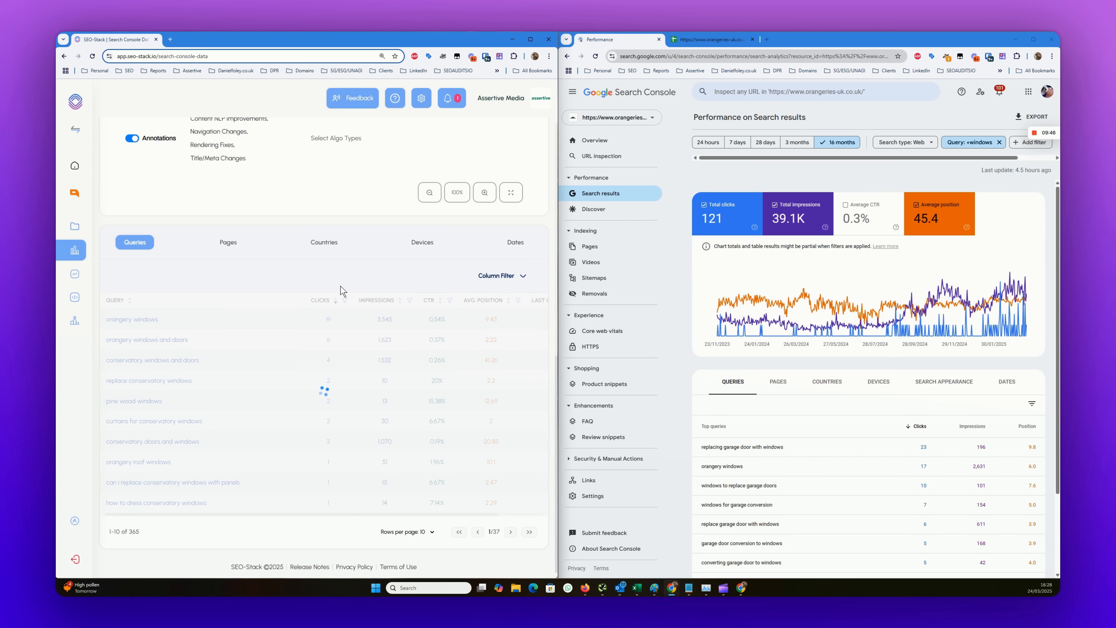
- Remove the "windows" query filter in Google Search Console and highlight the total number of rows in the queries table
scroll(782, 449, down, 3)
scroll(810, 378, up, 3)
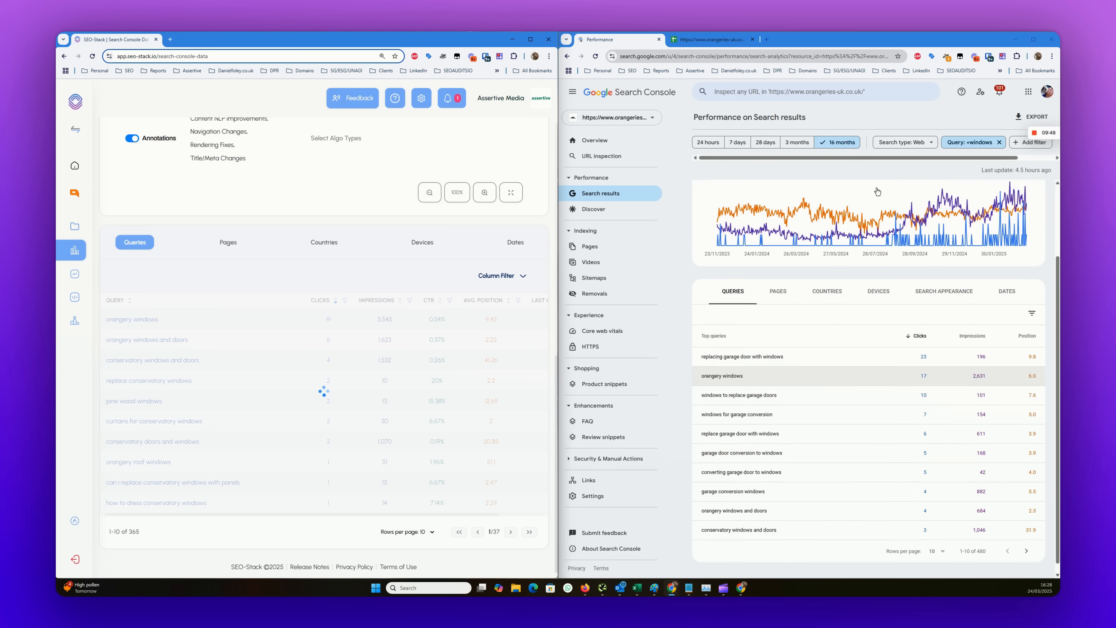
click(1000, 140)
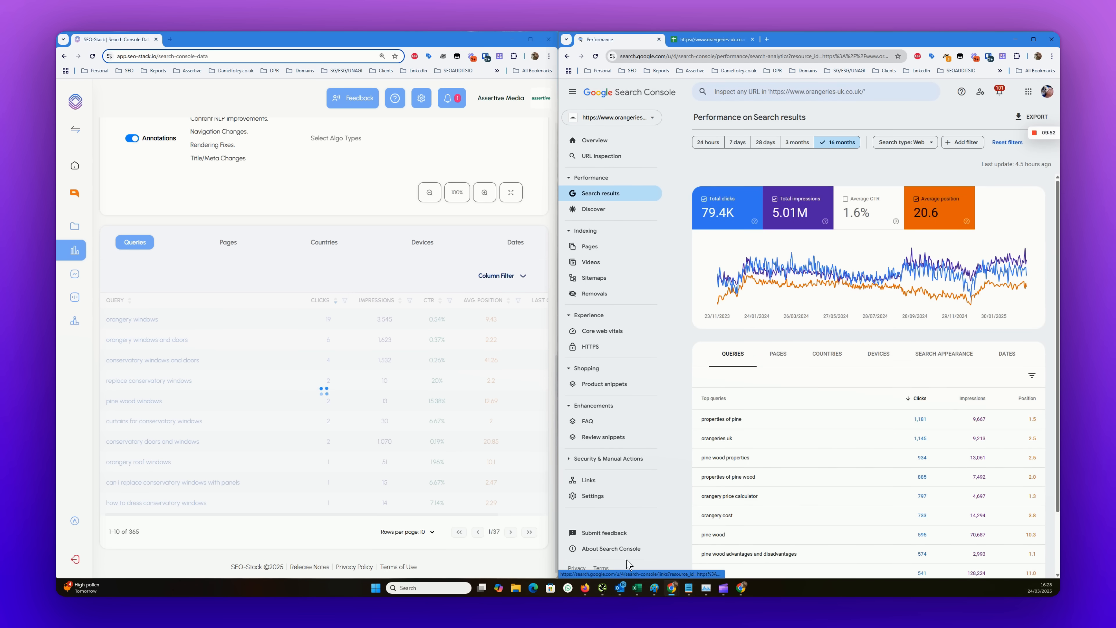
scroll(767, 514, down, 2)
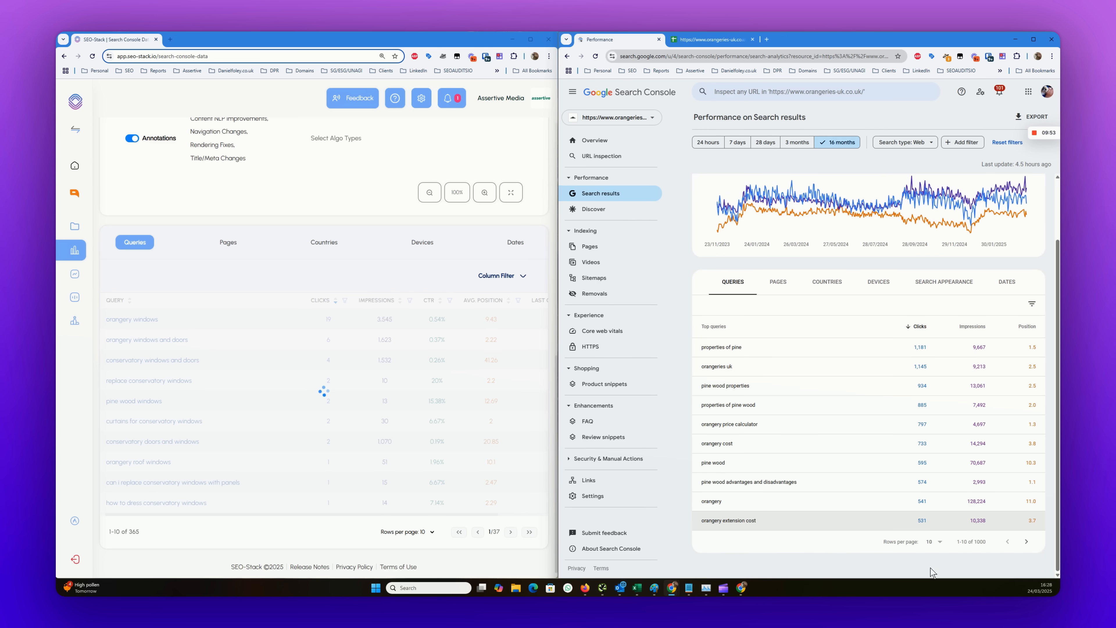
drag(974, 541, 995, 550)
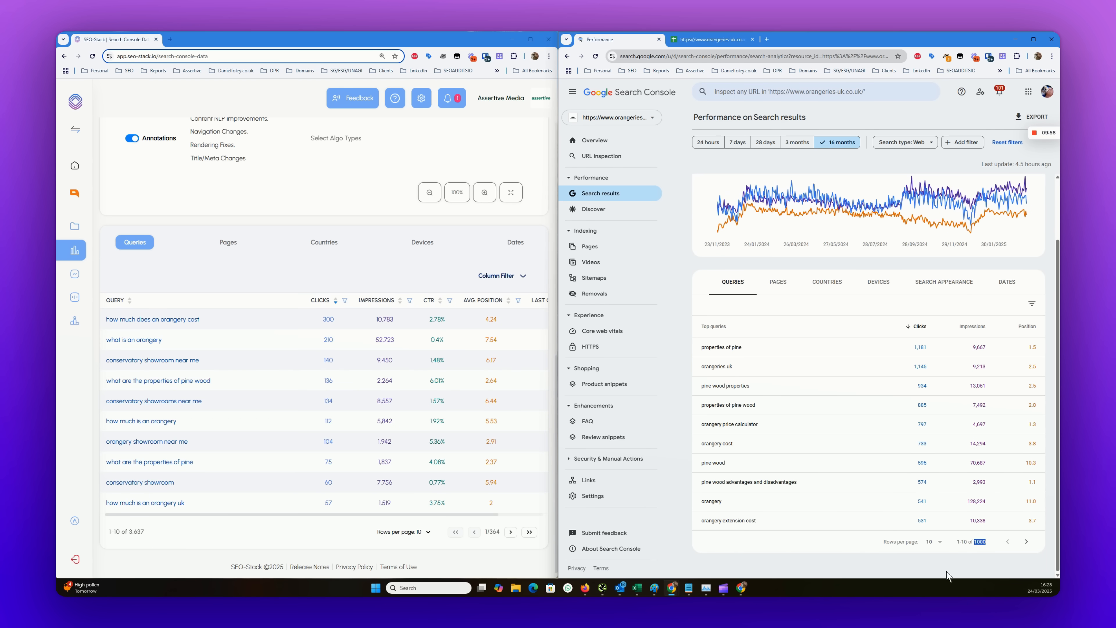
- Remove the question-word regex filter from the queries in SEO-Stack and bring up the unfiltered query table
scroll(283, 308, up, 15)
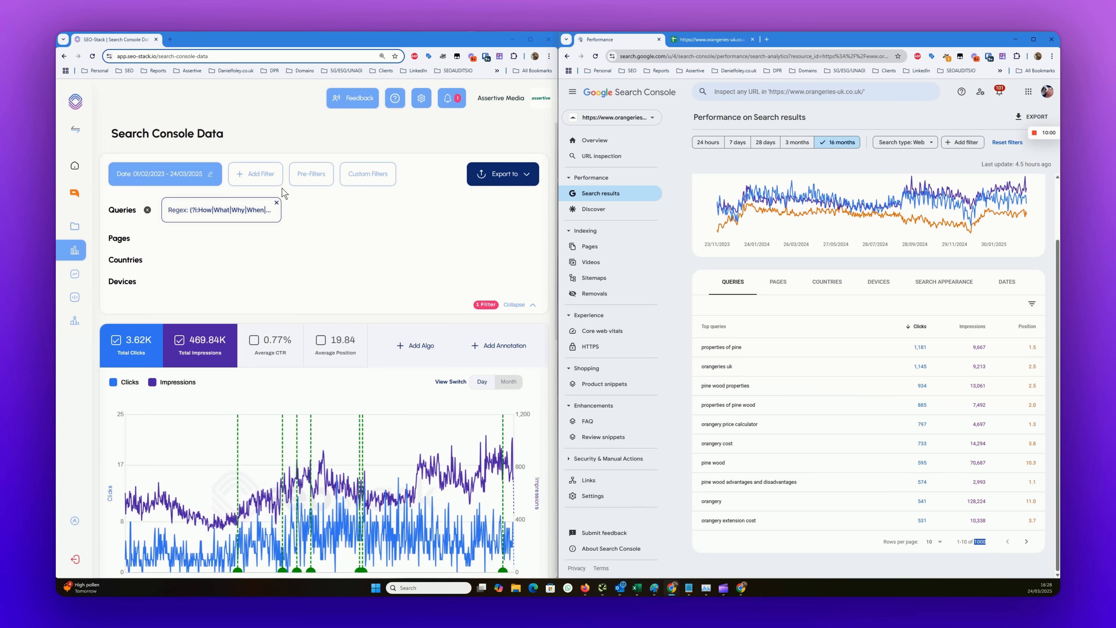
click(277, 202)
scroll(281, 210, down, 1)
scroll(281, 209, down, 10)
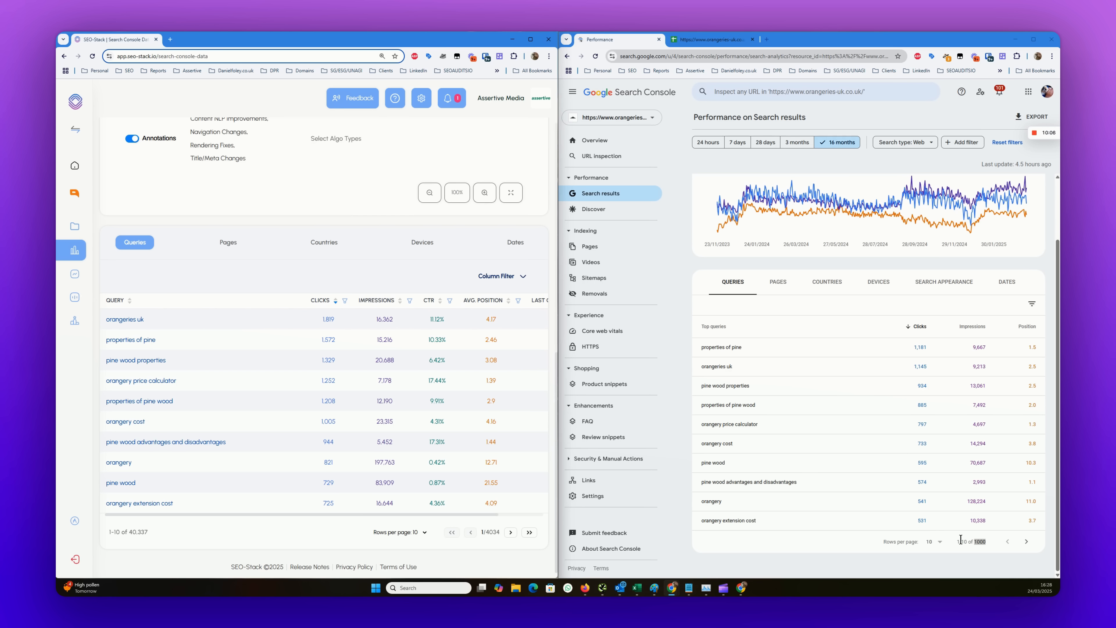
- Compare the query row totals in Search Console and SEO-Stack, enlarging the SEO-Stack page to highlight its row and page counts
click(918, 562)
drag(954, 550, 1010, 551)
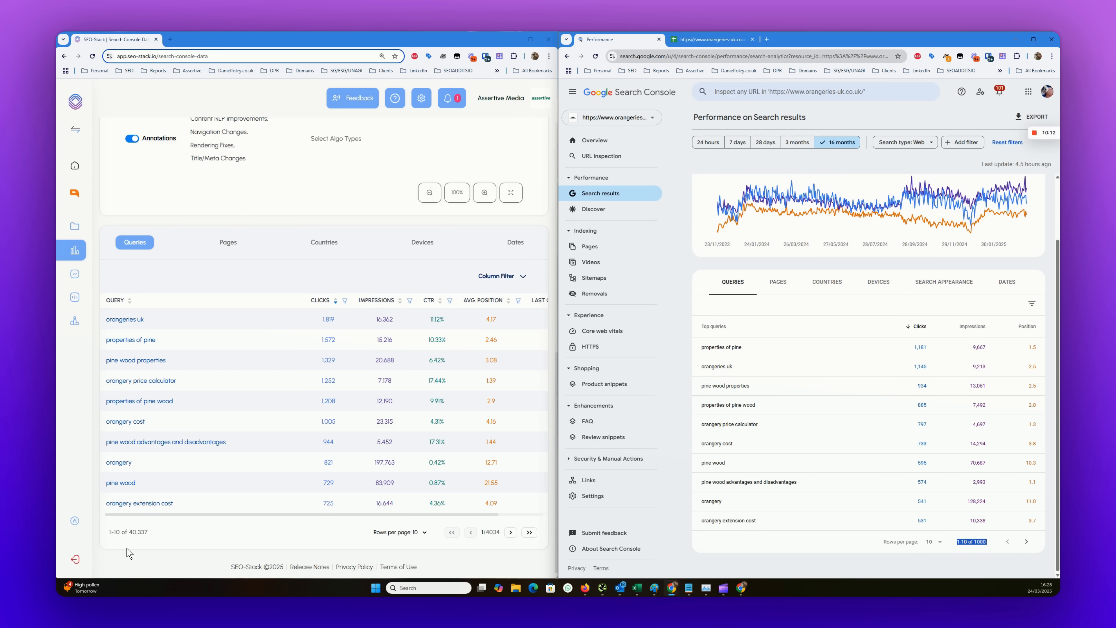
key(ctrl+plus)
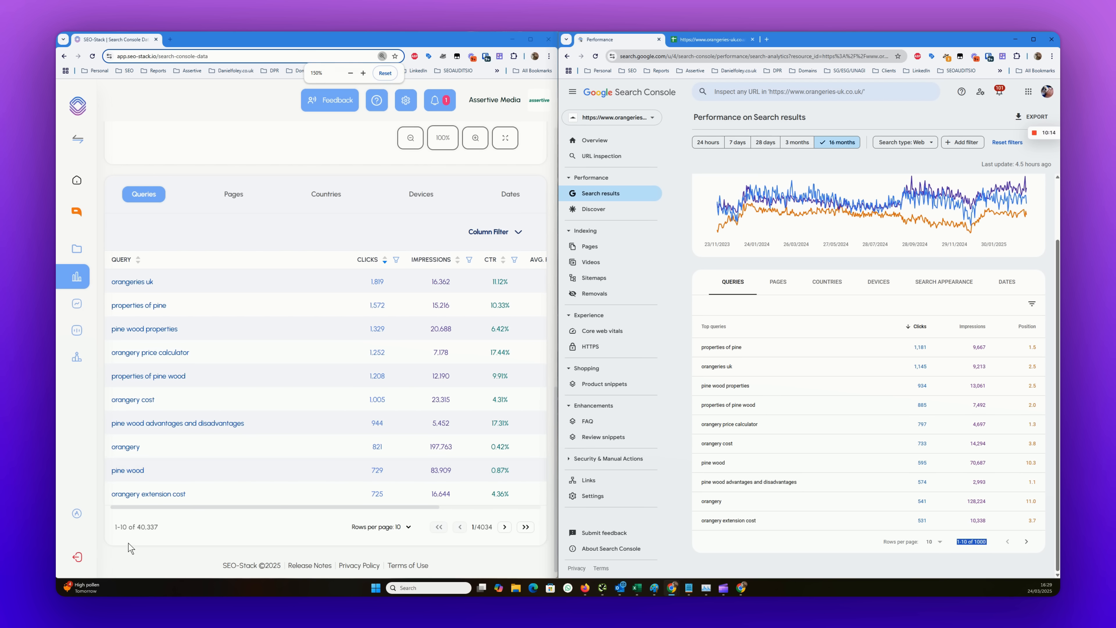
drag(137, 526, 155, 527)
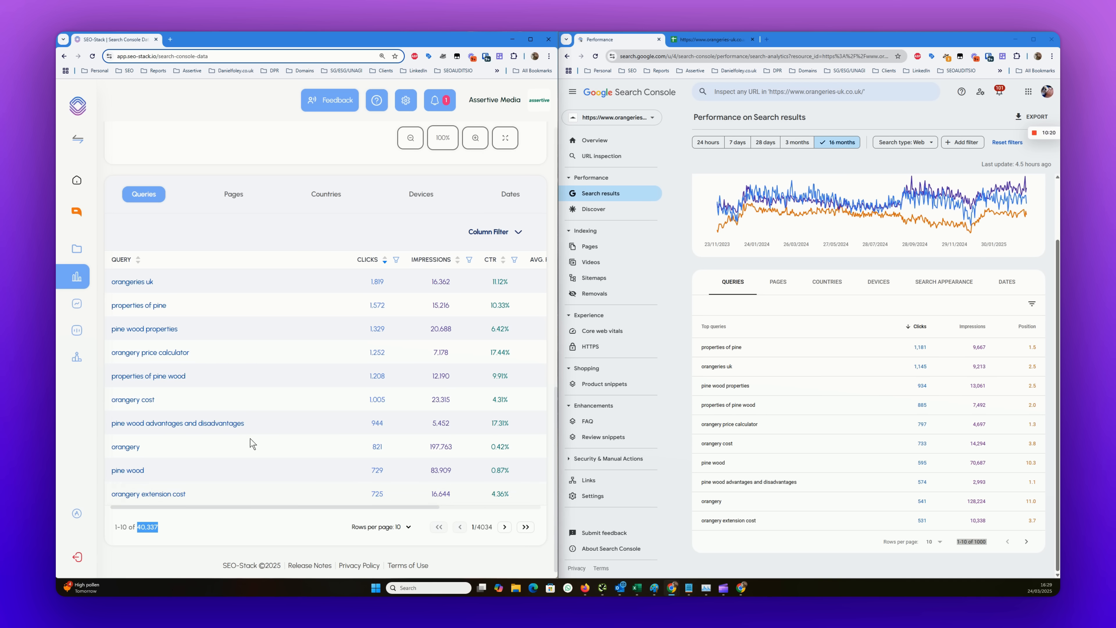
click(479, 536)
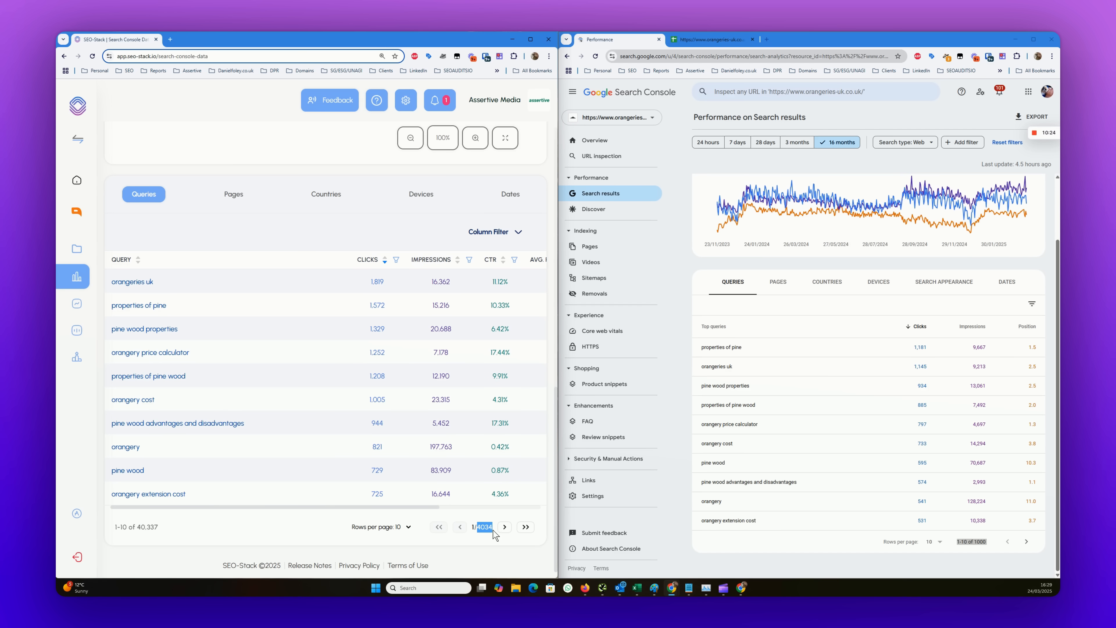
- Increase the number of rows shown per page in SEO-Stack's query table
click(405, 533)
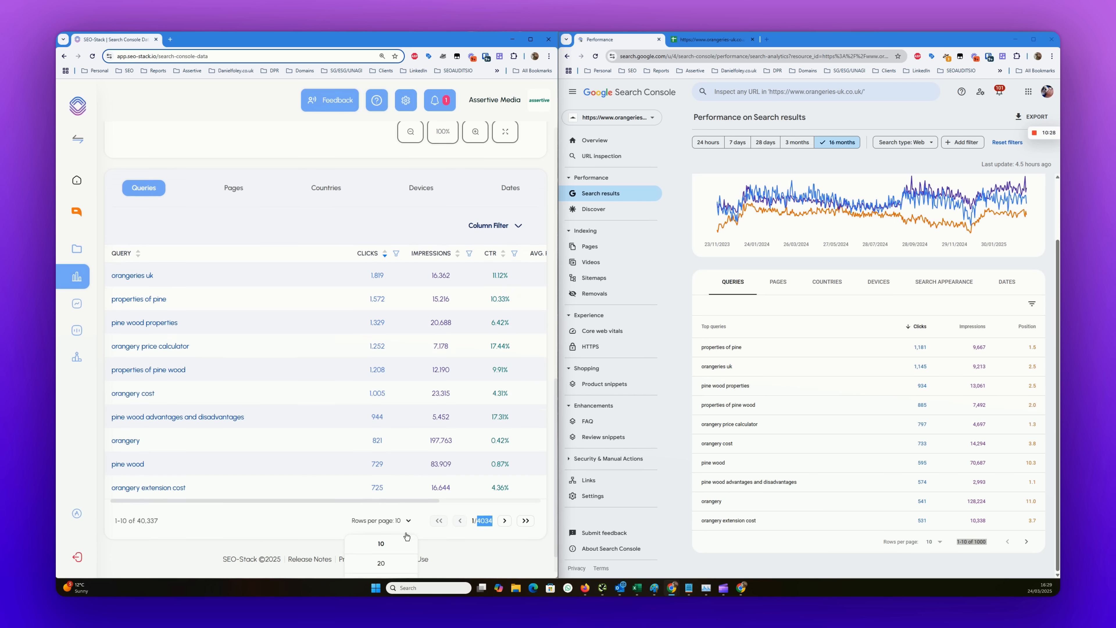
click(388, 554)
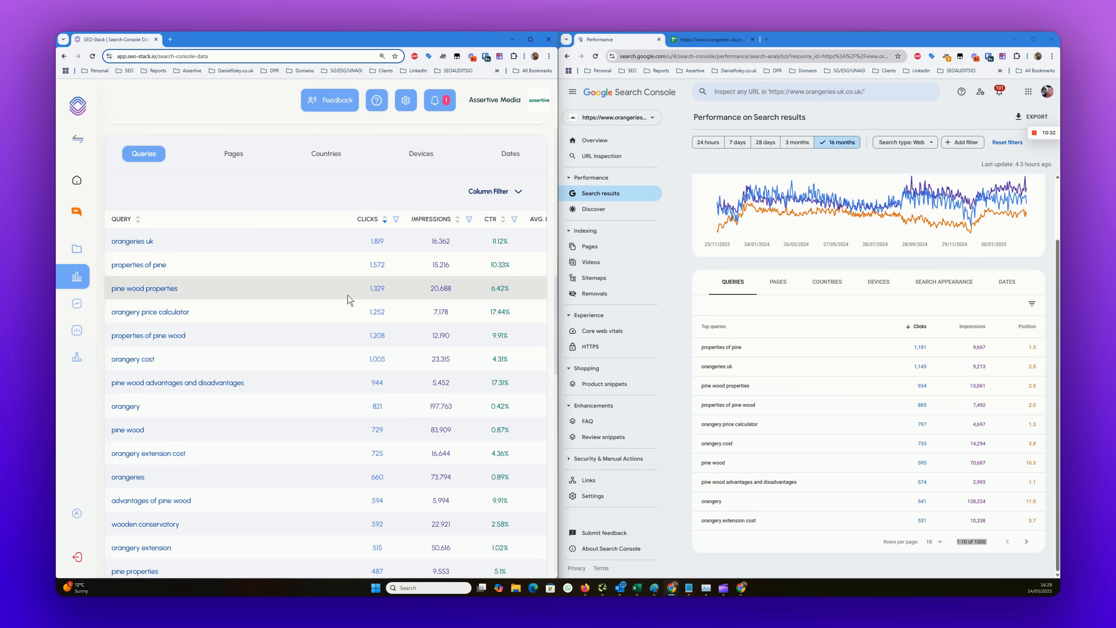
scroll(354, 316, up, 3)
scroll(850, 334, up, 2)
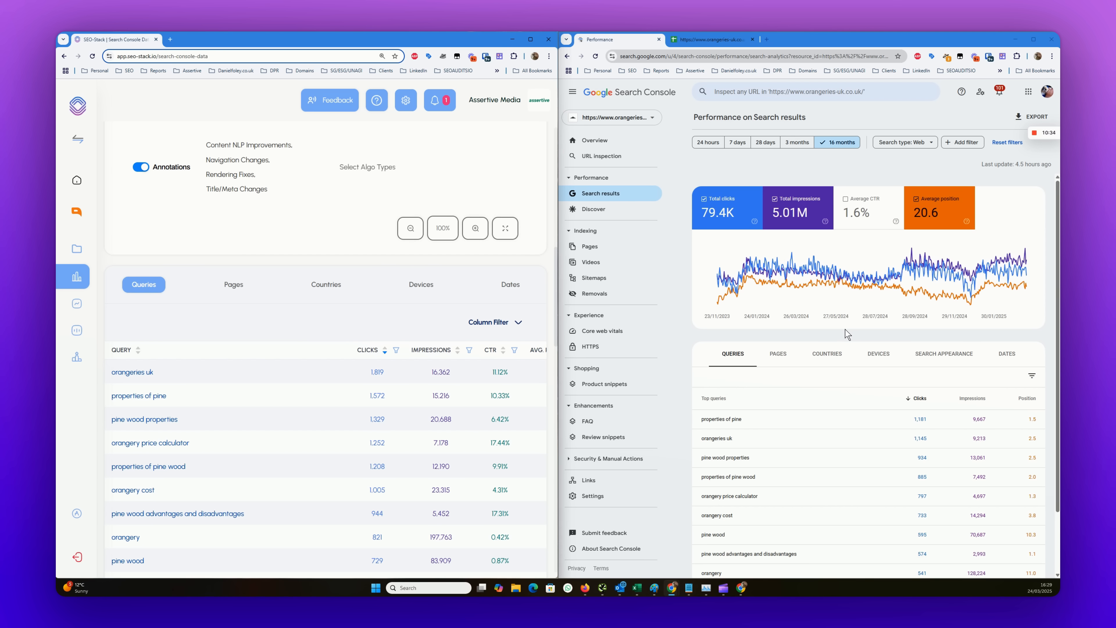
- Filter SEO-Stack's query table to queries with clicks from 1 to 10
scroll(847, 334, down, 2)
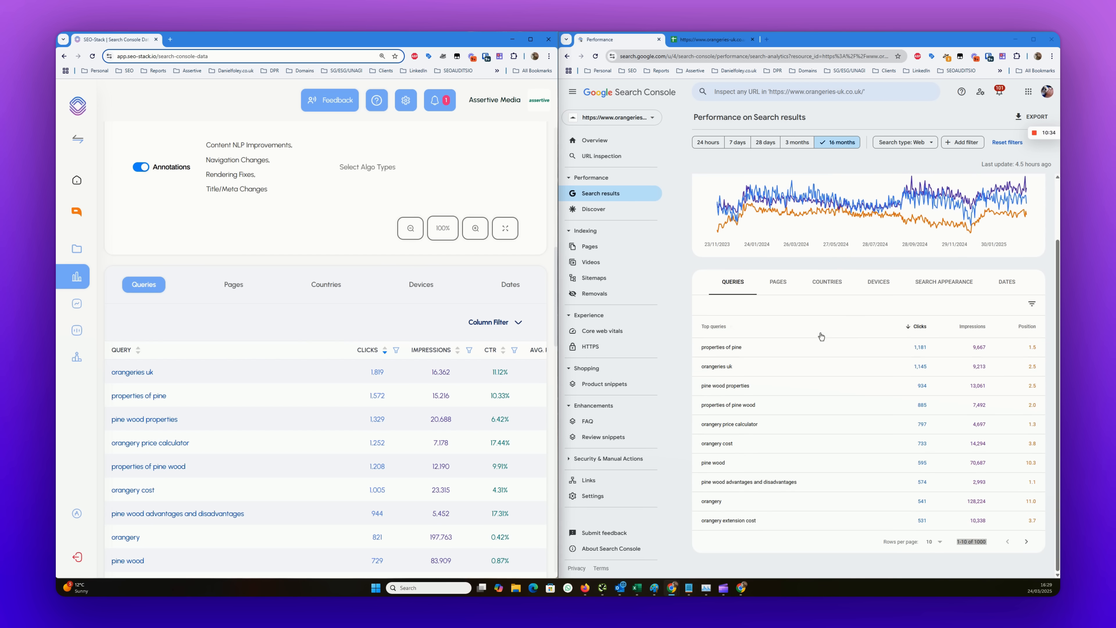
click(396, 351)
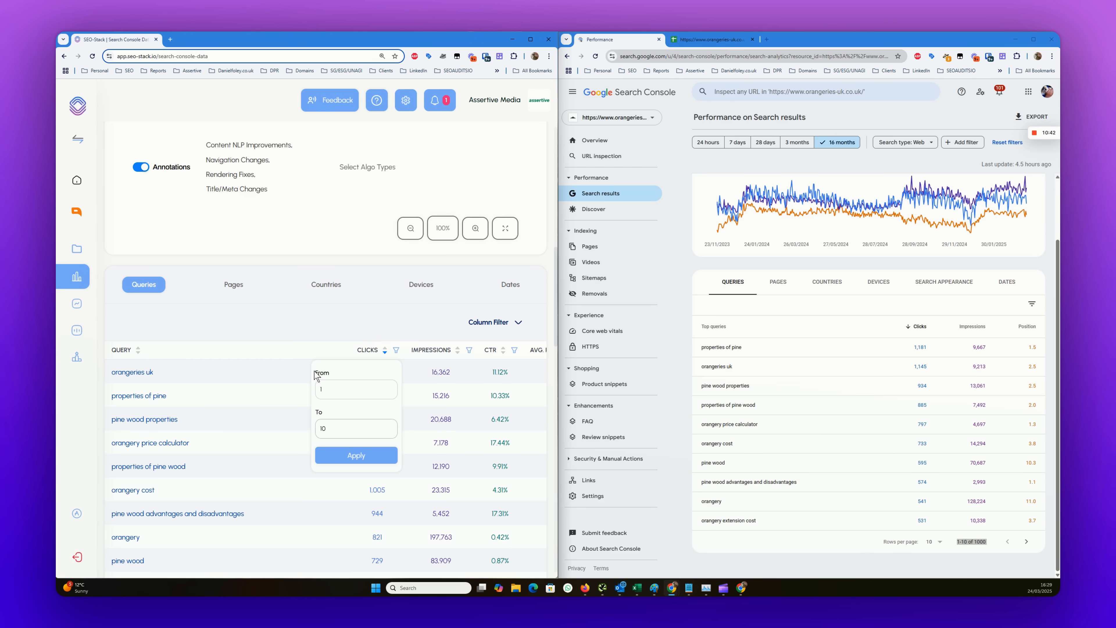
click(369, 459)
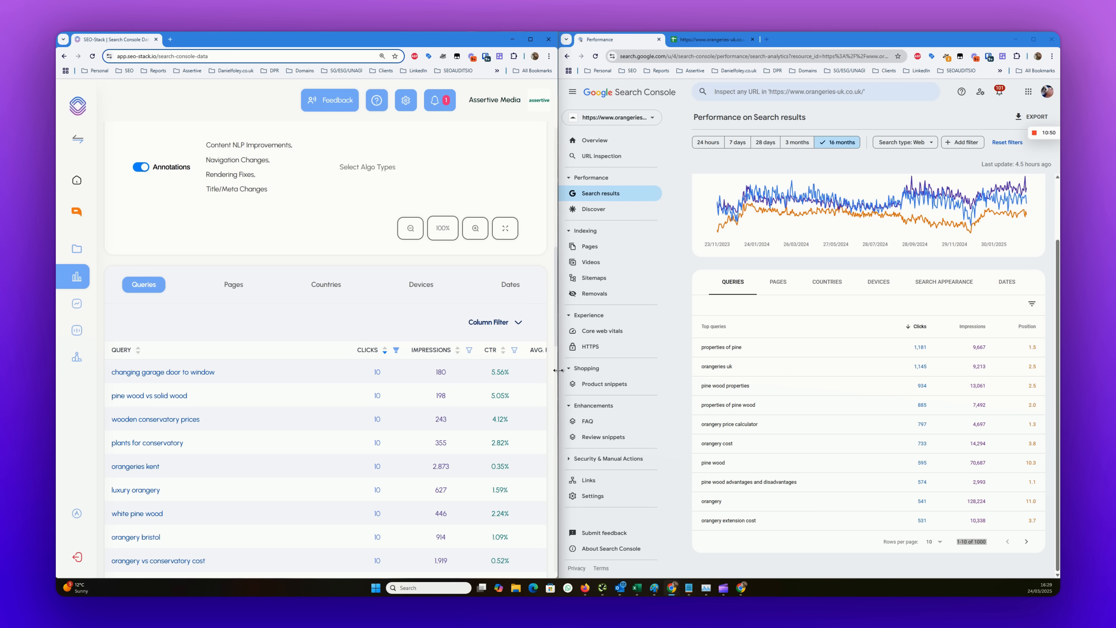
- Widen the SEO-Stack window to fit the query table through Last Click Date, and compare the filtered rows with Search Console
drag(557, 370, 744, 393)
scroll(635, 286, down, 3)
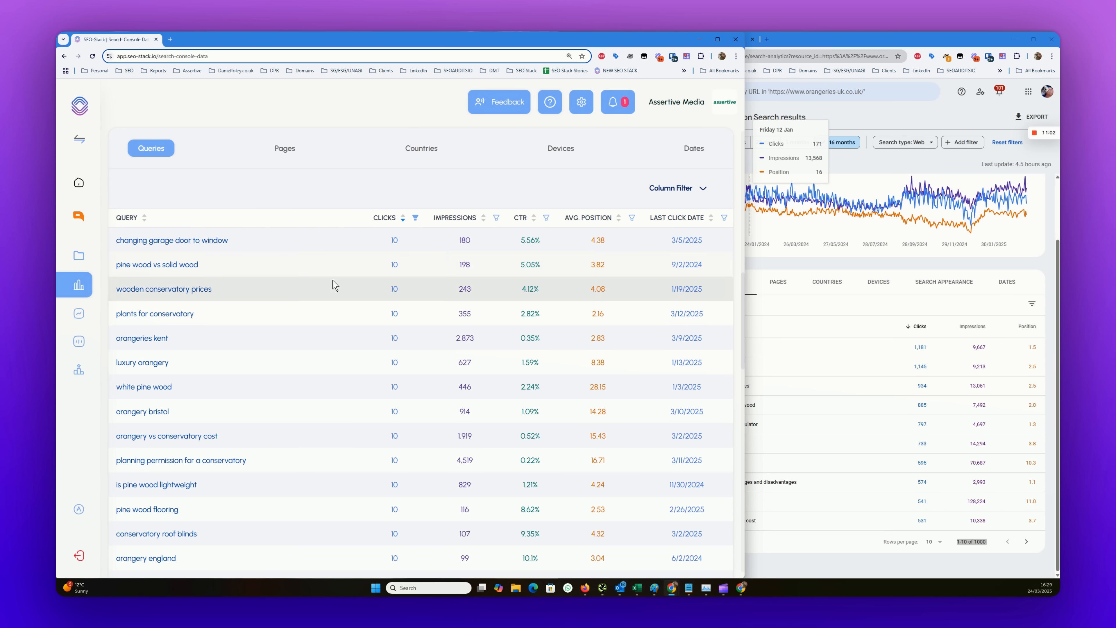
scroll(639, 332, down, 3)
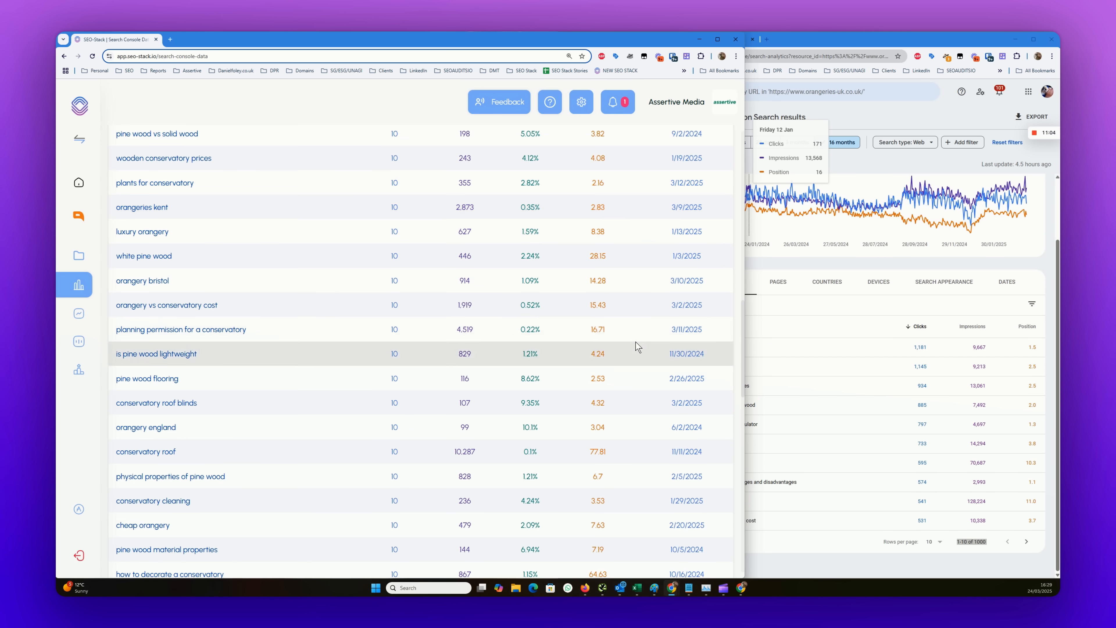
scroll(637, 342, up, 6)
scroll(565, 372, down, 3)
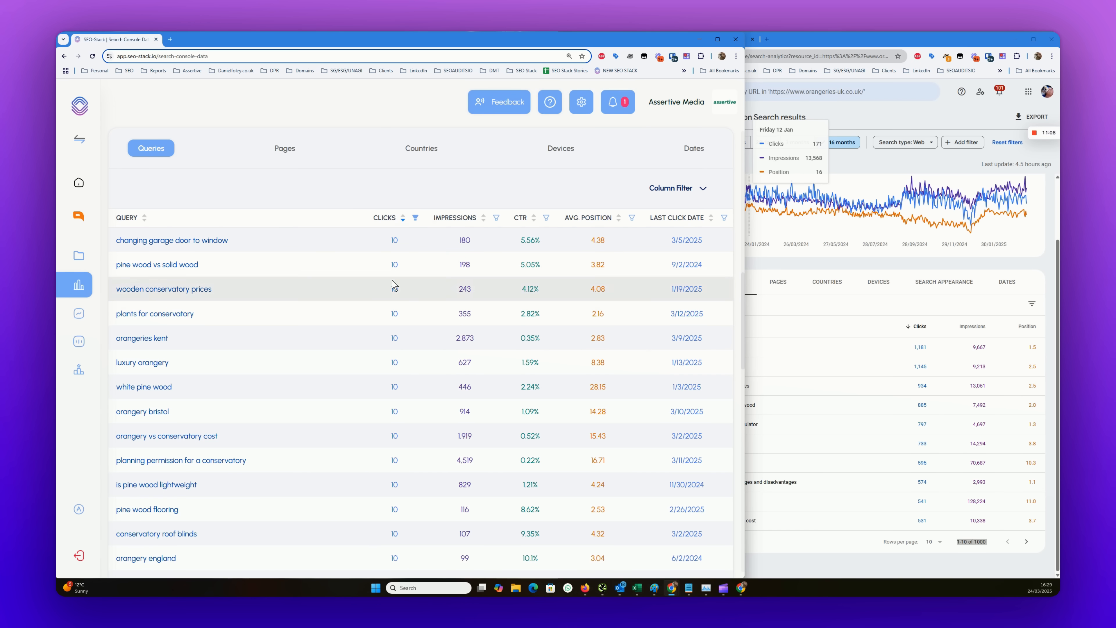
click(812, 294)
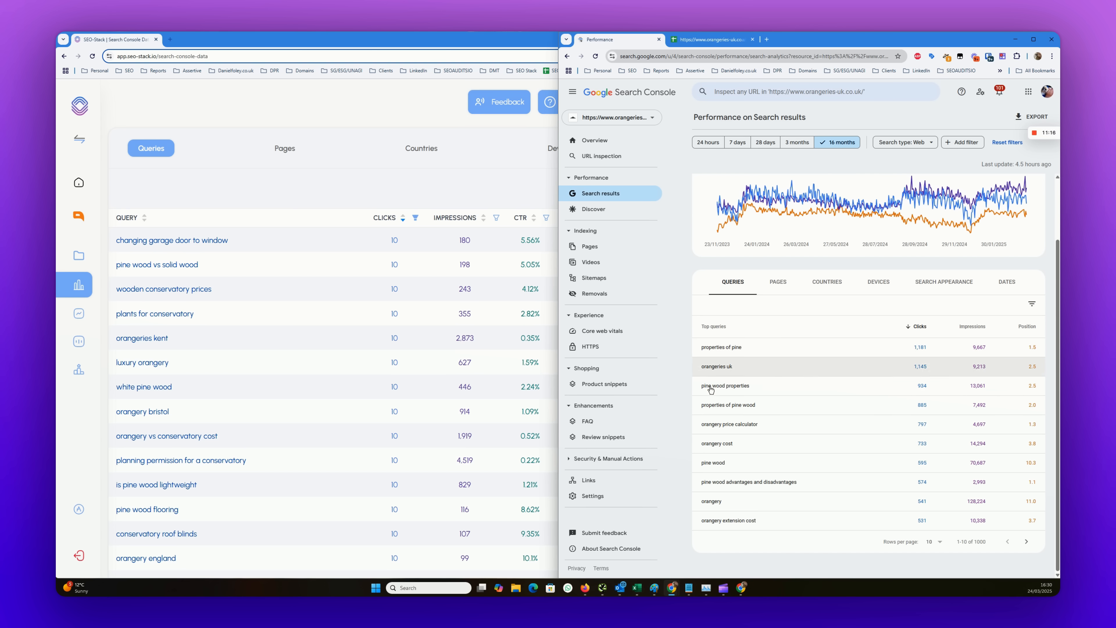
click(437, 206)
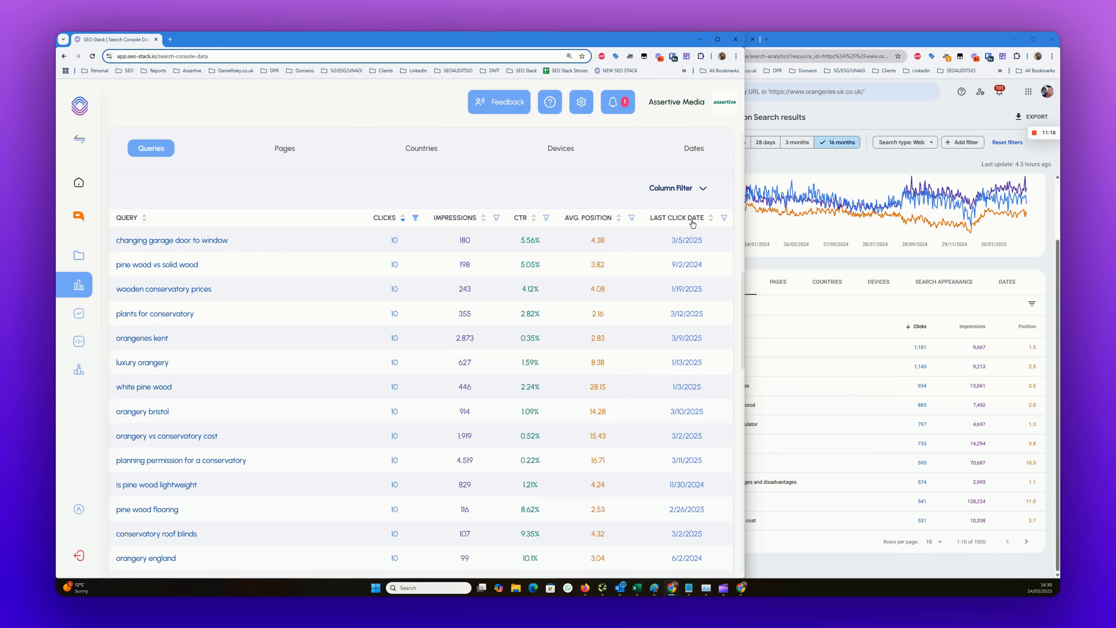
- Set the end date of the query table's Last Click Date filter to 2024-12-31
click(724, 218)
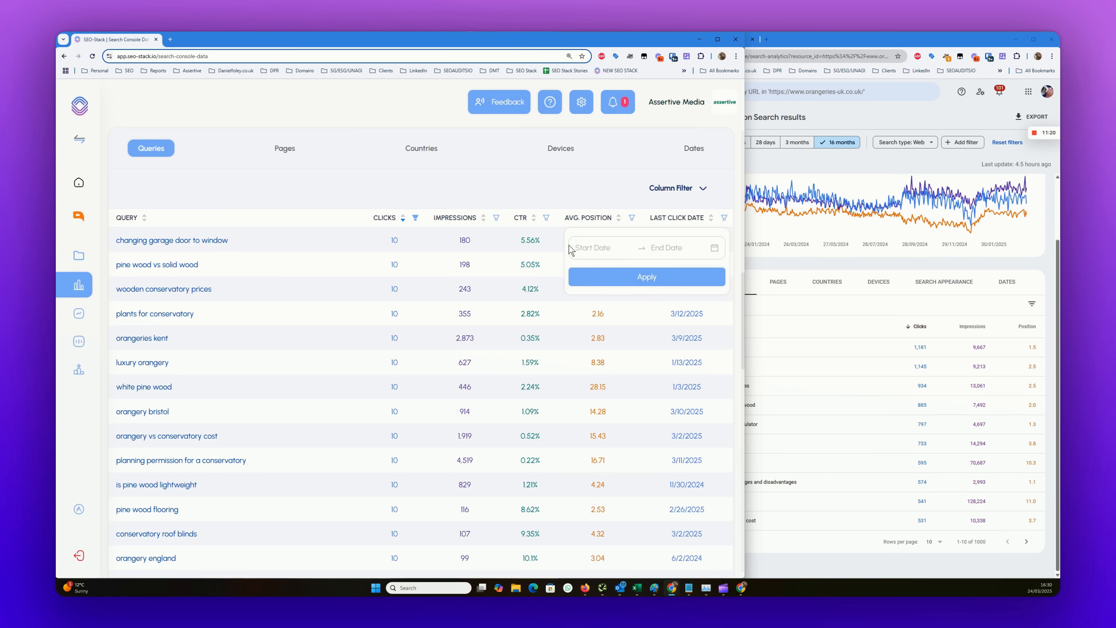
click(679, 249)
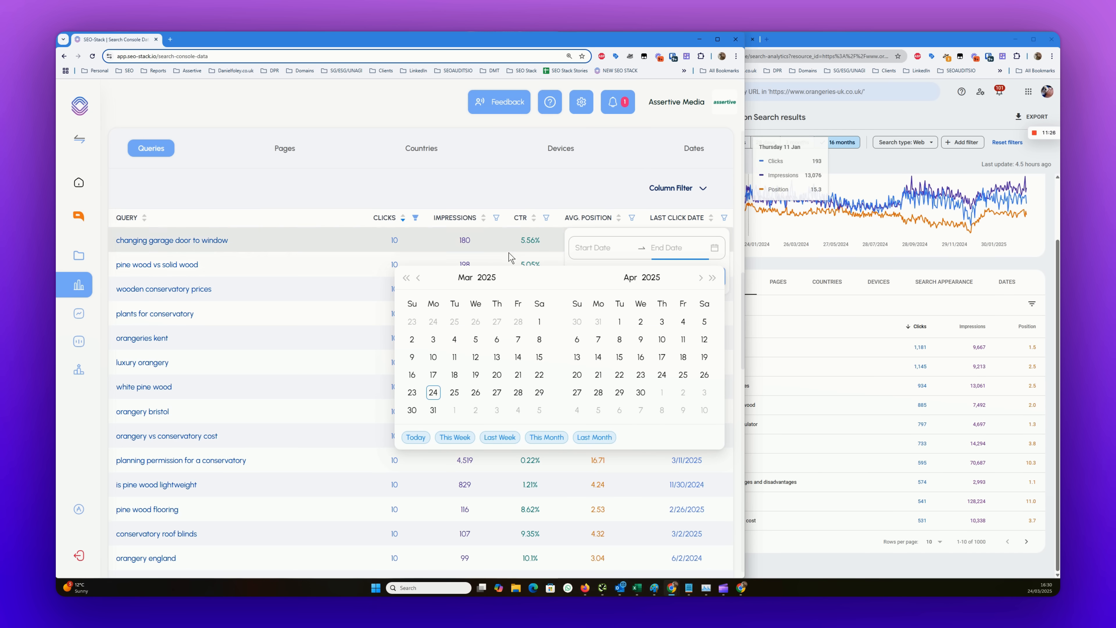
click(418, 278)
click(418, 277)
click(418, 278)
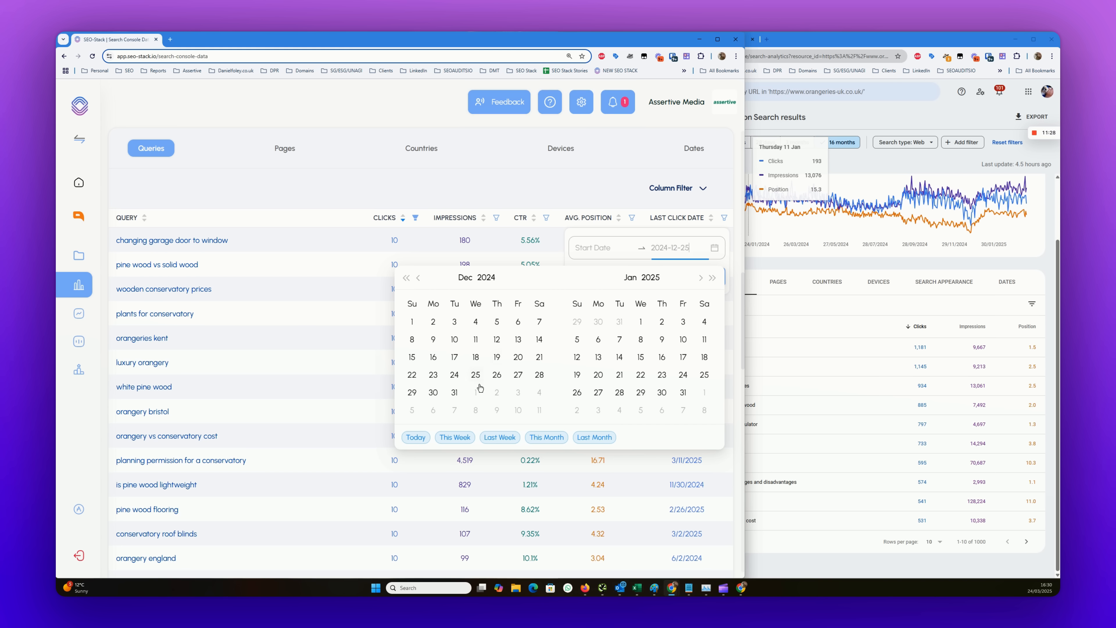
click(454, 393)
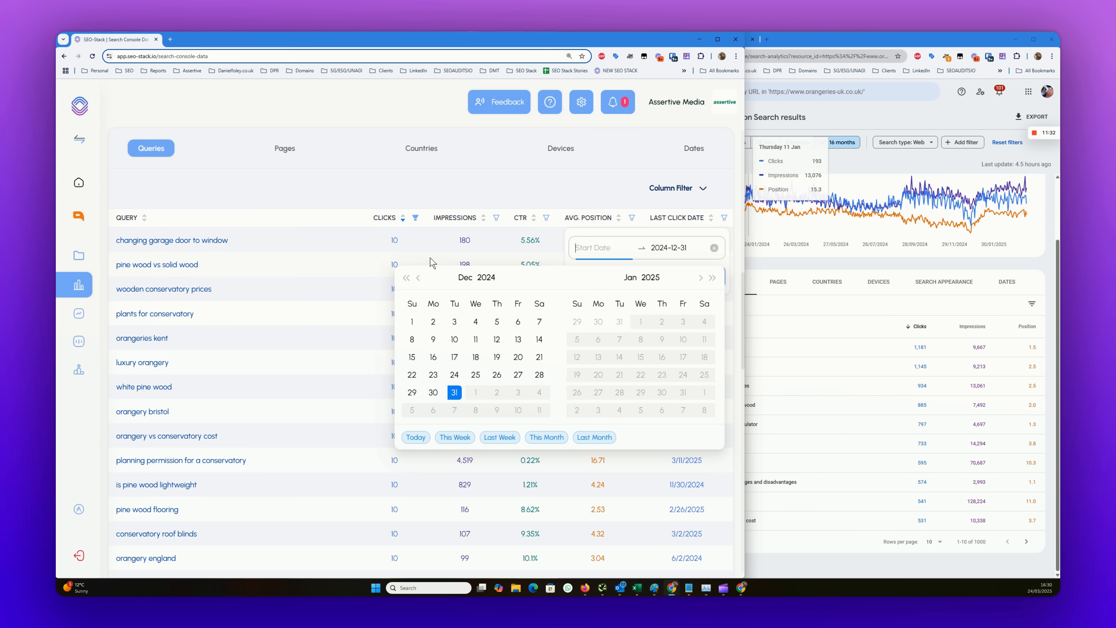
- Set the Last Click Date filter's start date to 2023-02-01 and apply the filter to the queries
click(418, 278)
click(419, 277)
click(419, 278)
click(419, 278)
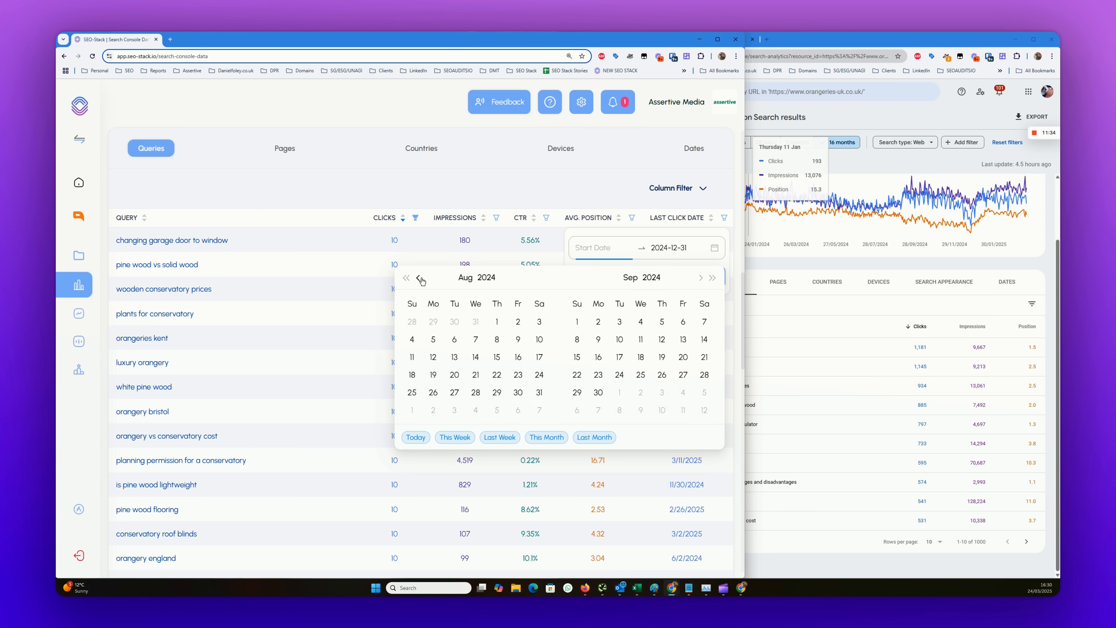
triple_click(420, 279)
triple_click(421, 278)
triple_click(420, 279)
double_click(421, 278)
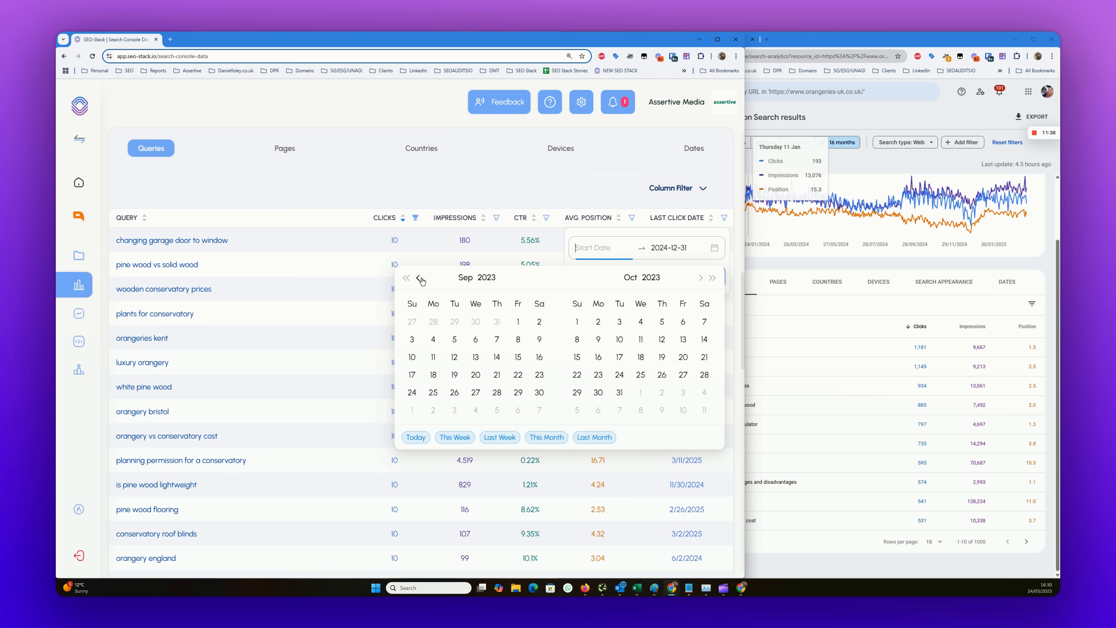
triple_click(420, 279)
double_click(420, 279)
click(420, 279)
click(421, 279)
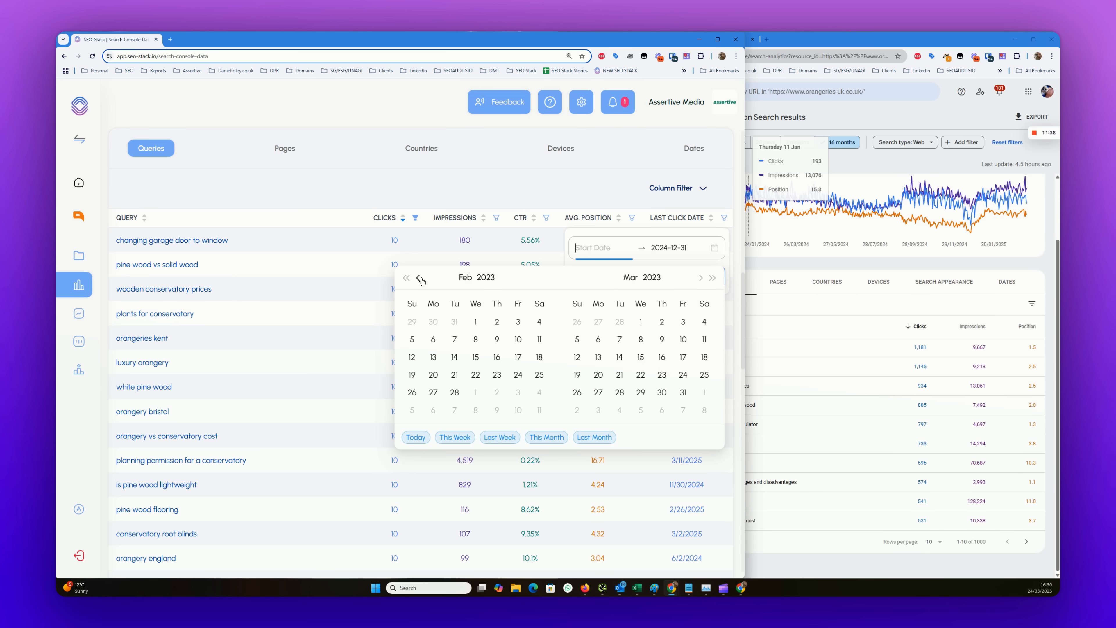
click(476, 323)
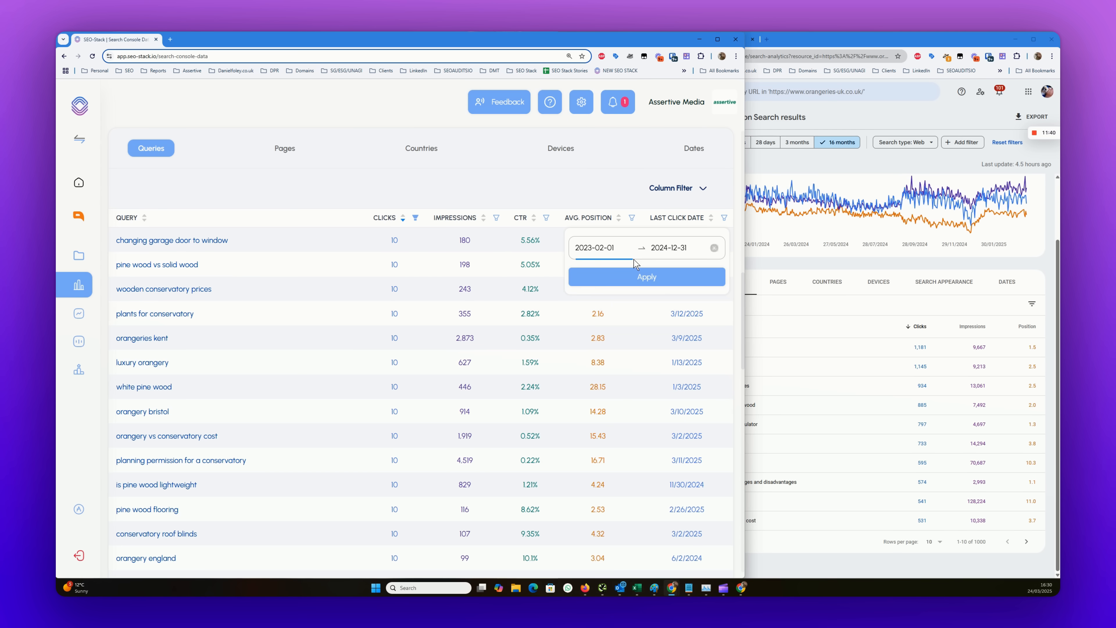
click(652, 280)
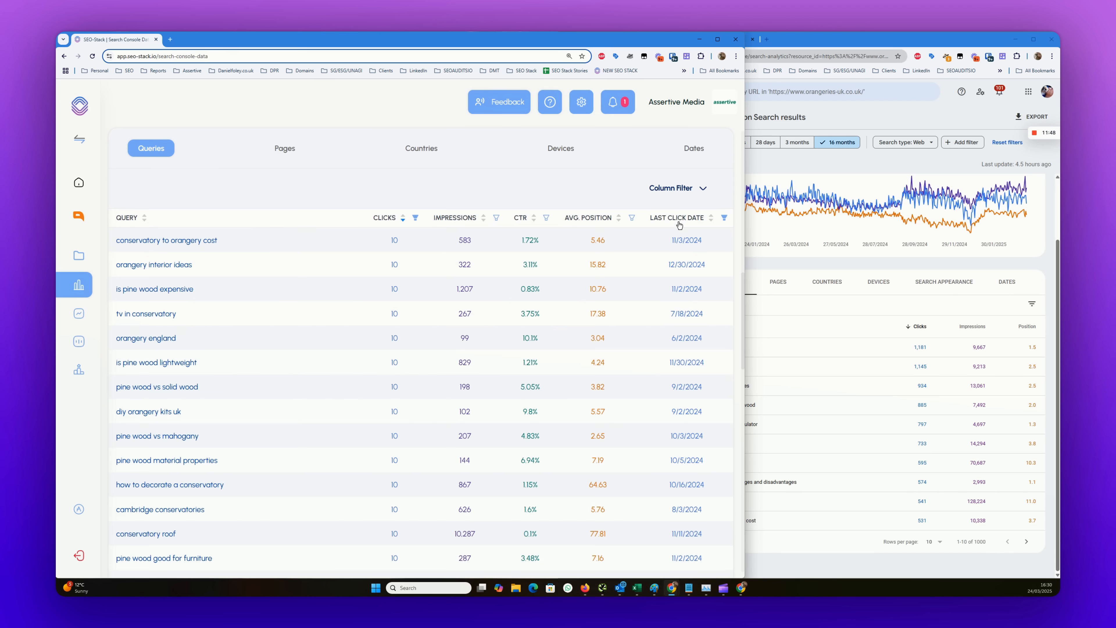
- Examine the filtered queries, checking their click counts, last click dates and the row total of the table
scroll(368, 274, down, 3)
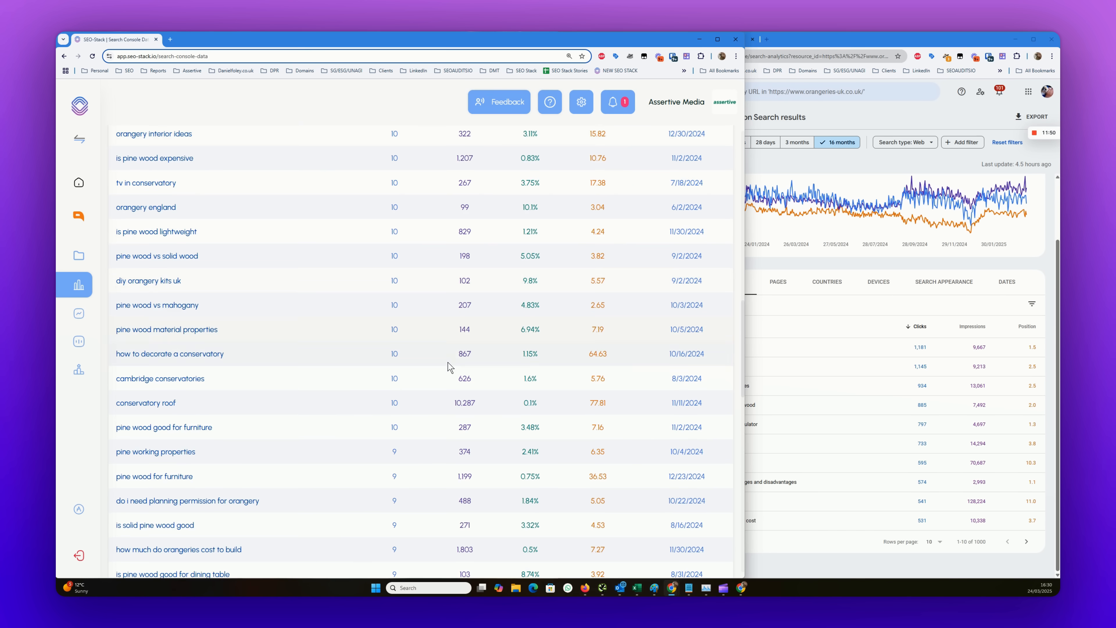
scroll(536, 254, up, 3)
scroll(708, 343, down, 10)
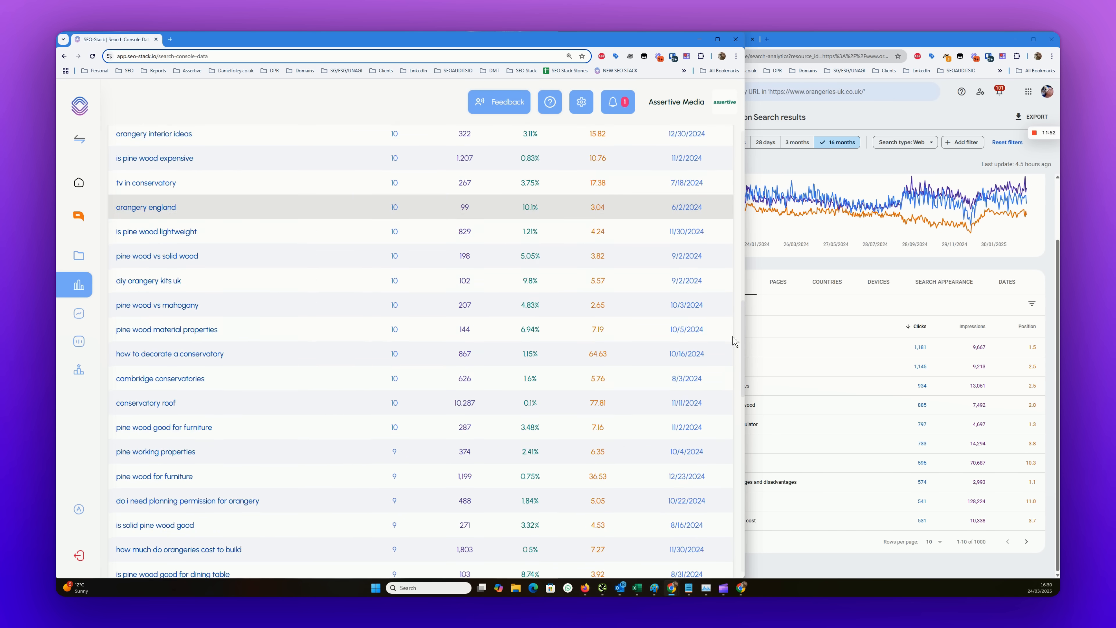
scroll(703, 405, down, 10)
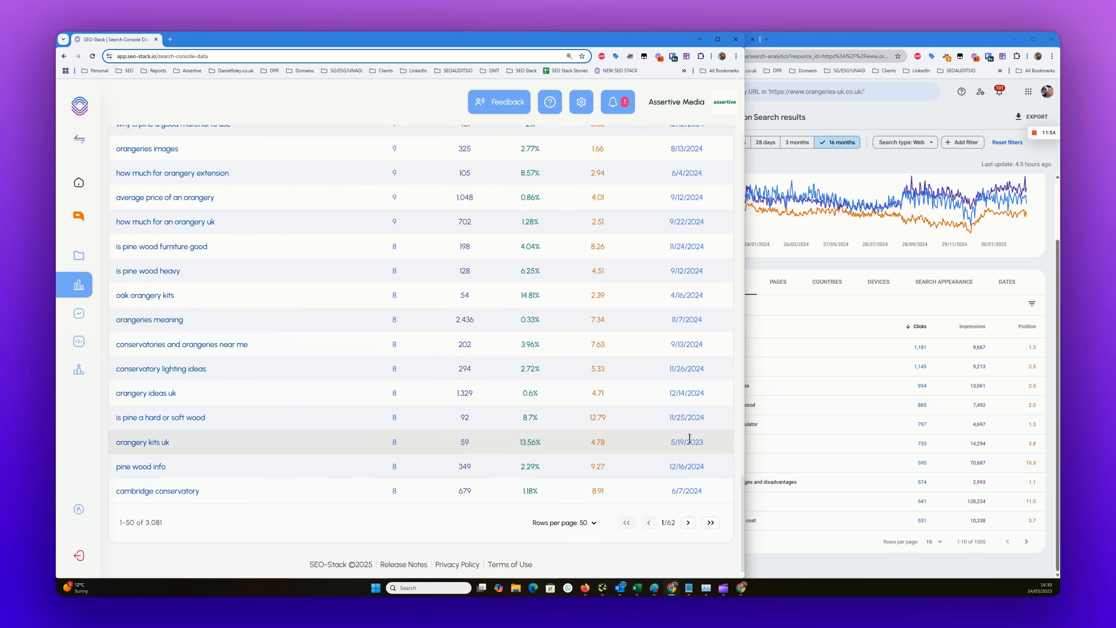
scroll(703, 505, up, 3)
scroll(707, 527, down, 3)
scroll(672, 446, up, 20)
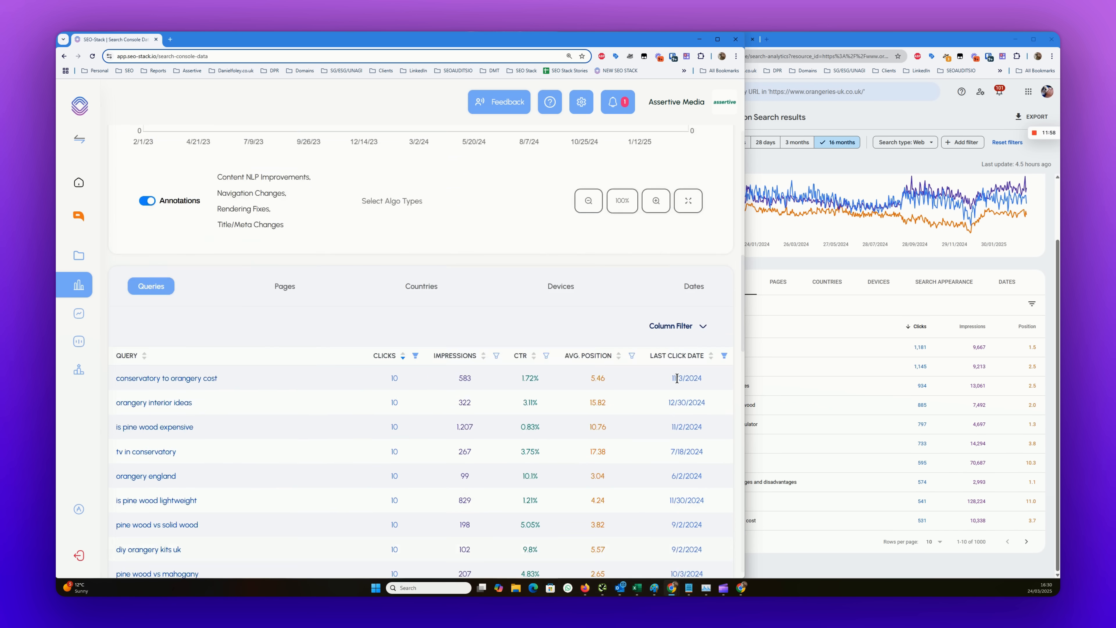
scroll(653, 426, down, 5)
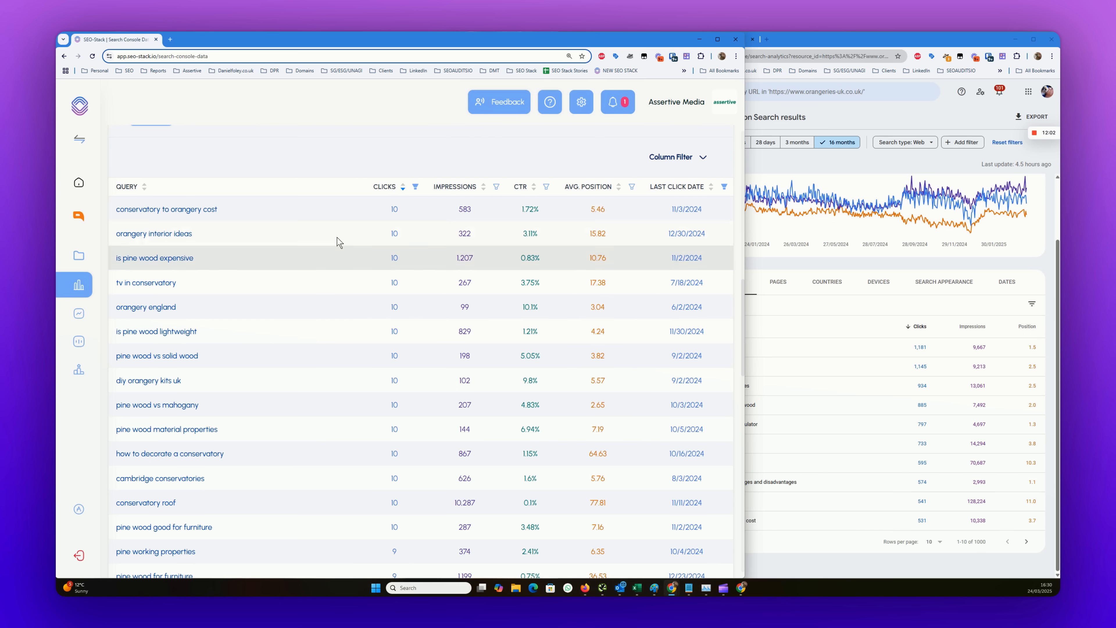
scroll(281, 264, up, 3)
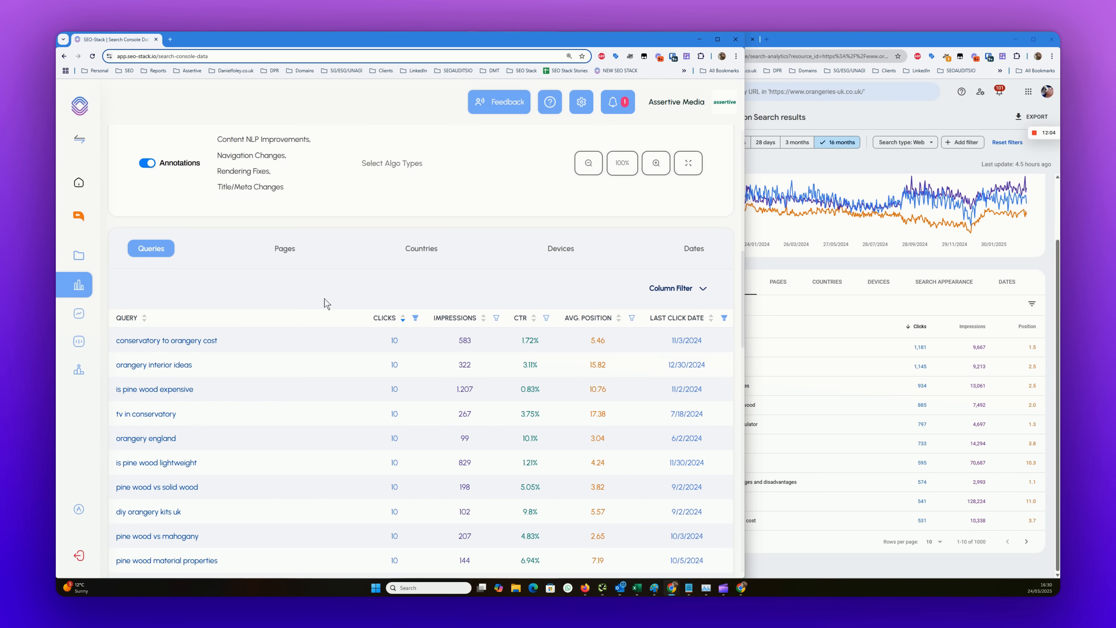
- Switch the SEO-Stack table from queries to pages and review the filtered pages alongside the chart
click(280, 250)
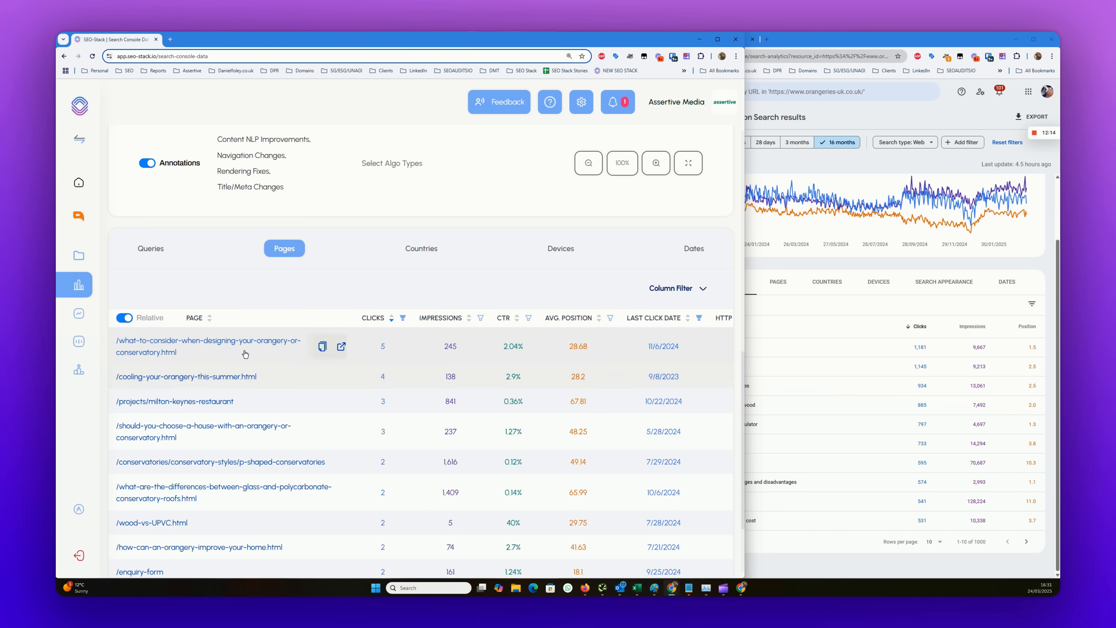
scroll(508, 386, up, 5)
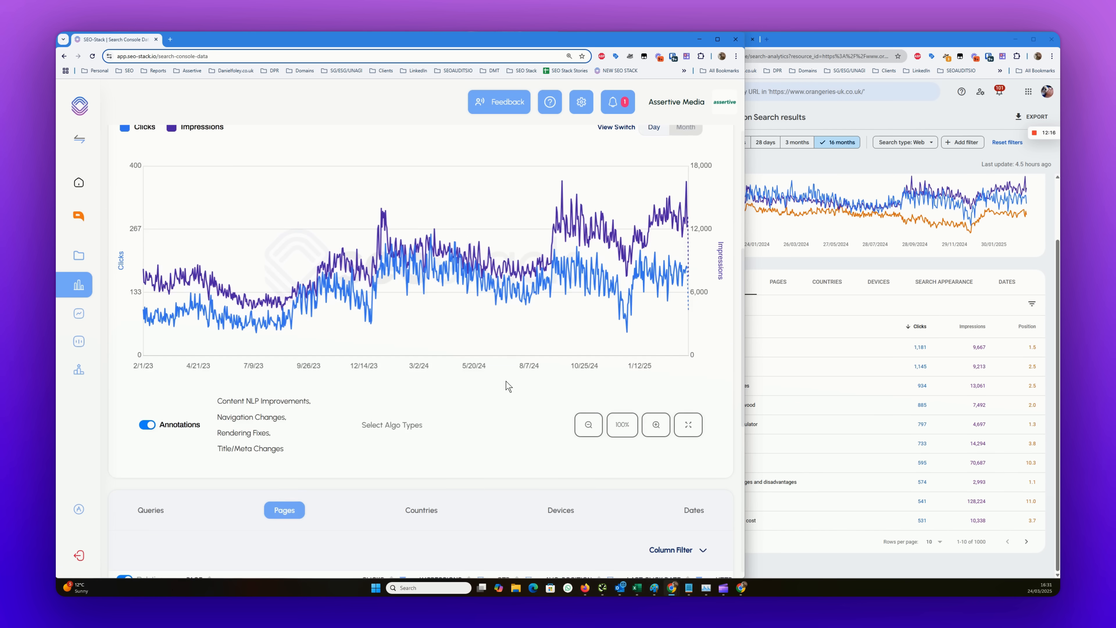
scroll(508, 378, down, 5)
scroll(387, 346, down, 3)
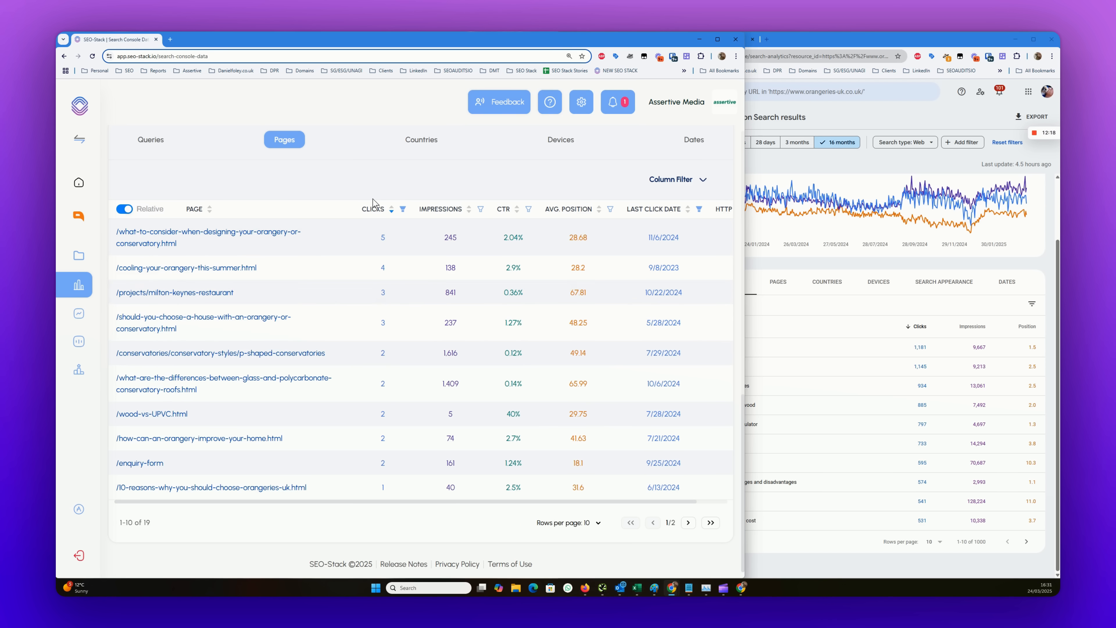
- Clear both limits of the clicks filter on the pages table and apply the change
click(402, 208)
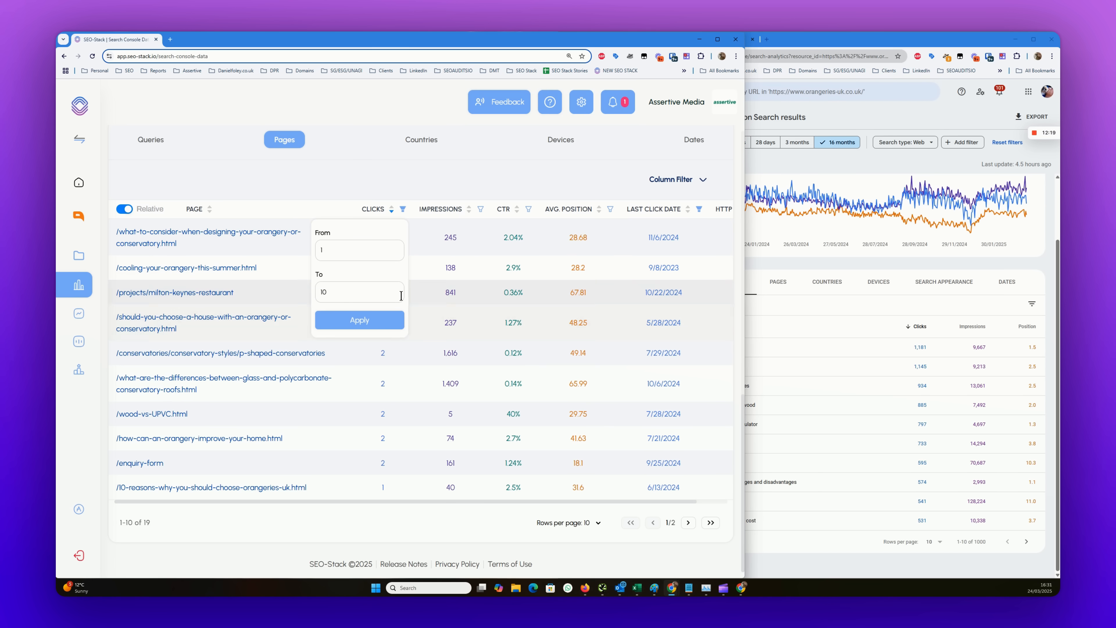
click(338, 292)
drag(353, 236, 258, 259)
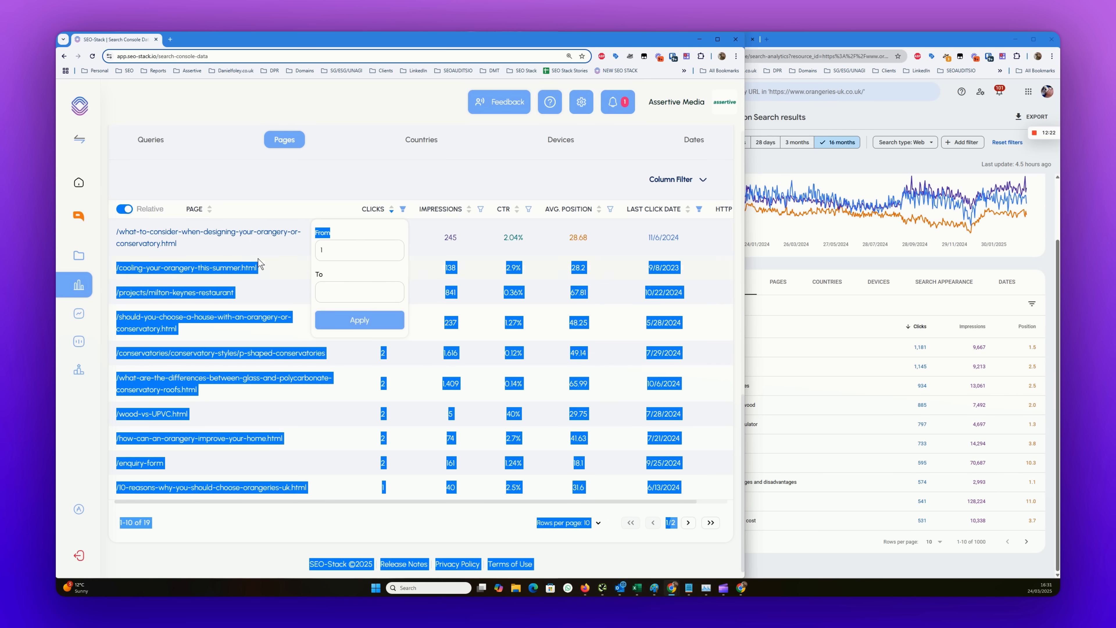
click(322, 244)
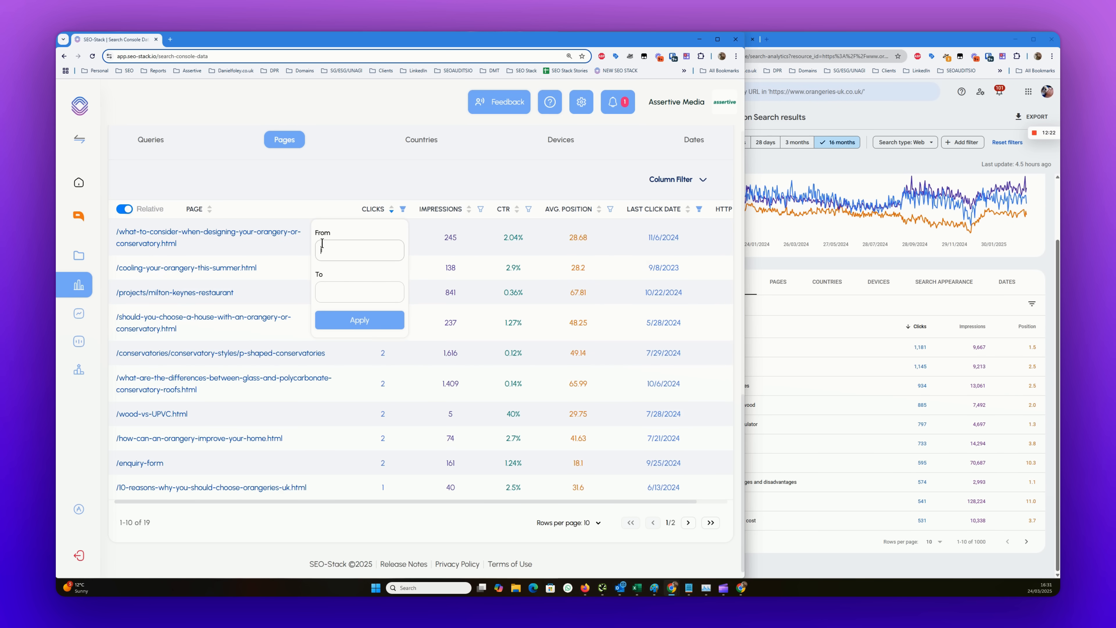
click(323, 316)
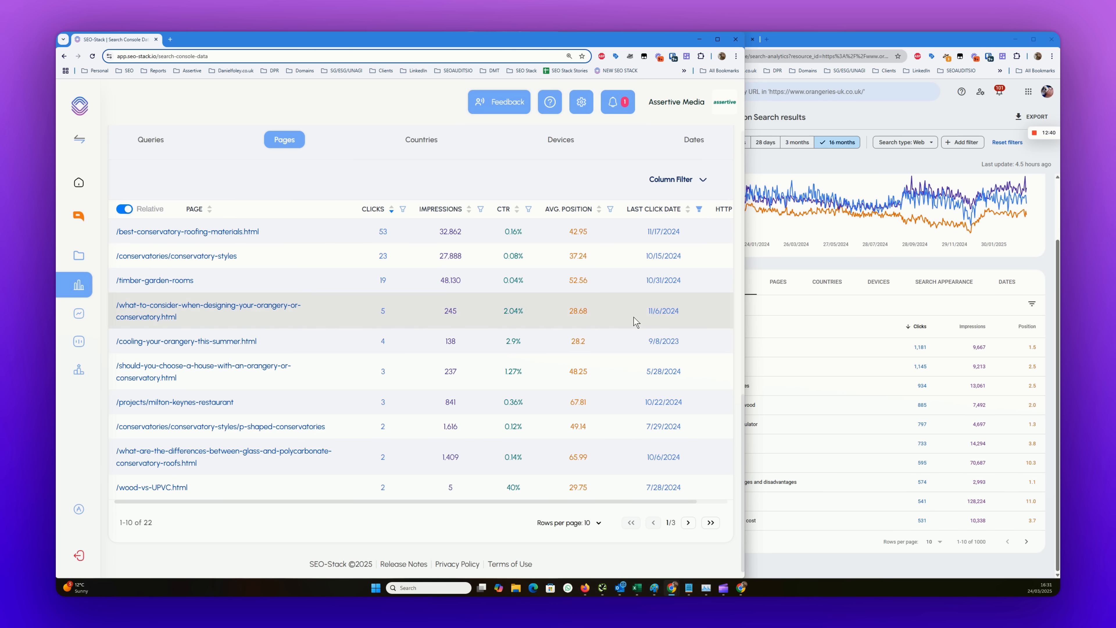
- Export the queries and pages from SEO-Stack to Google Sheets with the maximum number of items
scroll(634, 322, up, 5)
scroll(634, 322, up, 6)
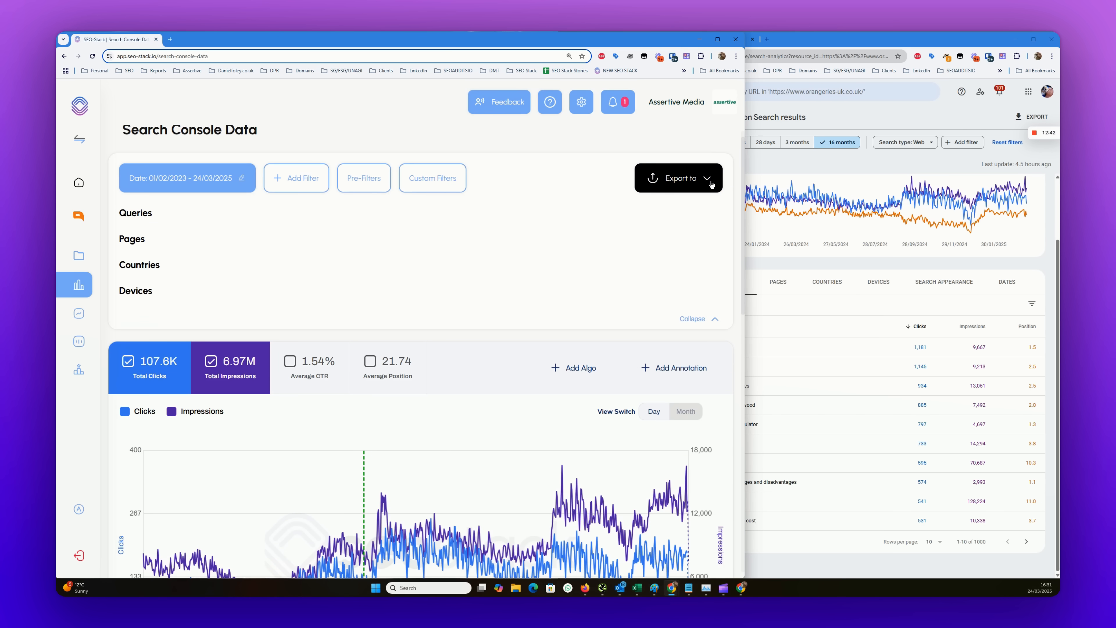
scroll(694, 185, down, 7)
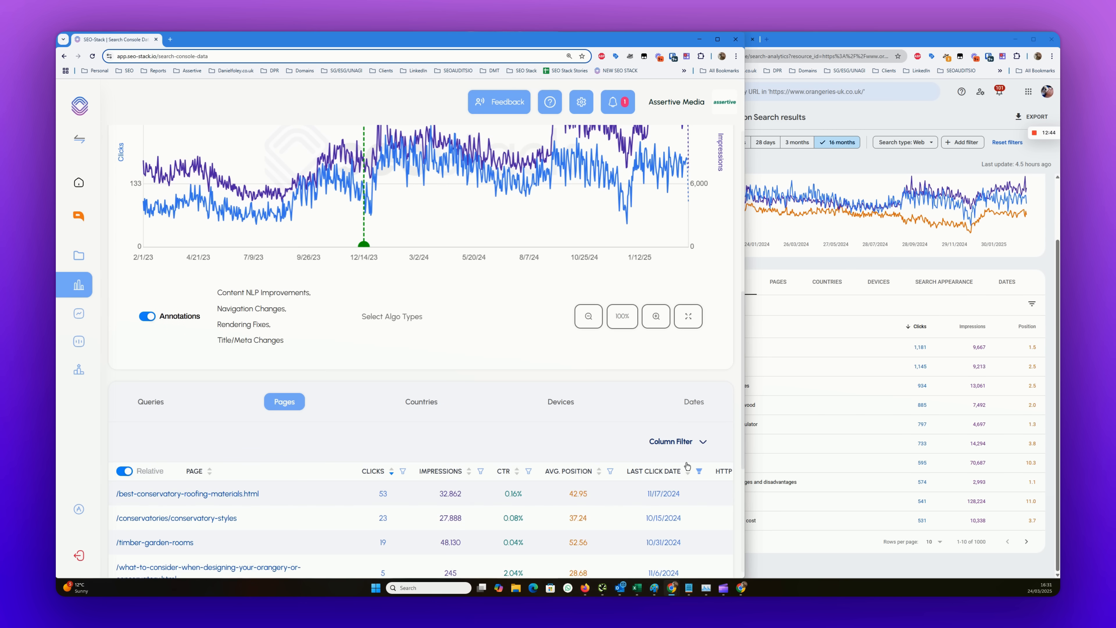
scroll(683, 501, up, 7)
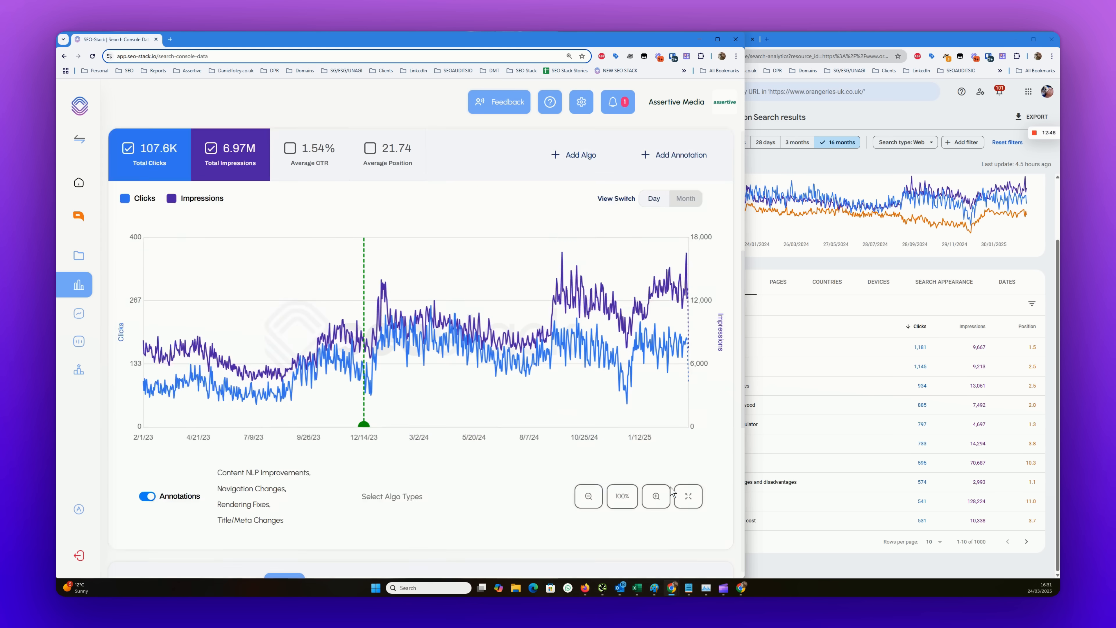
click(685, 205)
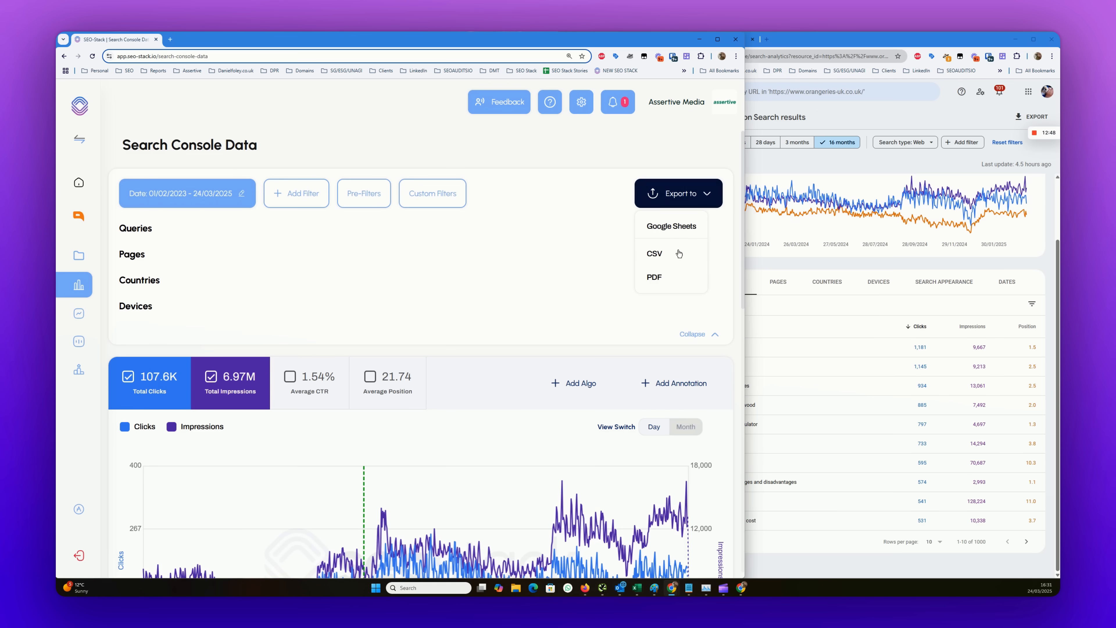
click(685, 227)
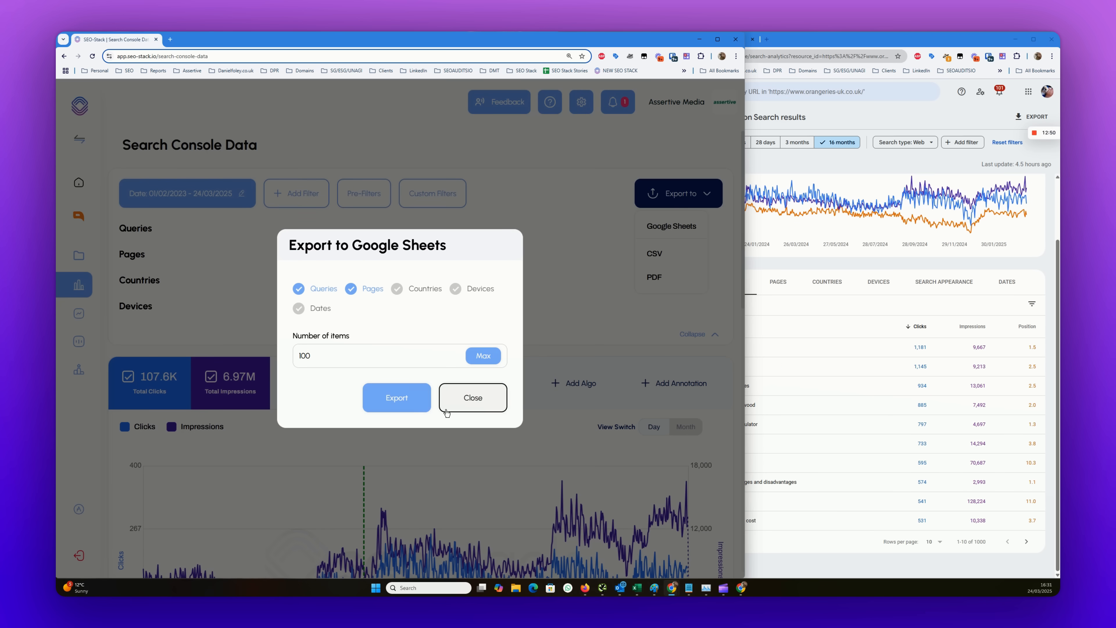
click(483, 356)
click(408, 399)
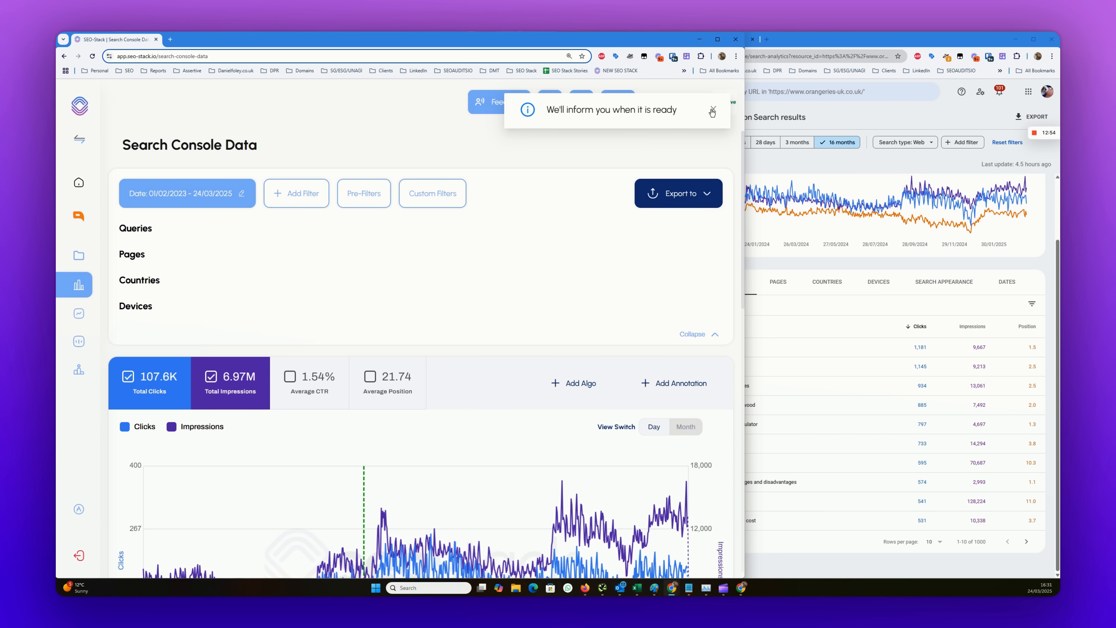
- Dismiss the export notice and open the most recent ready spreadsheet from SEO-Stack's notifications
click(712, 111)
click(610, 105)
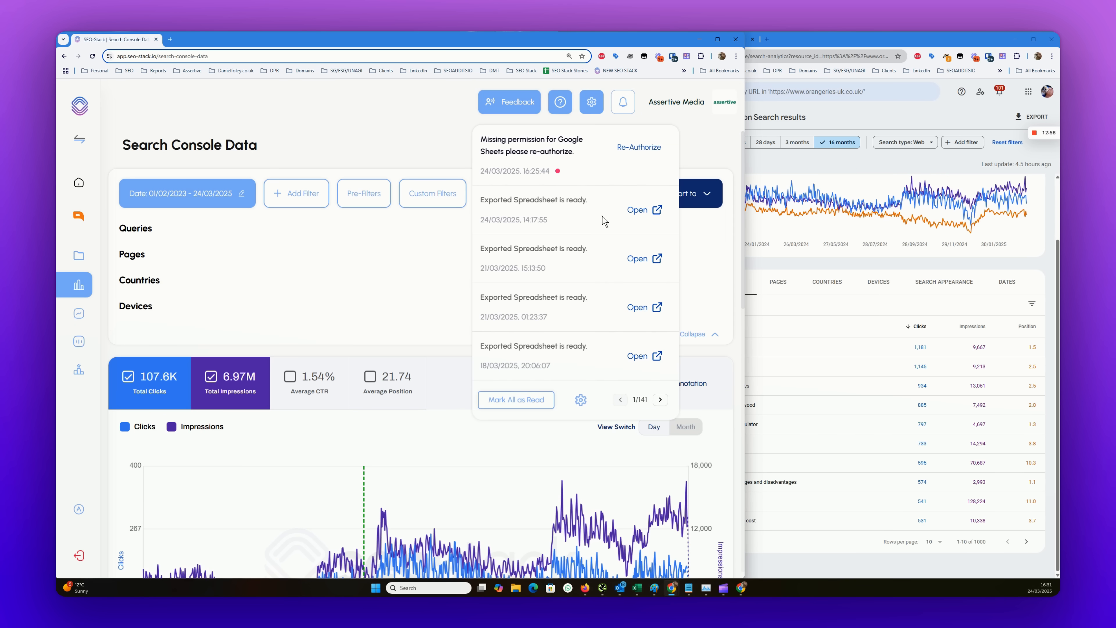
click(636, 211)
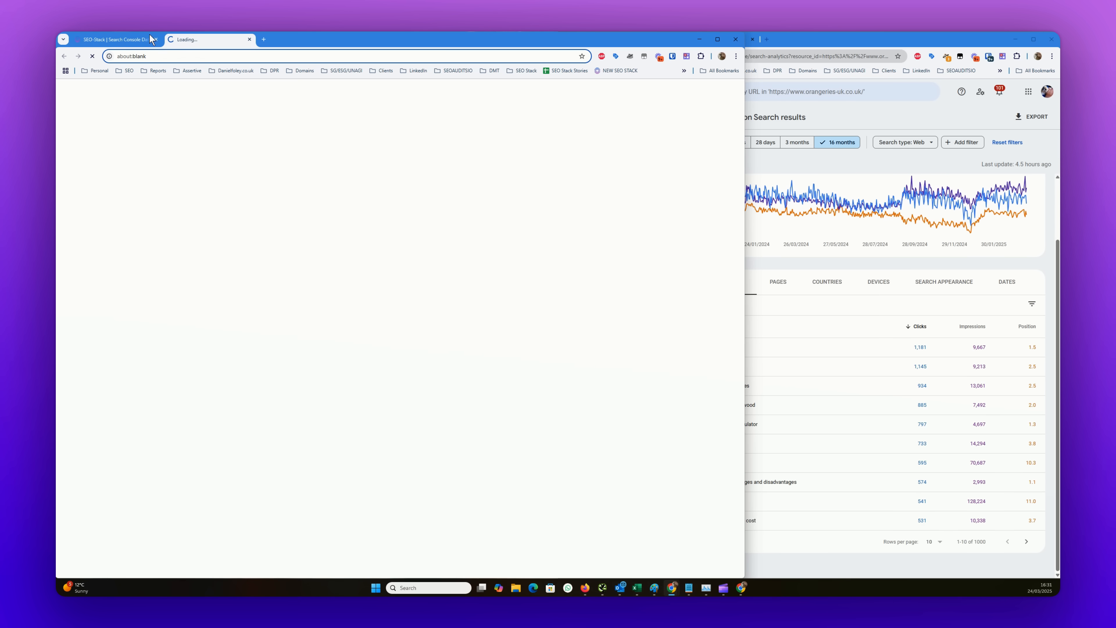
- Return to SEO-Stack and clear the last click date filter on the pages table
click(96, 39)
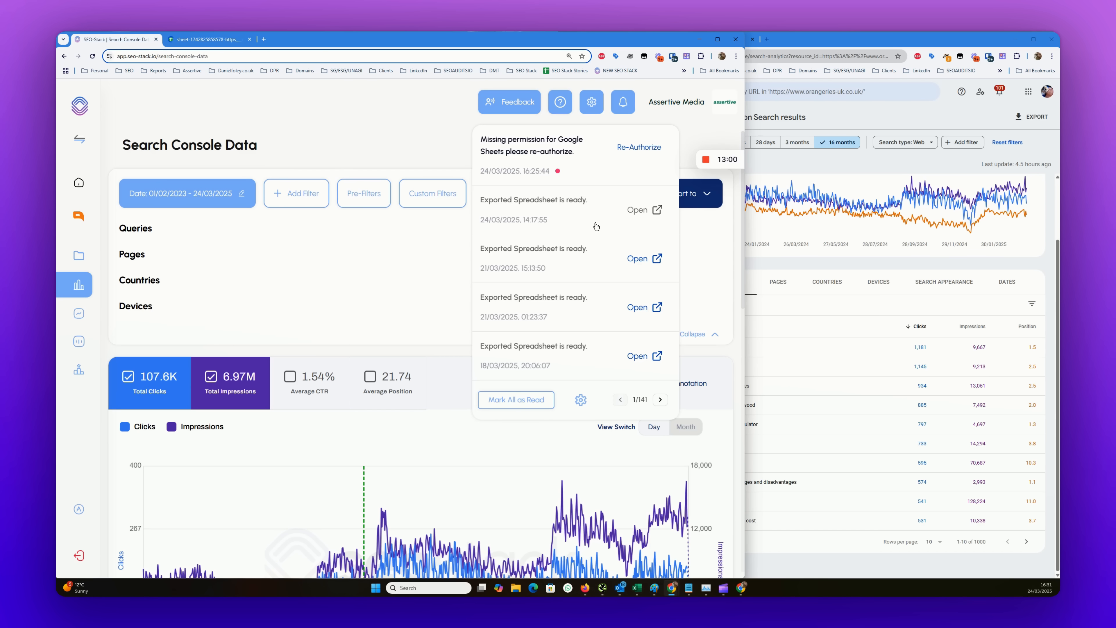
click(315, 280)
scroll(507, 308, down, 12)
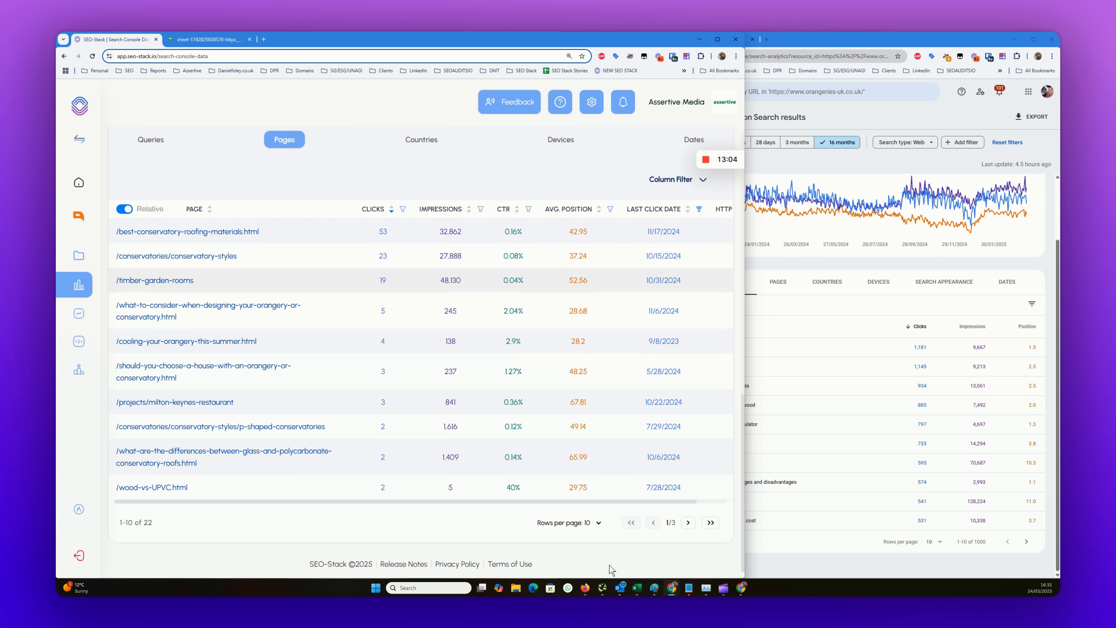
scroll(694, 492, right, 1)
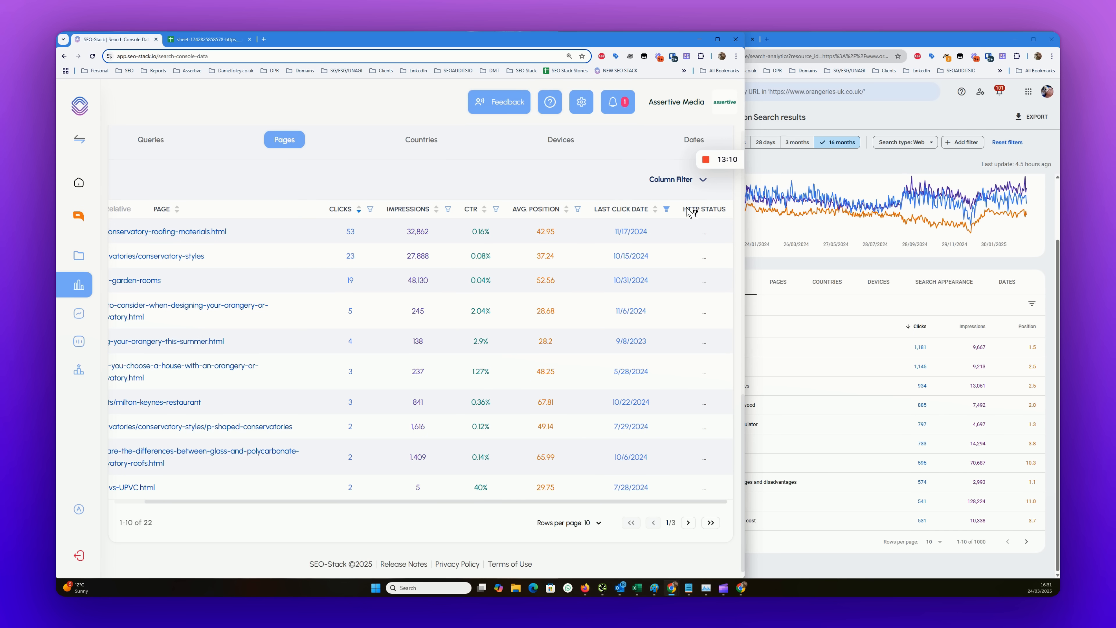
click(666, 209)
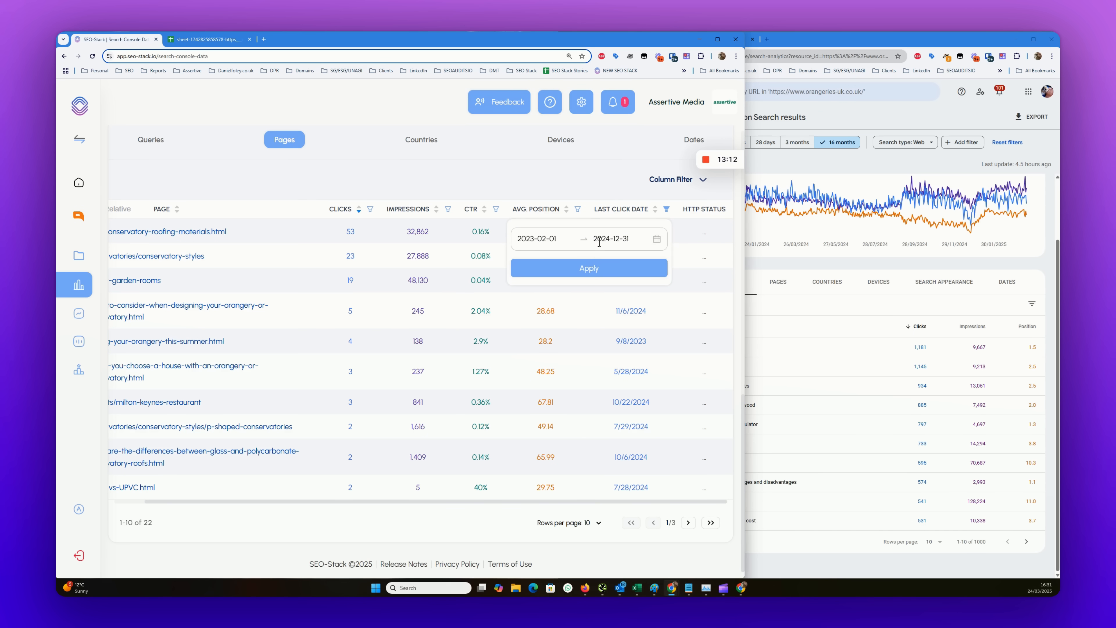
click(657, 239)
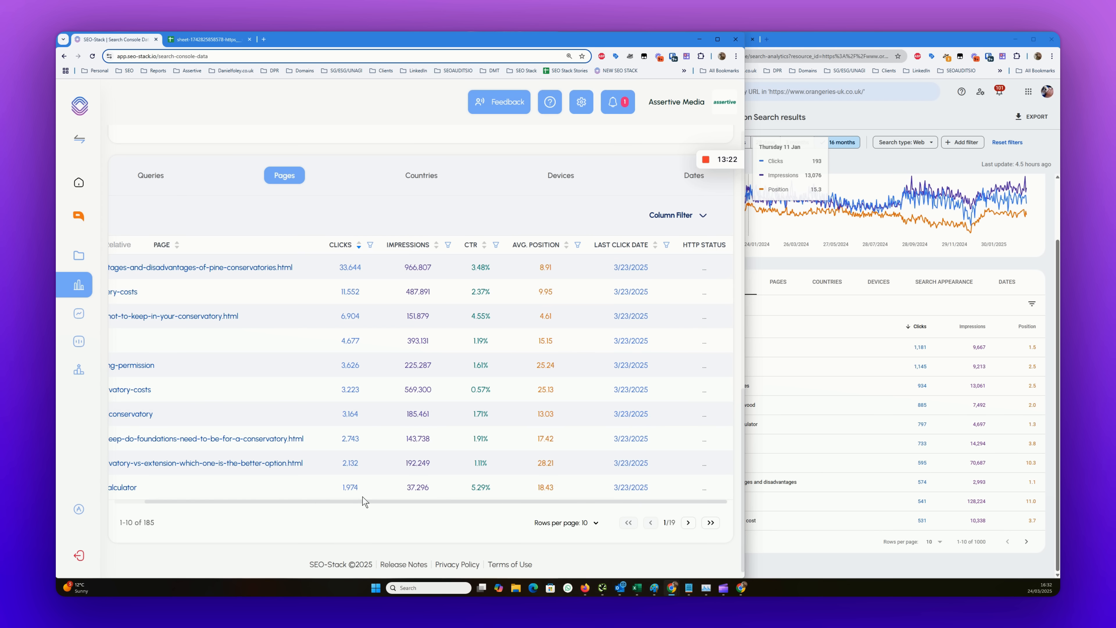
- Review the unfiltered pages alongside the chart and switch the SEO-Stack table back to queries
drag(362, 501, 518, 488)
scroll(369, 176, up, 10)
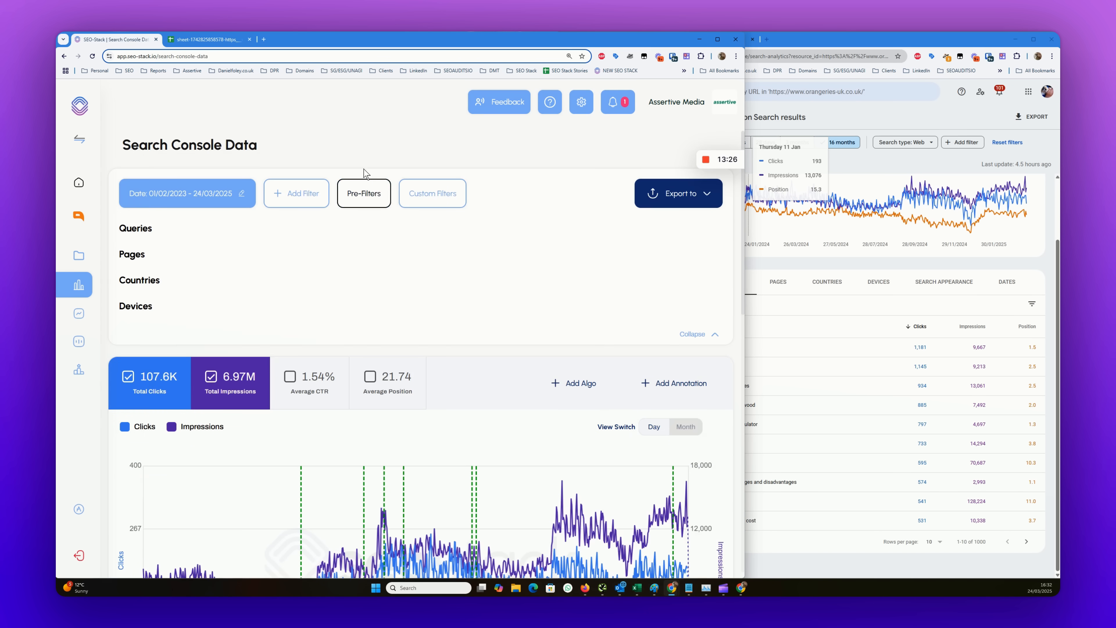
scroll(318, 158, down, 5)
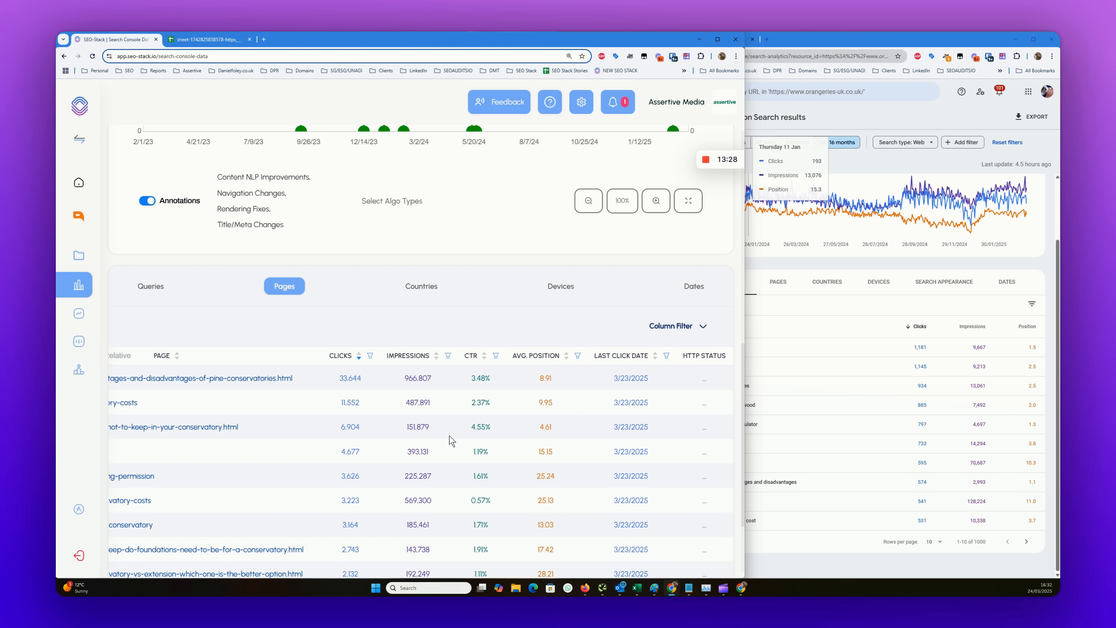
scroll(451, 440, down, 3)
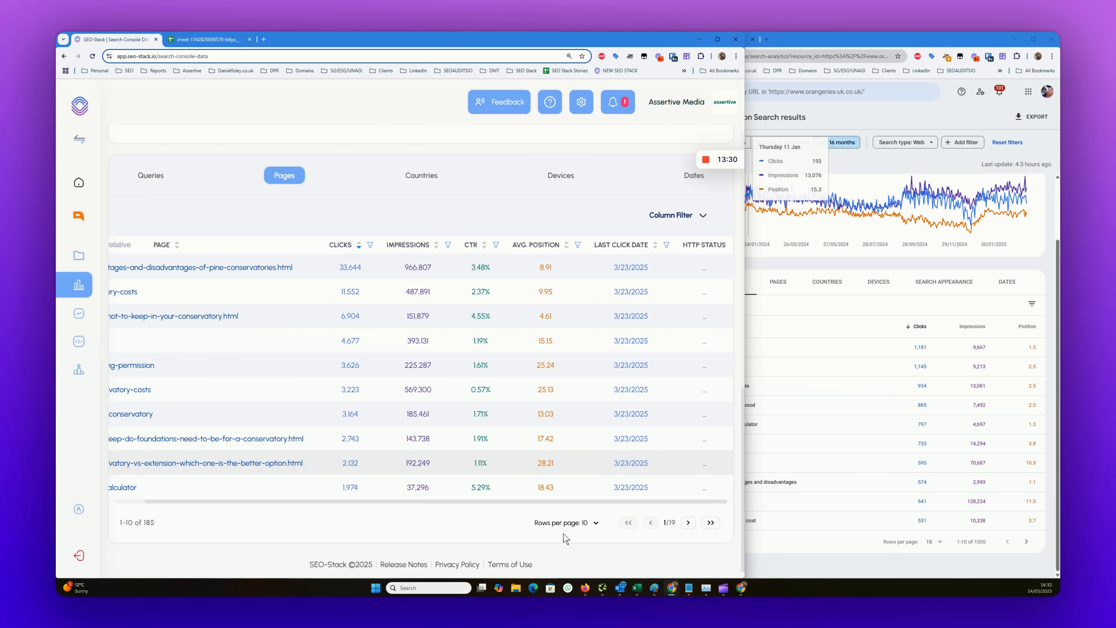
scroll(215, 506, left, 2)
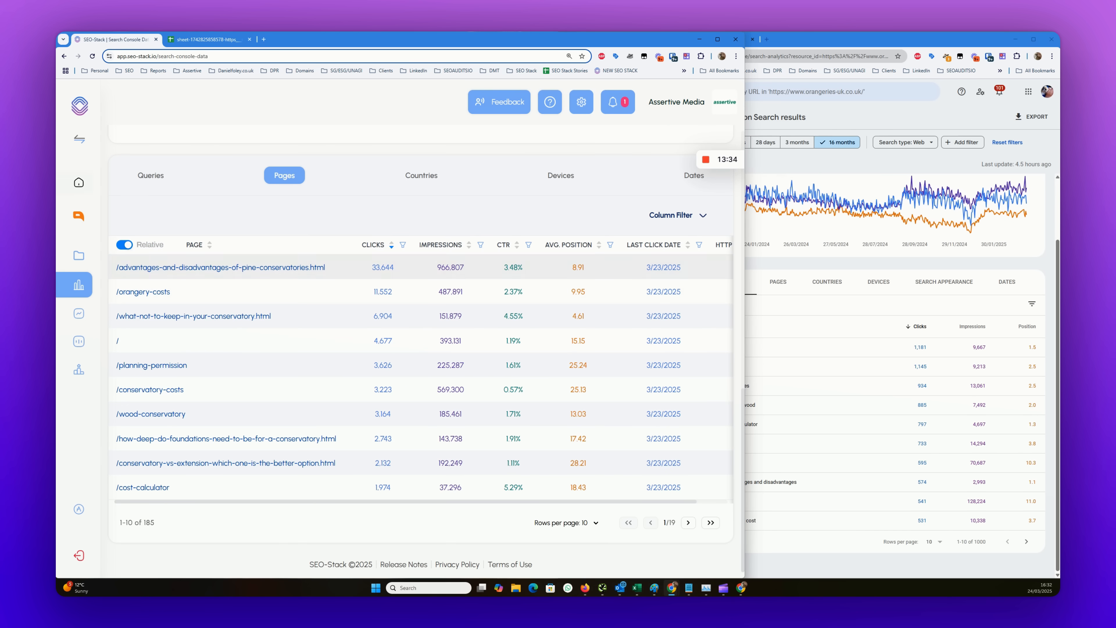
click(151, 176)
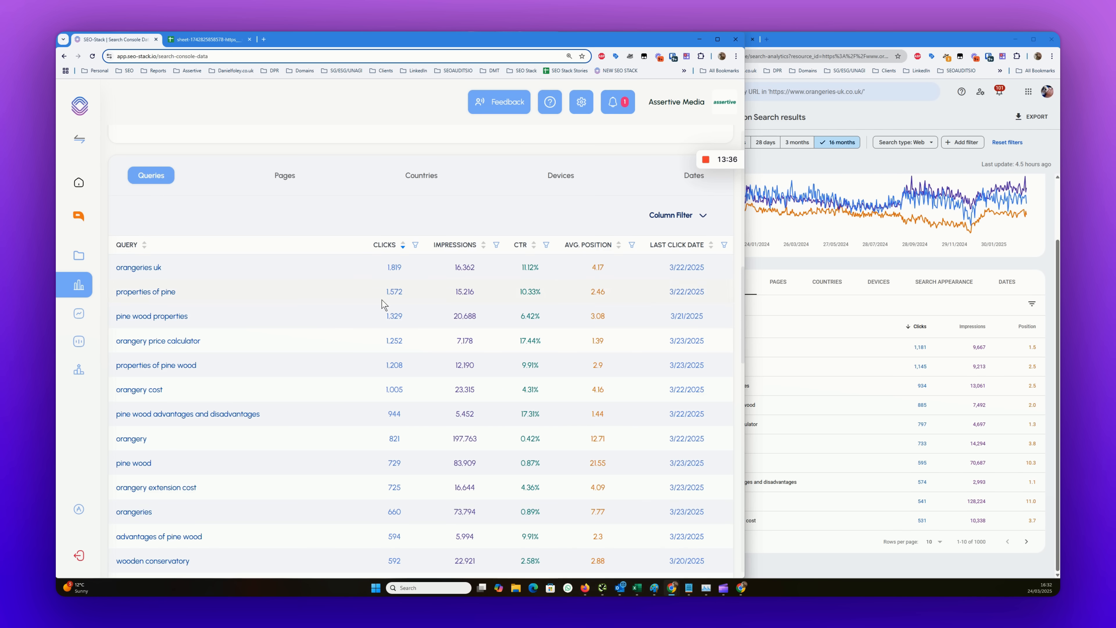
scroll(592, 332, up, 8)
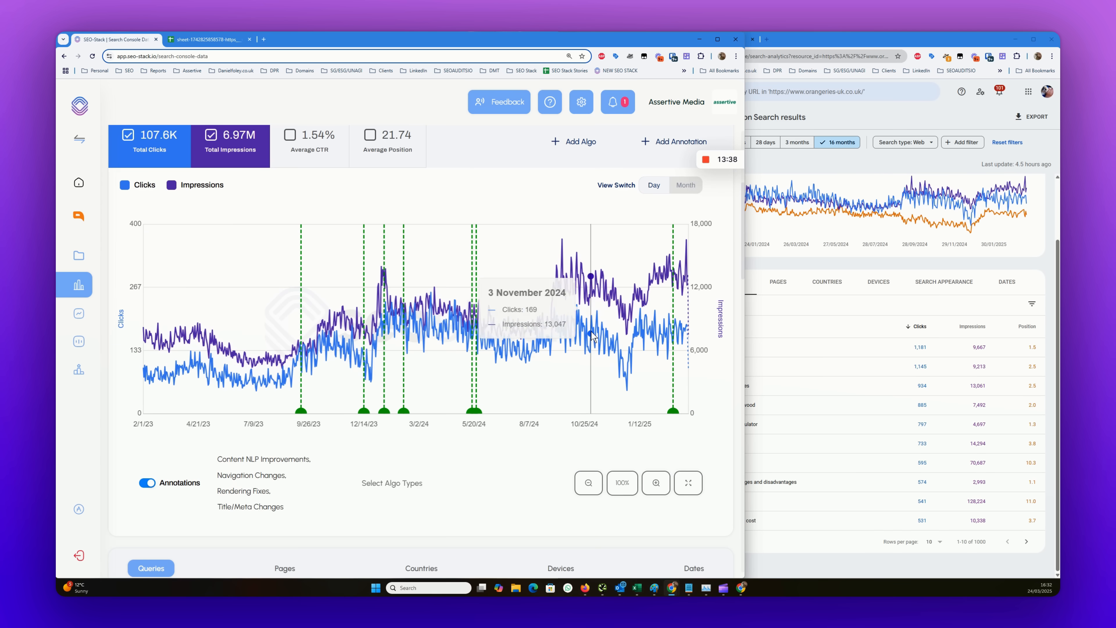
scroll(591, 332, up, 5)
scroll(593, 165, down, 3)
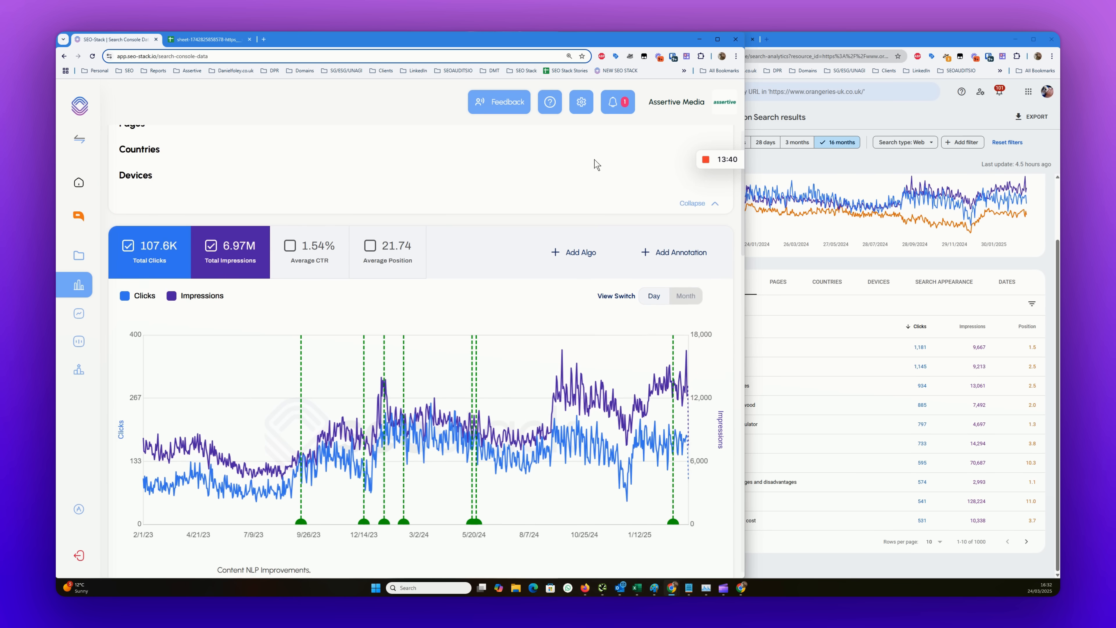
- Check the earliest date on Google Search Console's 16-month chart and switch SEO-Stack's date range to Custom
click(762, 181)
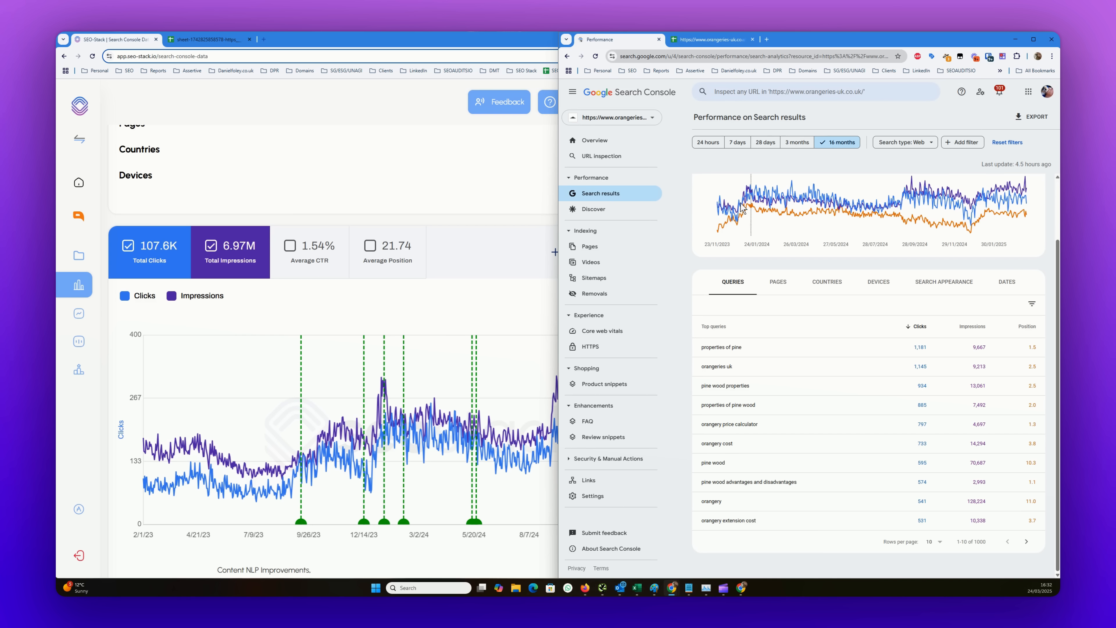
mouse_move(715, 210)
click(237, 216)
scroll(236, 212, up, 3)
click(214, 189)
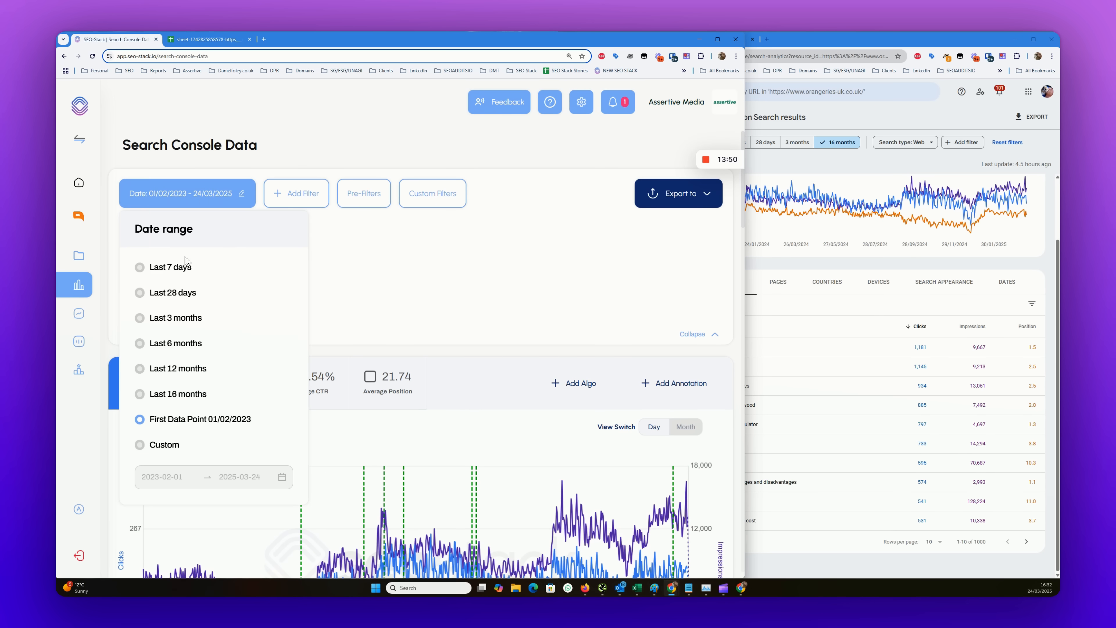
click(162, 446)
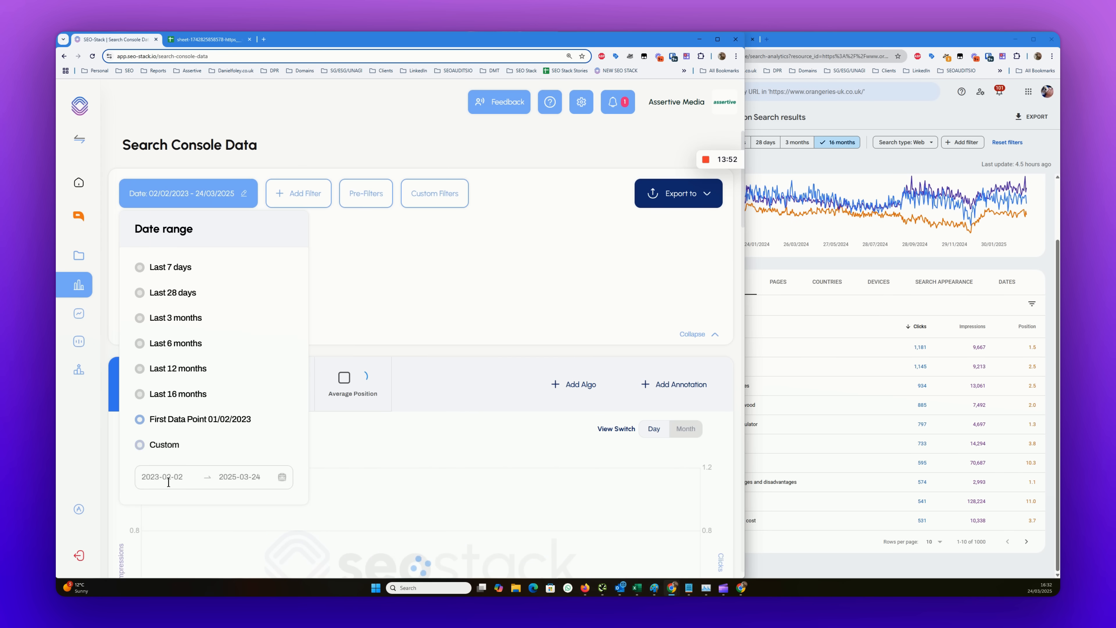
- Set the end date of SEO-Stack's custom date range to 2023-11-23
click(249, 476)
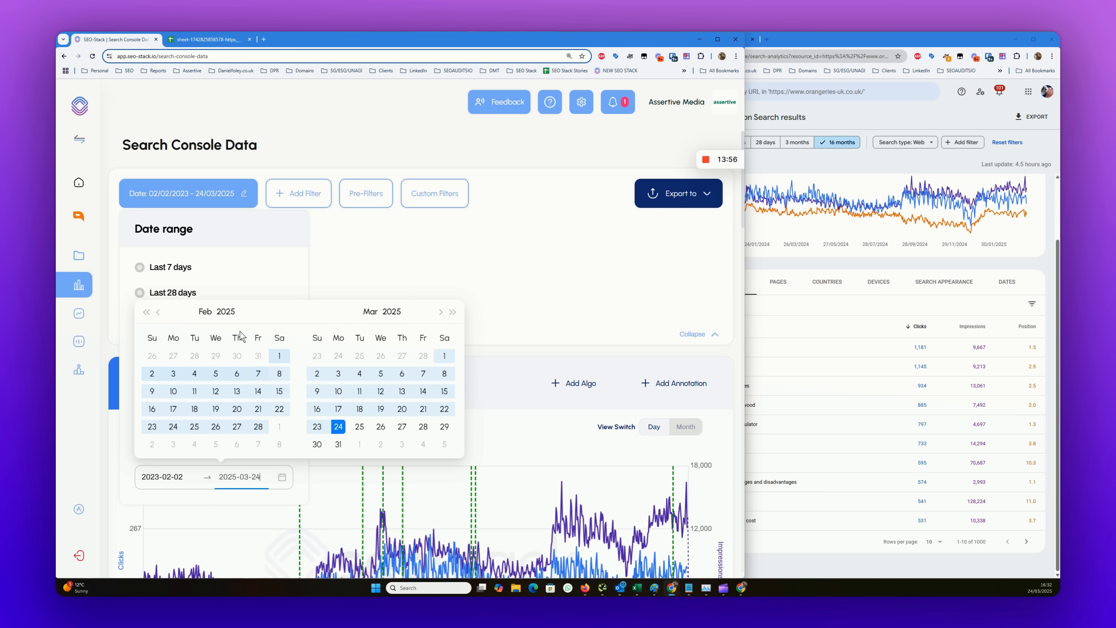
click(158, 311)
click(158, 311)
click(158, 312)
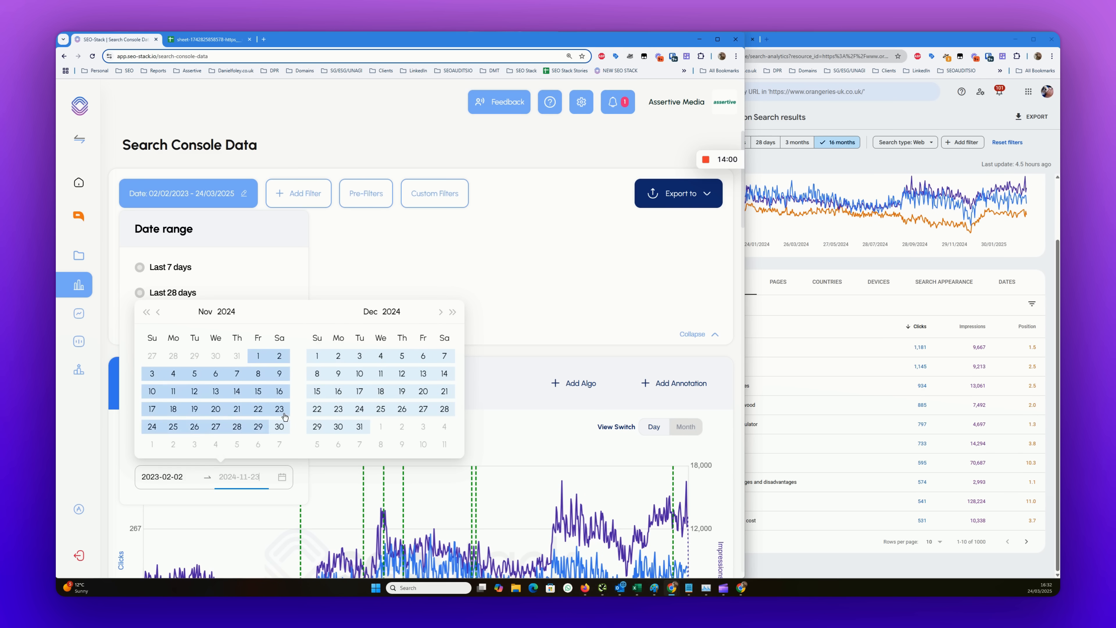
double_click(158, 311)
triple_click(158, 311)
triple_click(158, 312)
click(158, 311)
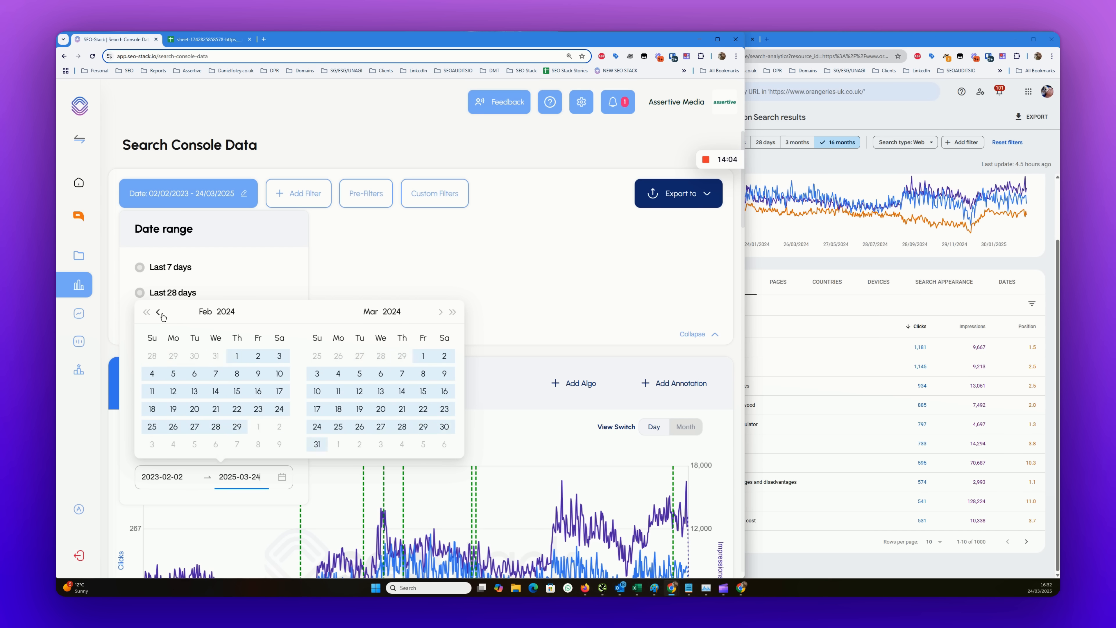
double_click(158, 311)
click(159, 312)
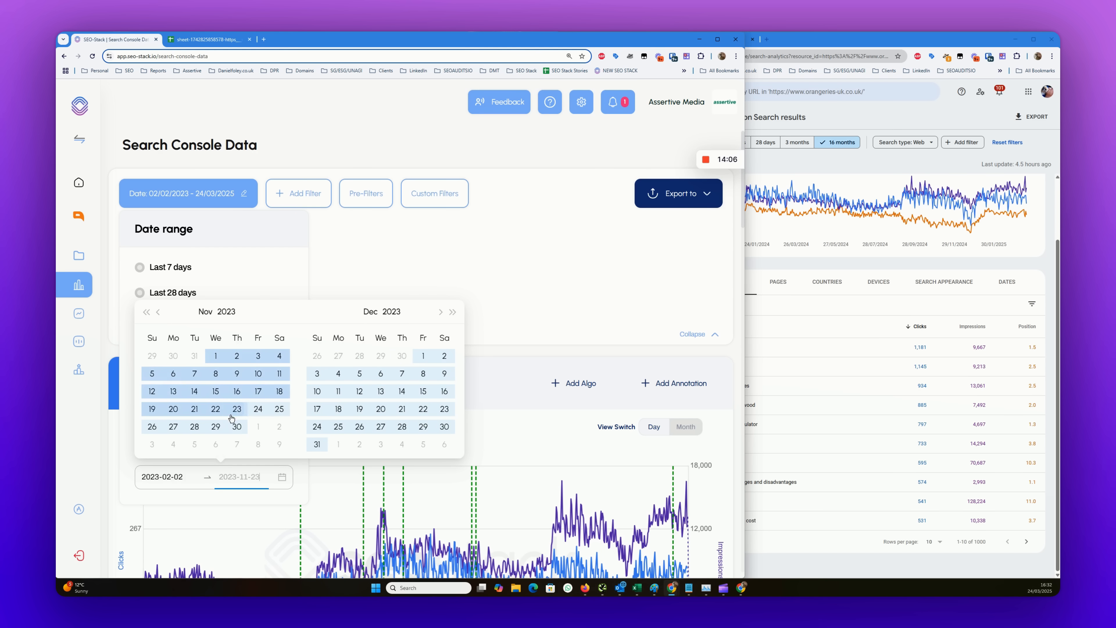
click(237, 409)
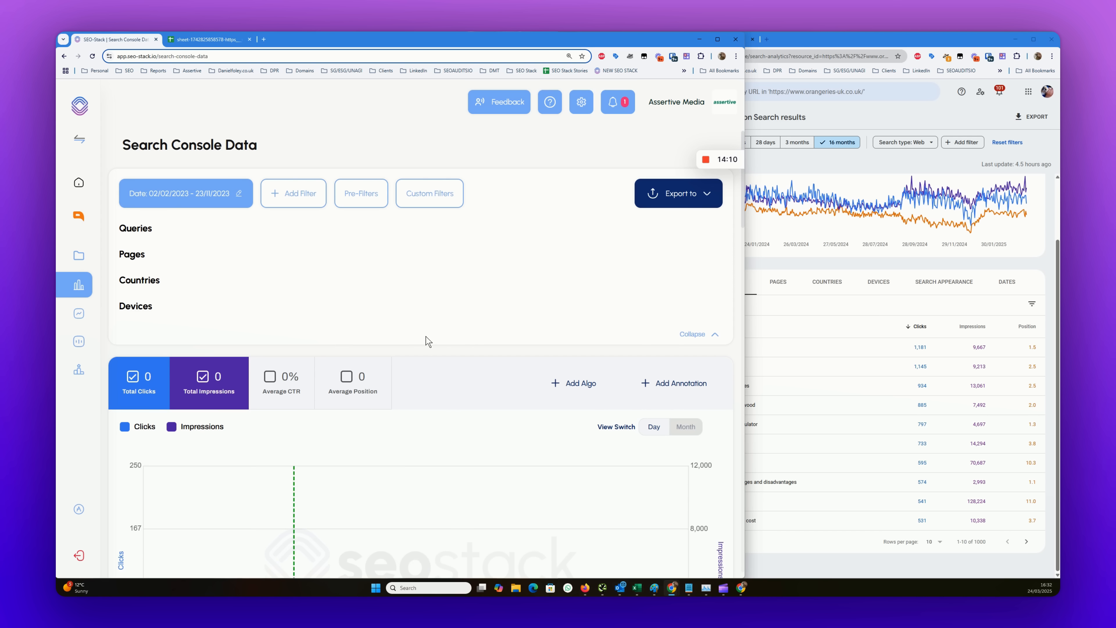
- Examine the SEO-Stack chart and query rows for the period that precedes Google Search Console's 16-month data
scroll(449, 299, down, 3)
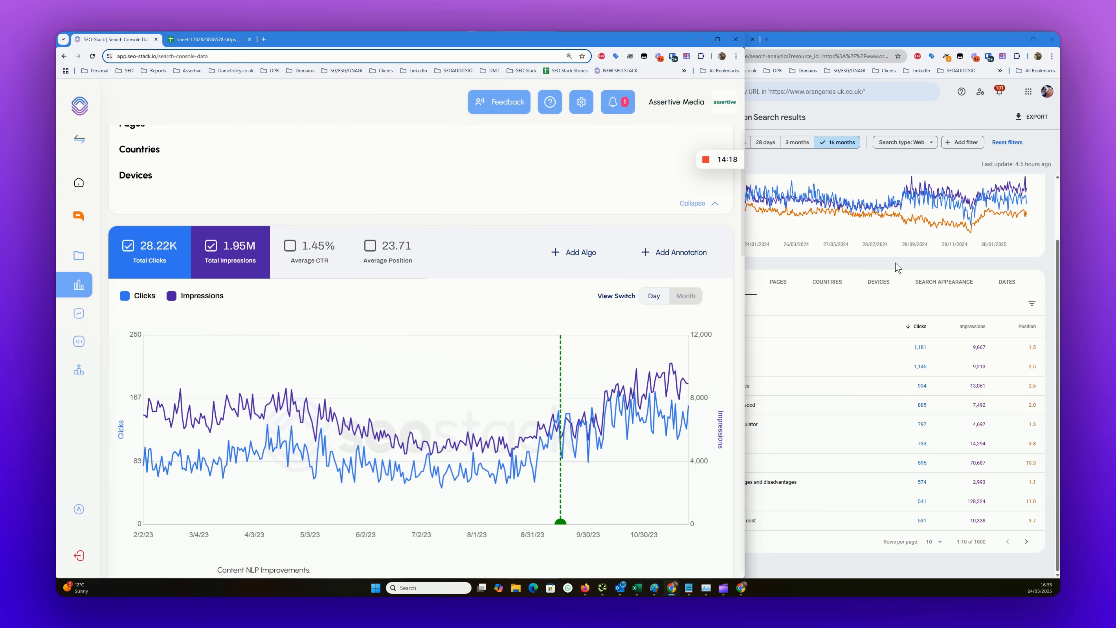
click(835, 184)
click(459, 166)
scroll(495, 219, down, 10)
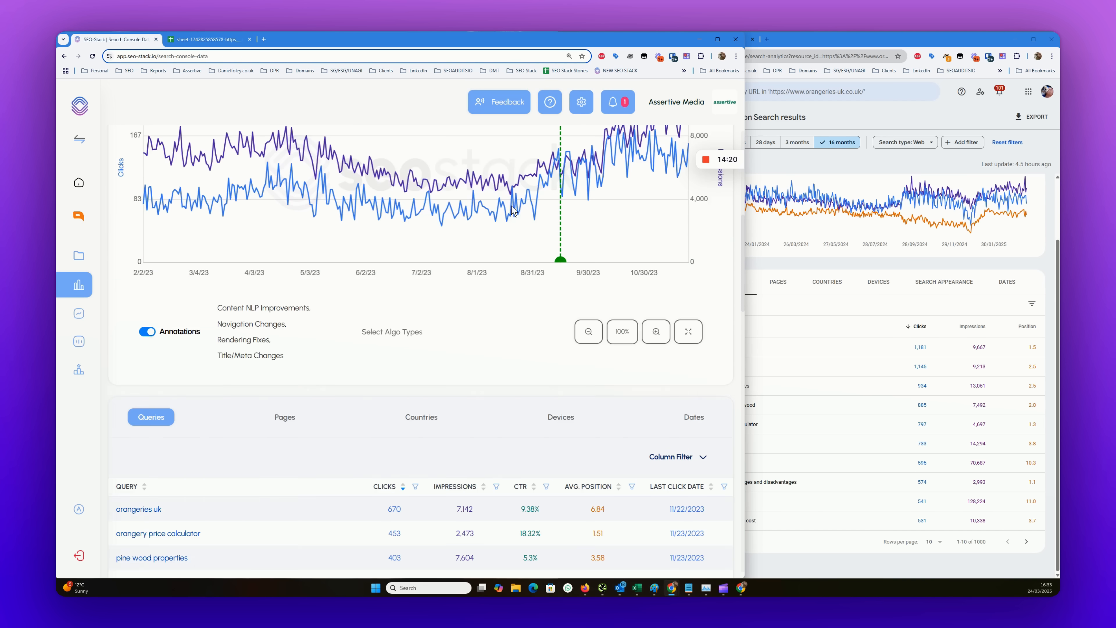
scroll(392, 343, down, 20)
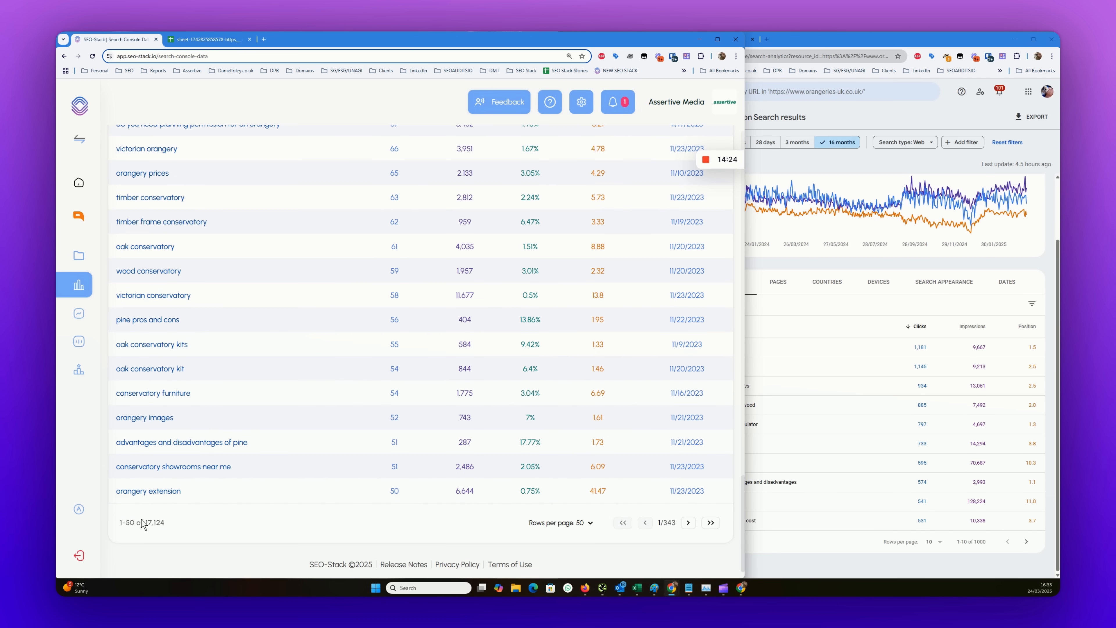
scroll(197, 528, up, 20)
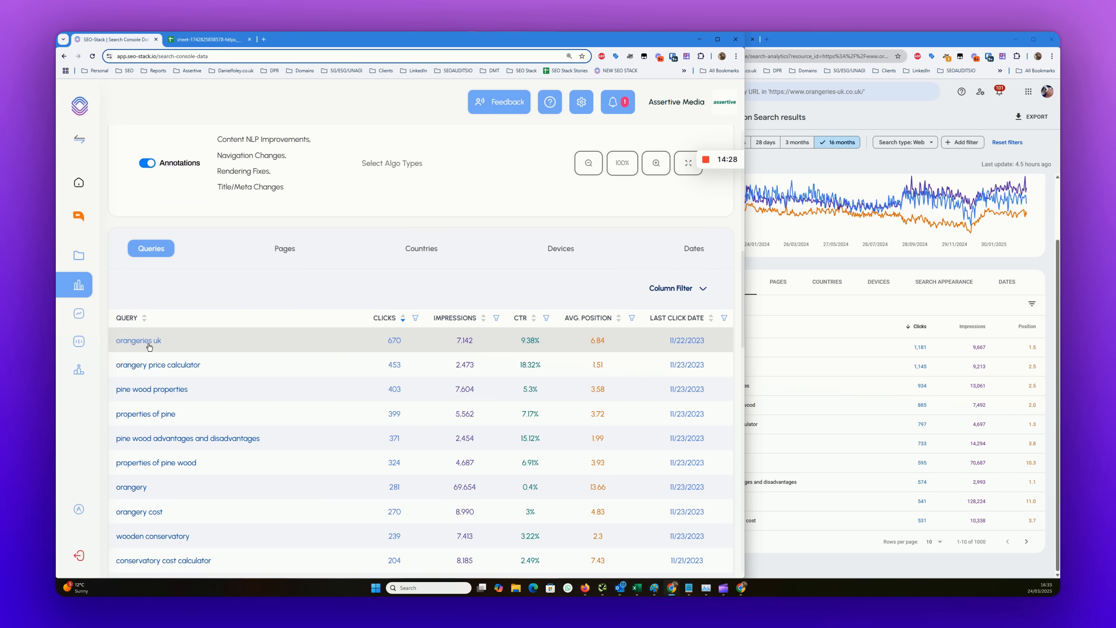
- Switch the table to pages and filter the report to /advantages-and-disadvantages-of-pine-conservatories.html
click(280, 253)
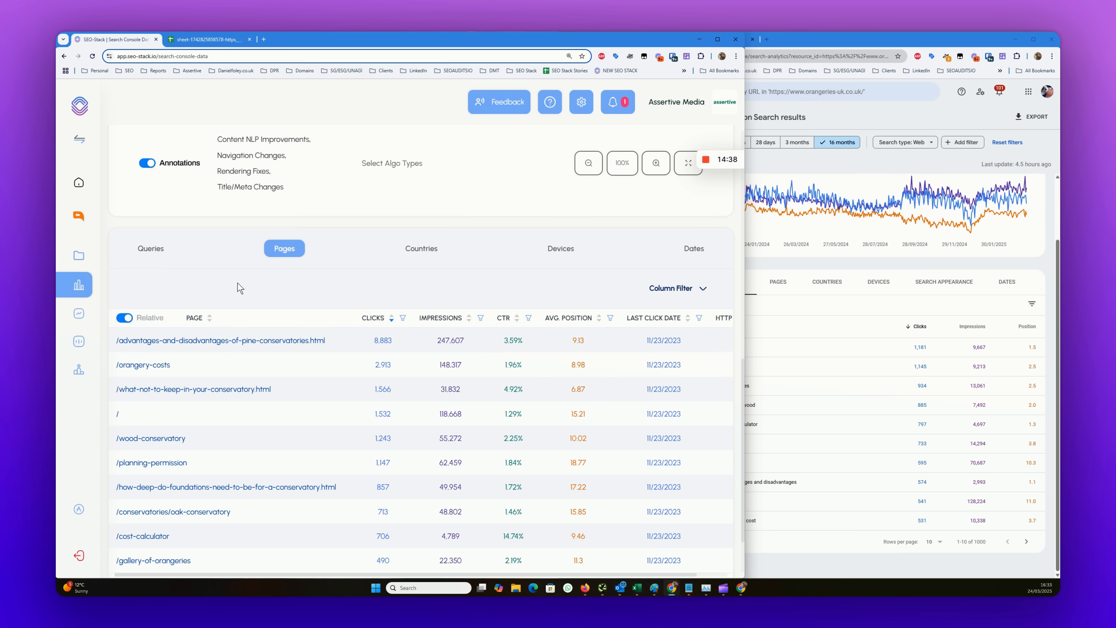
click(295, 346)
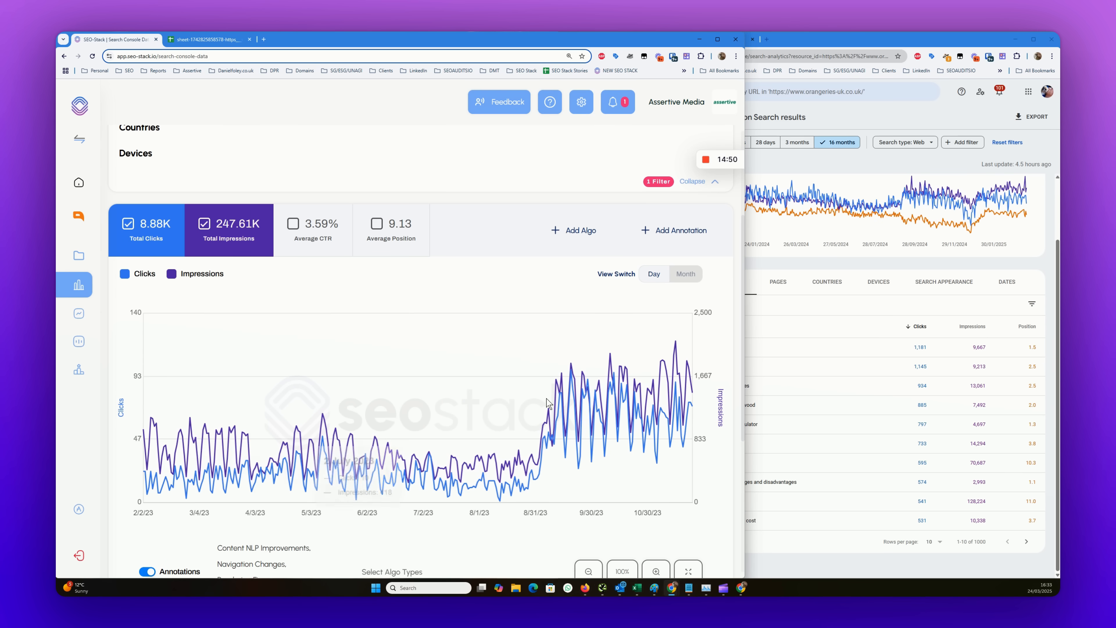
scroll(532, 378, down, 5)
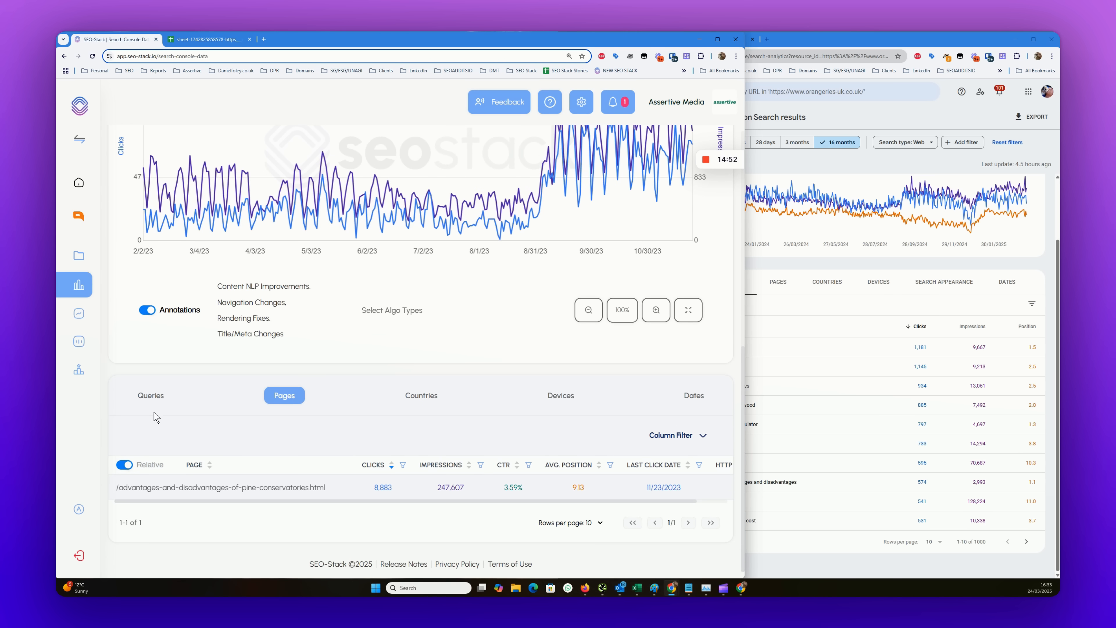
- Switch the table to queries and review the filtered page's queries, clicks and impressions chart, and active filter
click(156, 403)
scroll(288, 282, down, 3)
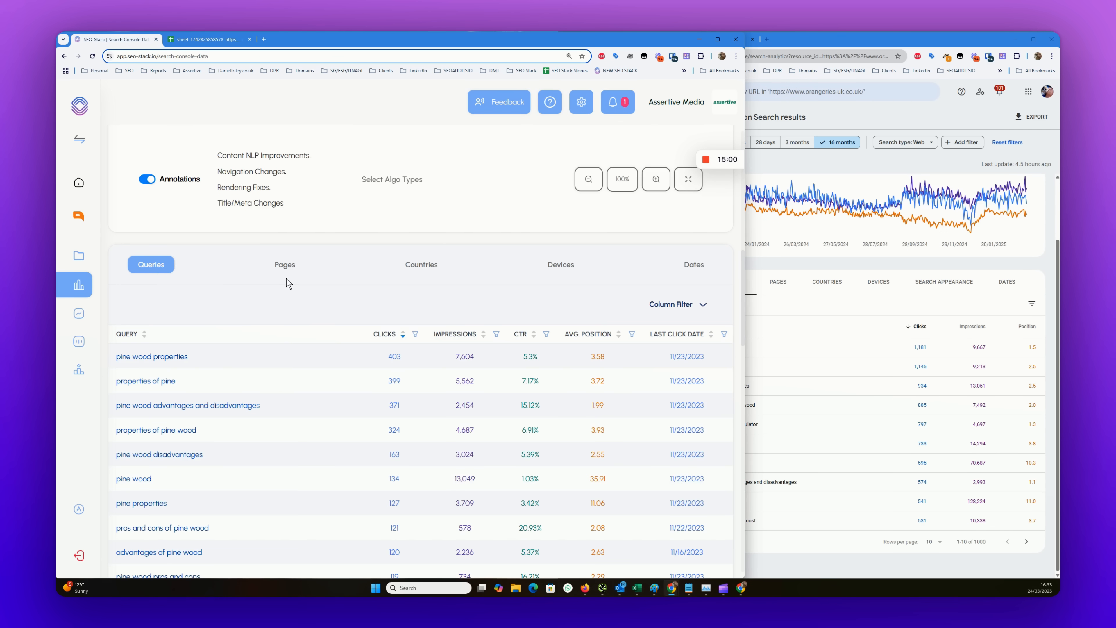
scroll(227, 436, down, 13)
scroll(182, 231, up, 10)
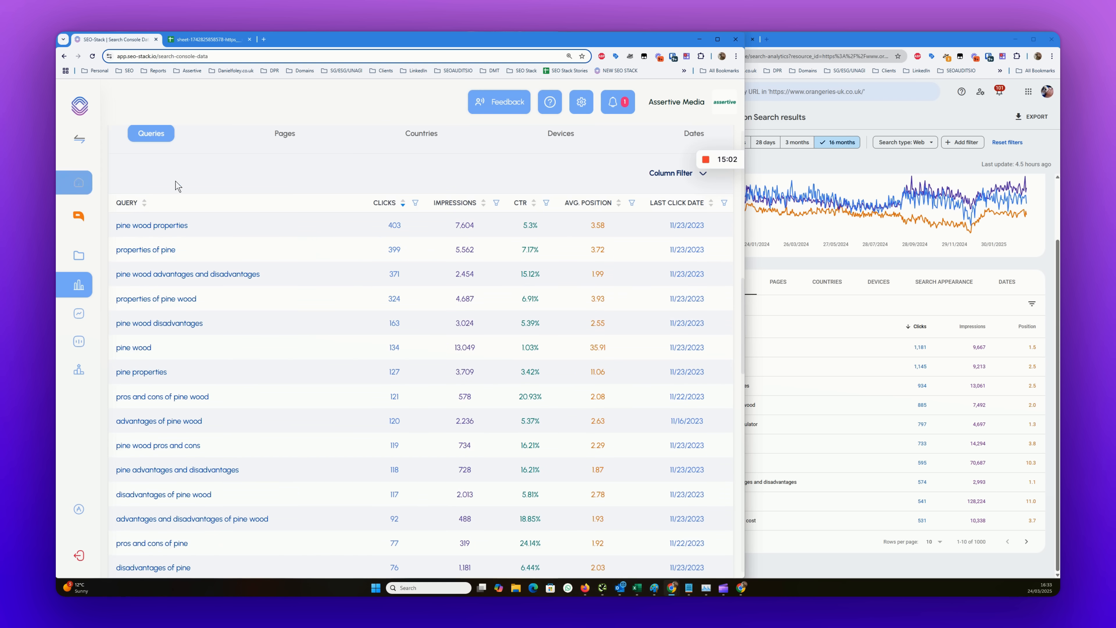
scroll(152, 287, down, 15)
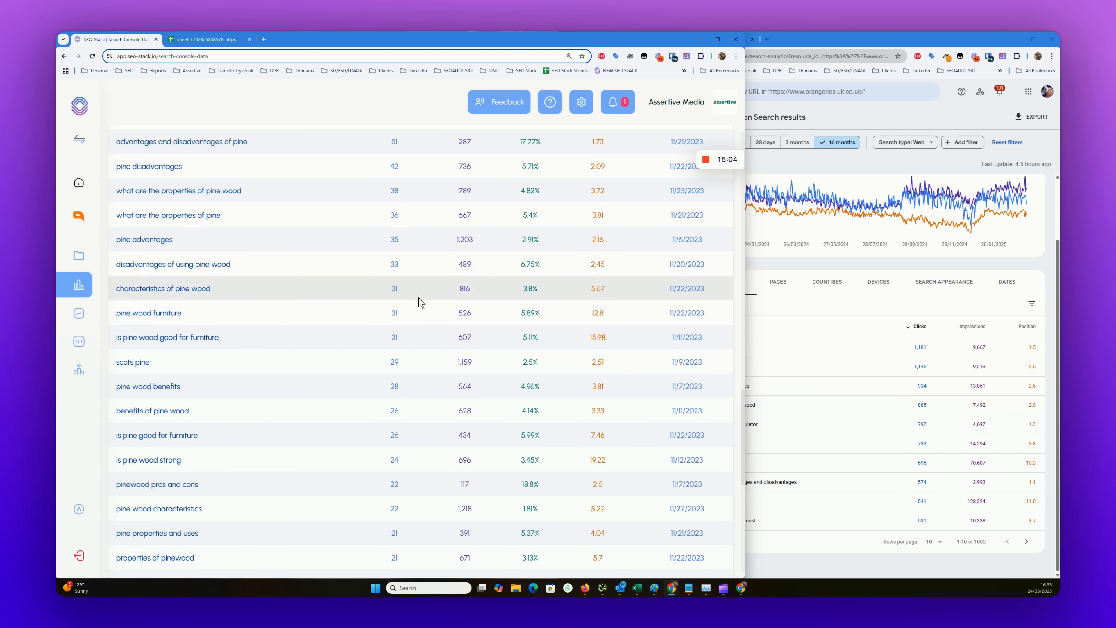
scroll(435, 308, down, 5)
scroll(456, 312, up, 20)
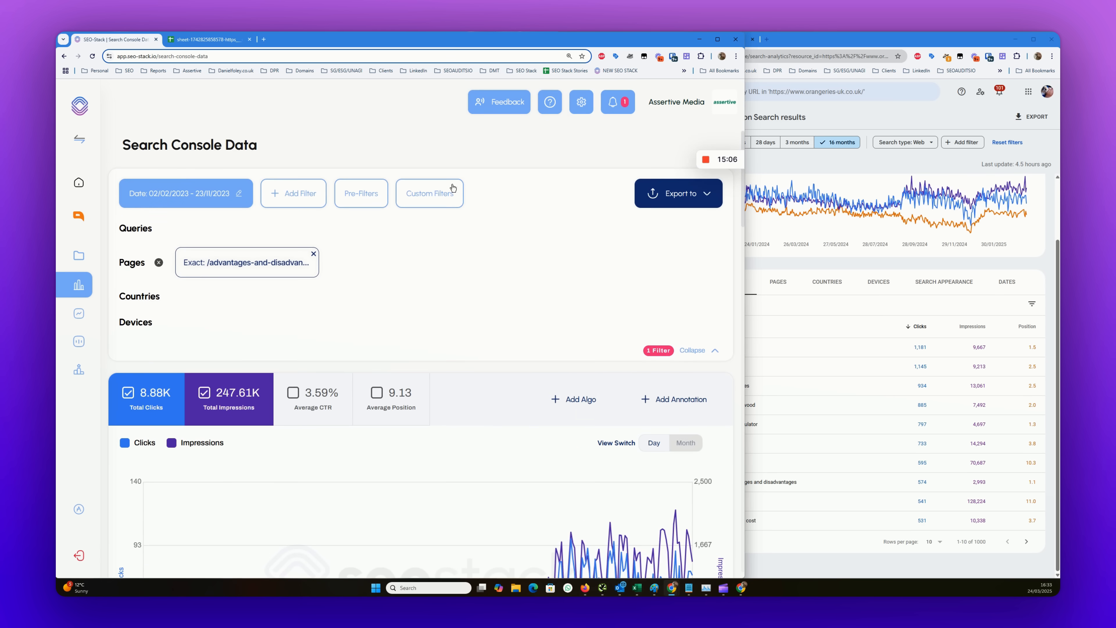
scroll(443, 211, down, 3)
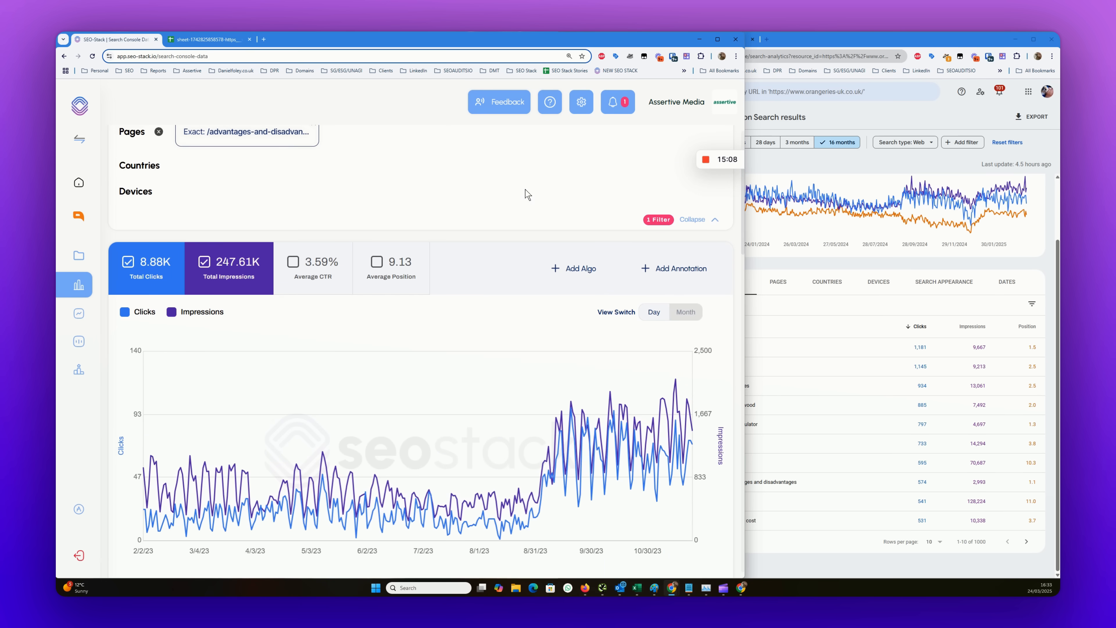
scroll(527, 194, down, 3)
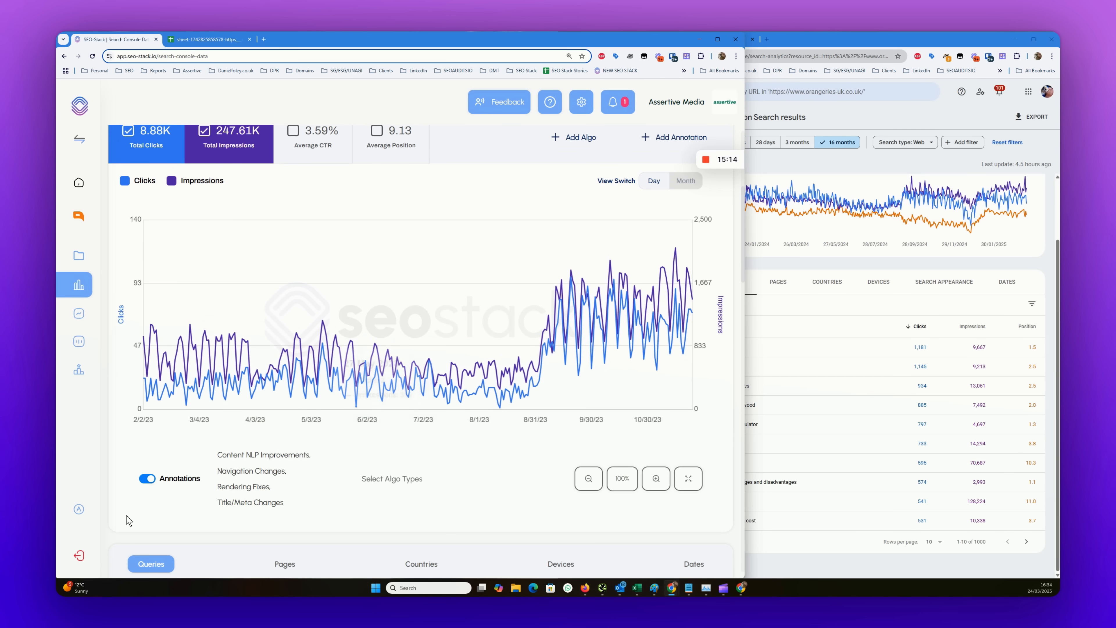
scroll(441, 278, up, 3)
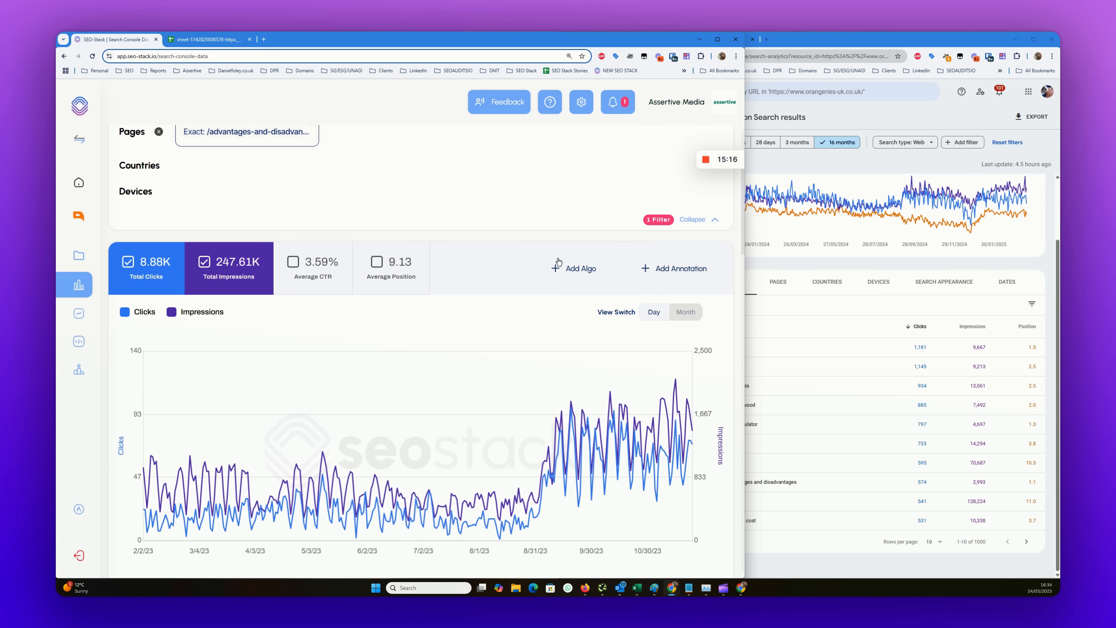
scroll(259, 227, up, 3)
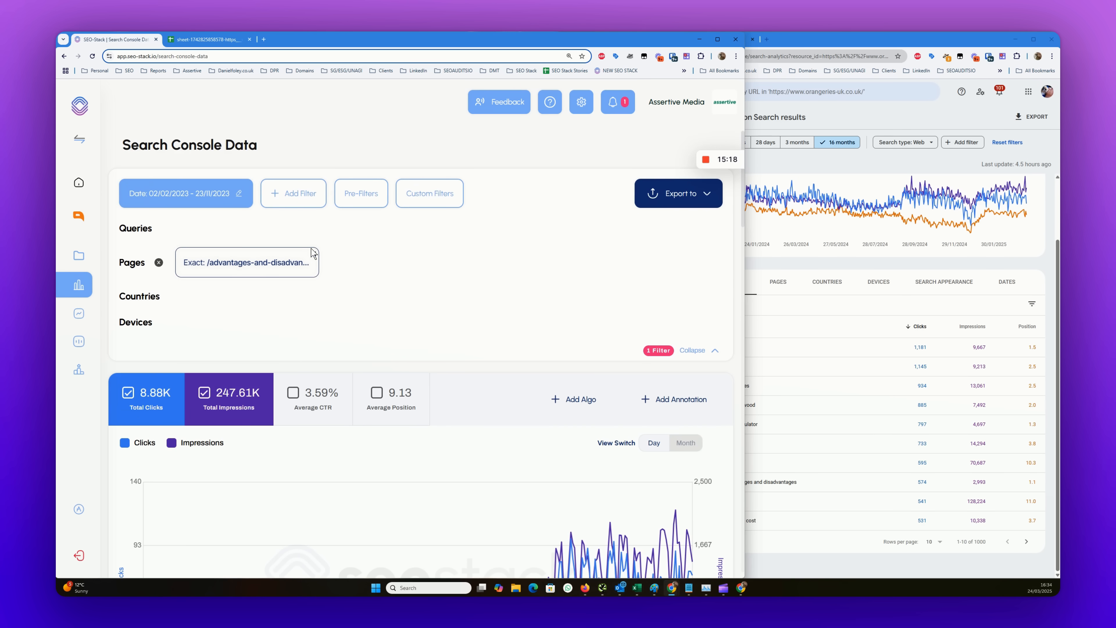
- Remove the exact page filter from the SEO-Stack Search Console Data report
click(313, 255)
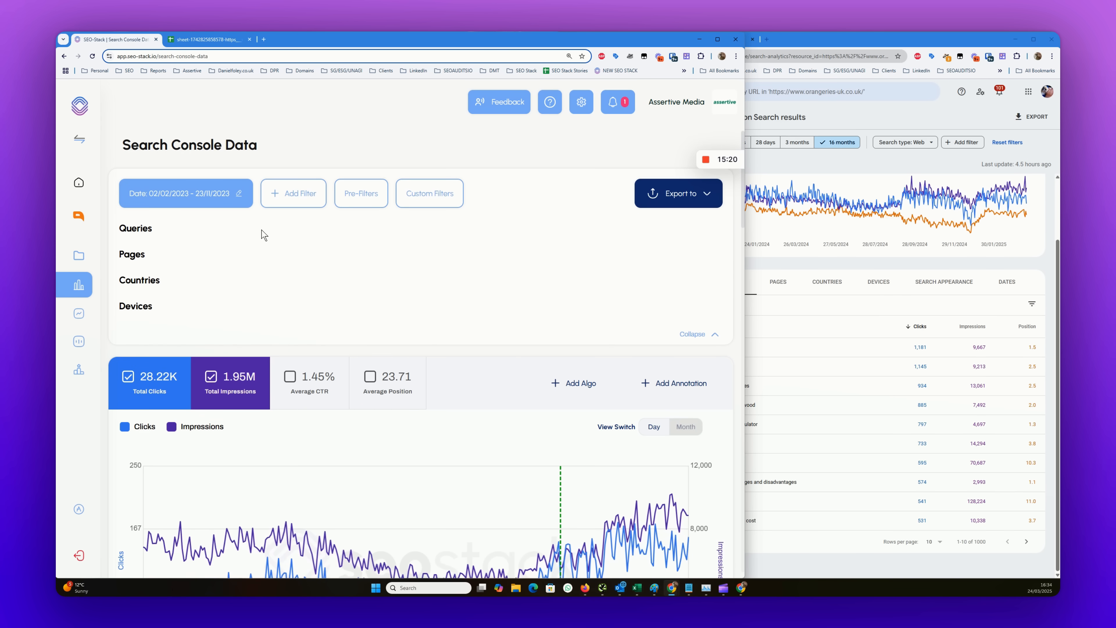
scroll(259, 233, down, 3)
scroll(256, 229, down, 3)
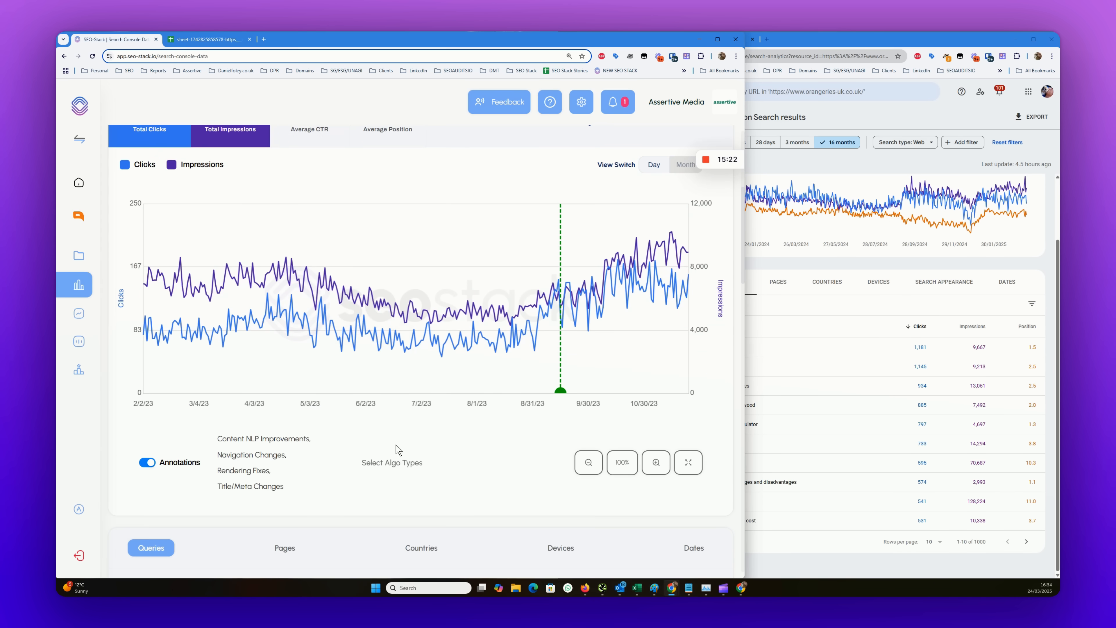
- Overlay the Core, Review, Helpful Content, Link Spam and AI Overview Rollout algorithm updates on the chart
click(401, 462)
scroll(395, 462, down, 3)
click(366, 399)
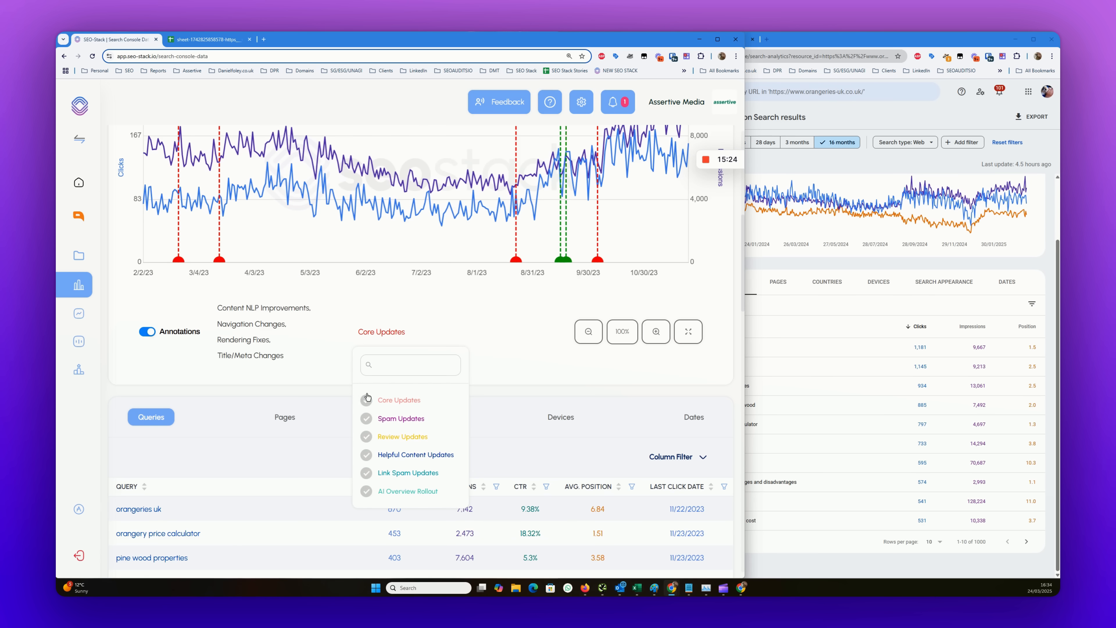
click(365, 436)
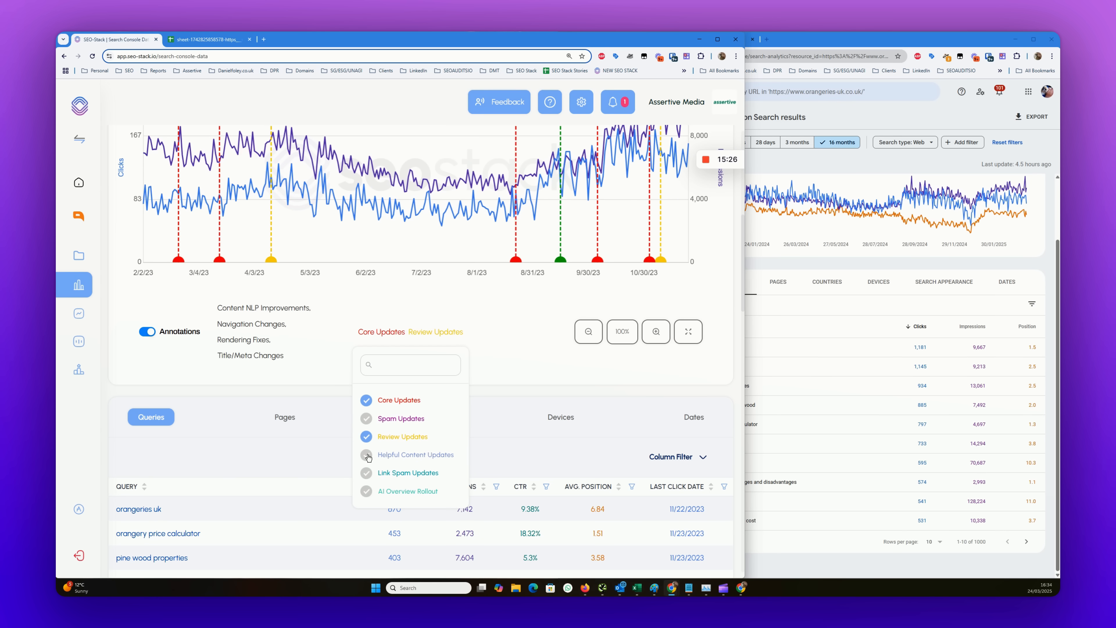
click(366, 455)
click(367, 481)
click(366, 506)
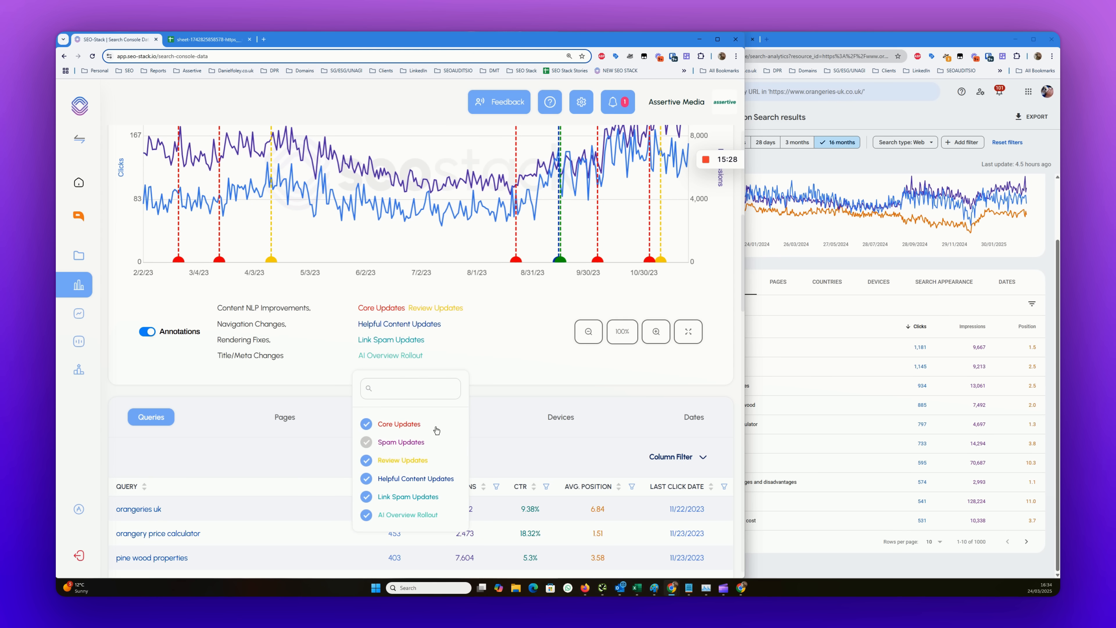
- Open the October 2023 core update marker on the chart, read its details, and close it without changes
scroll(547, 400, up, 3)
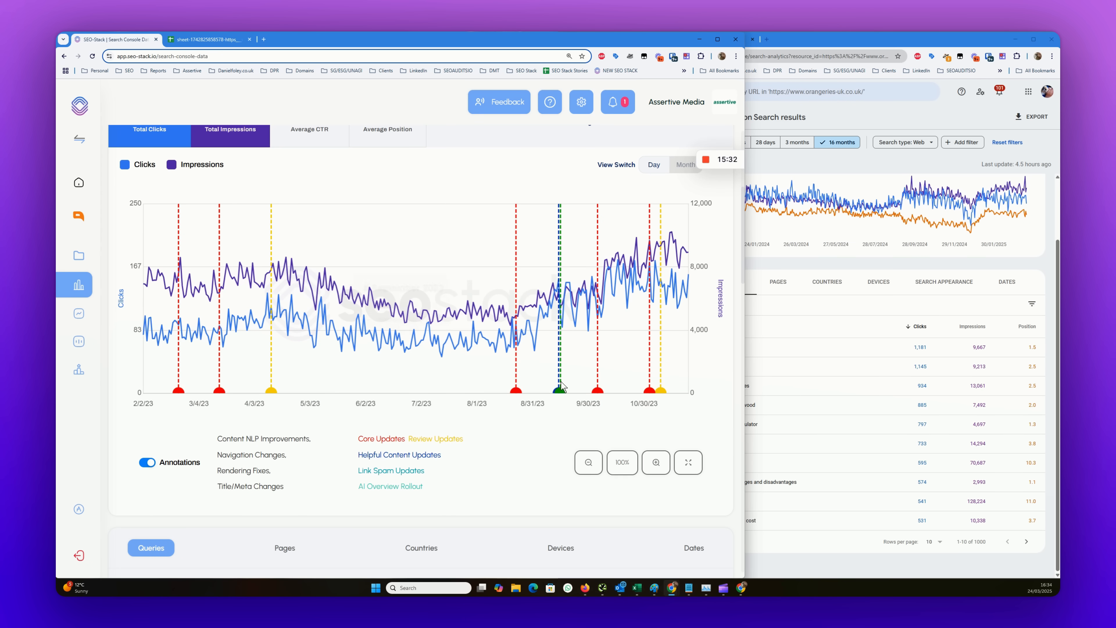
click(598, 390)
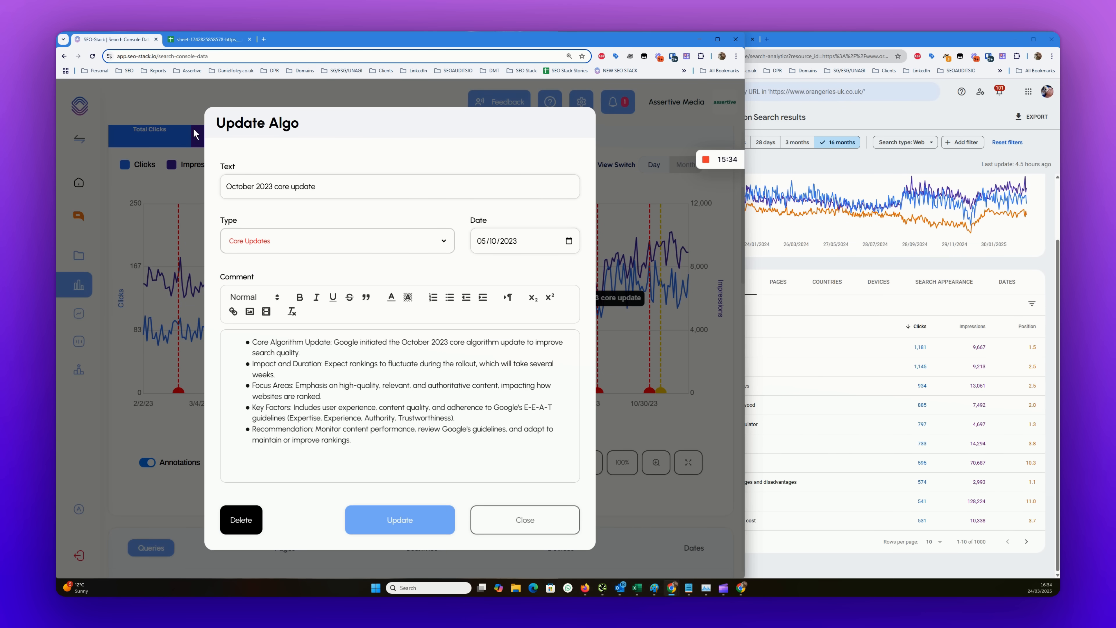
click(617, 343)
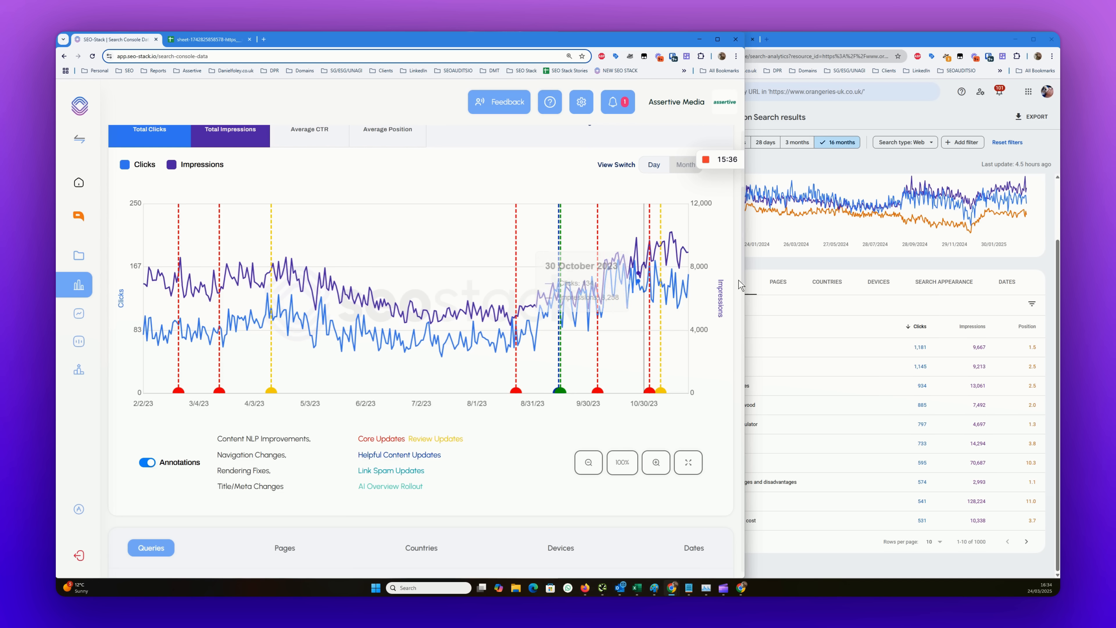
scroll(453, 173, up, 5)
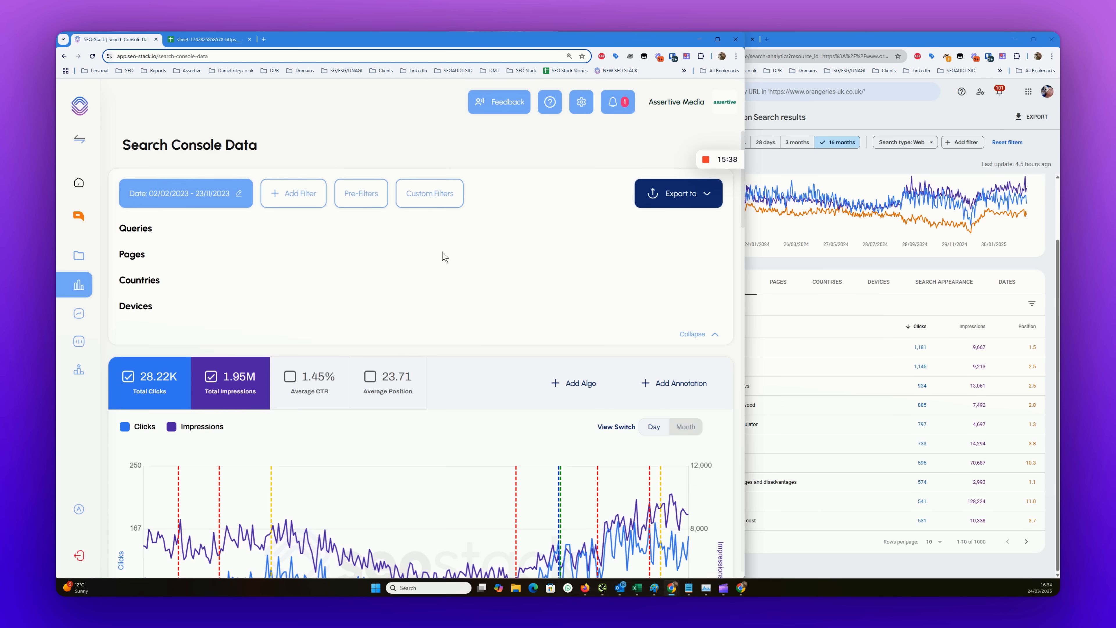
- Review the table's country breakdown of clicks and impressions, and return to the queries table
scroll(444, 257, down, 10)
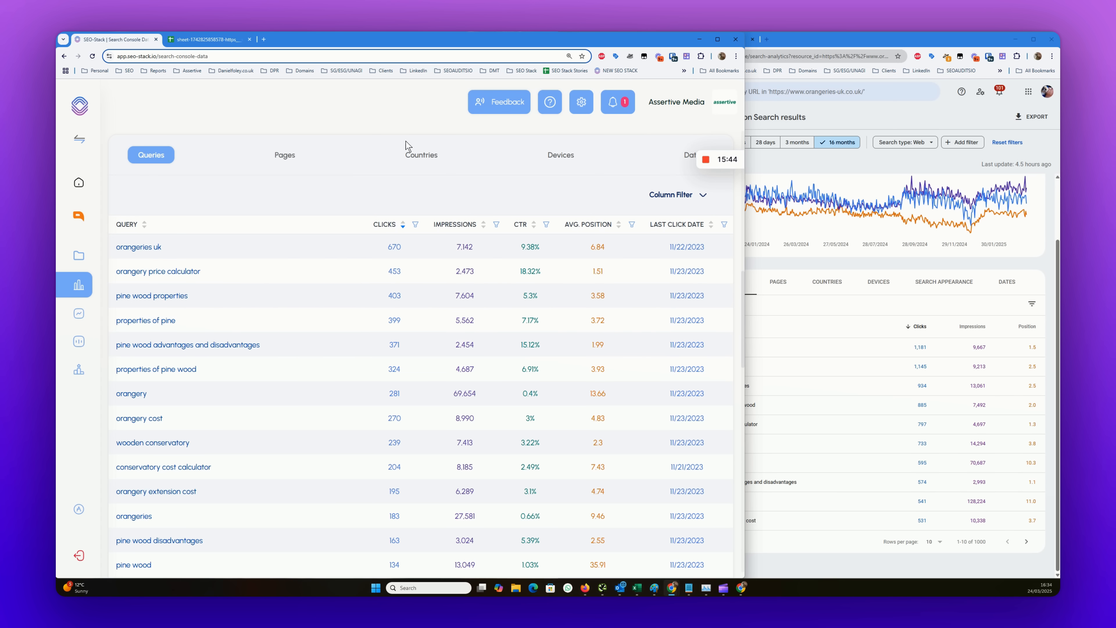
click(417, 155)
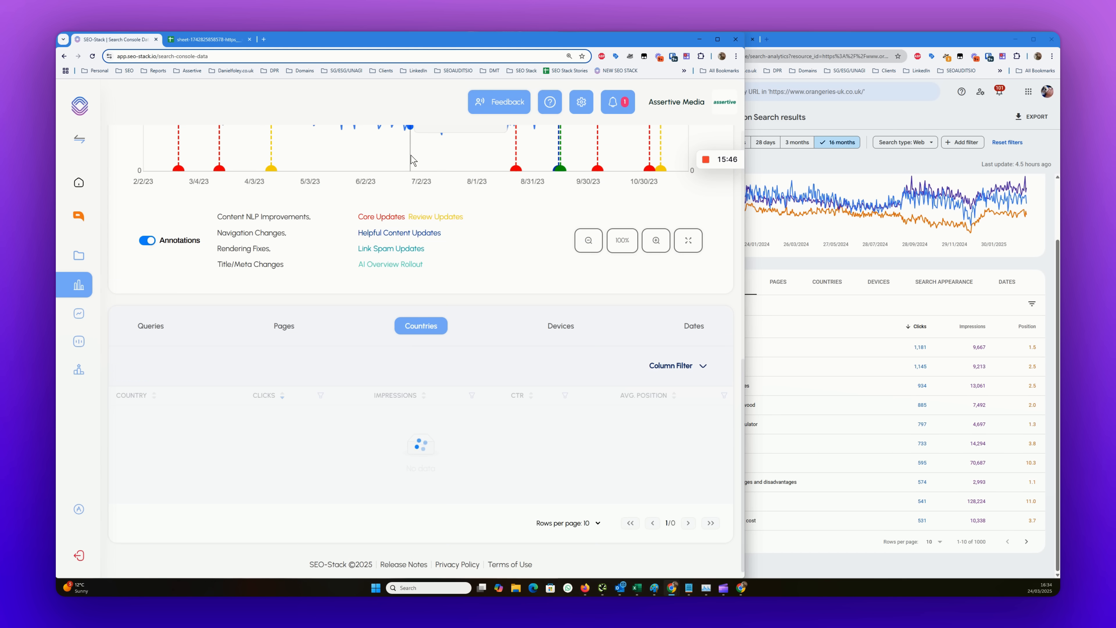
scroll(623, 145, down, 3)
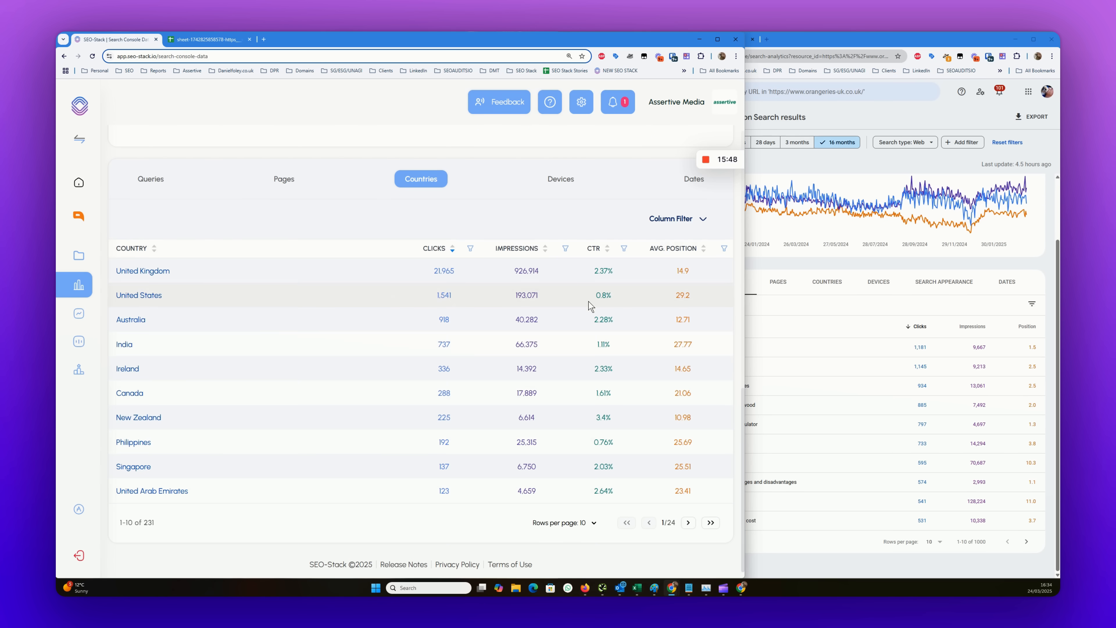
click(146, 186)
scroll(456, 326, up, 5)
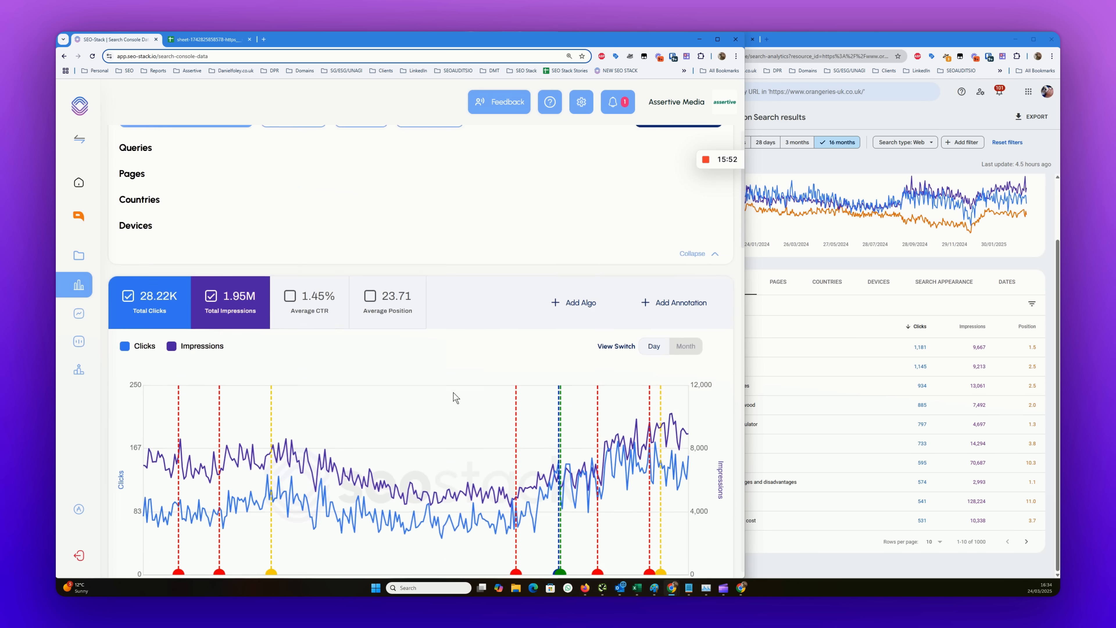
- Collapse the filter summary and deselect the Content NLP Improvements, Navigation Changes, Rendering Fixes and Title/Meta Changes annotation types
click(720, 336)
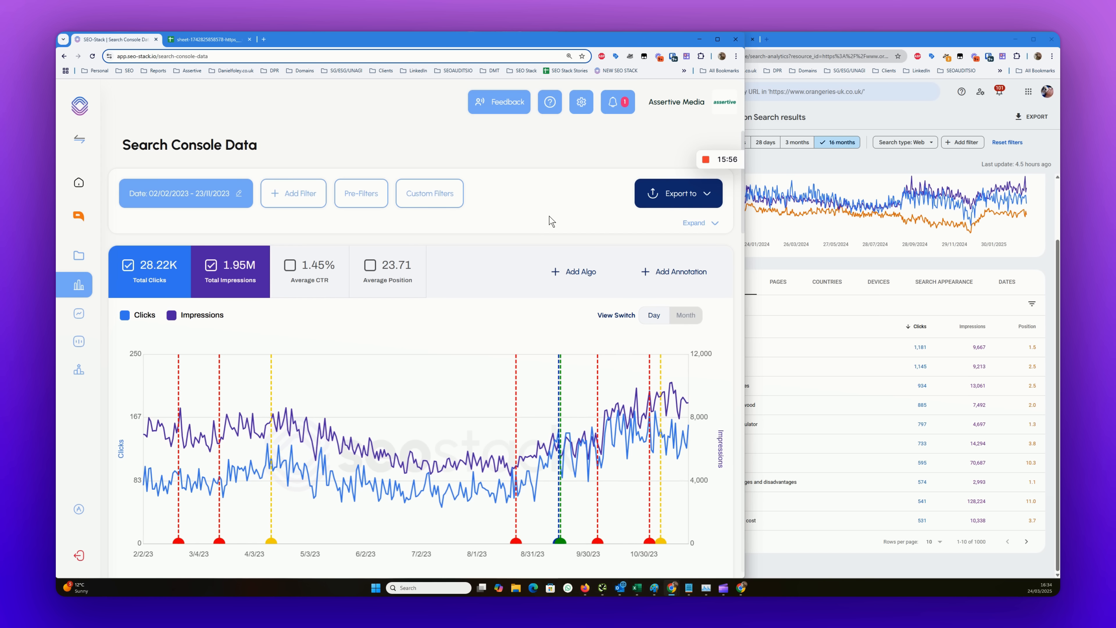
scroll(552, 220, down, 3)
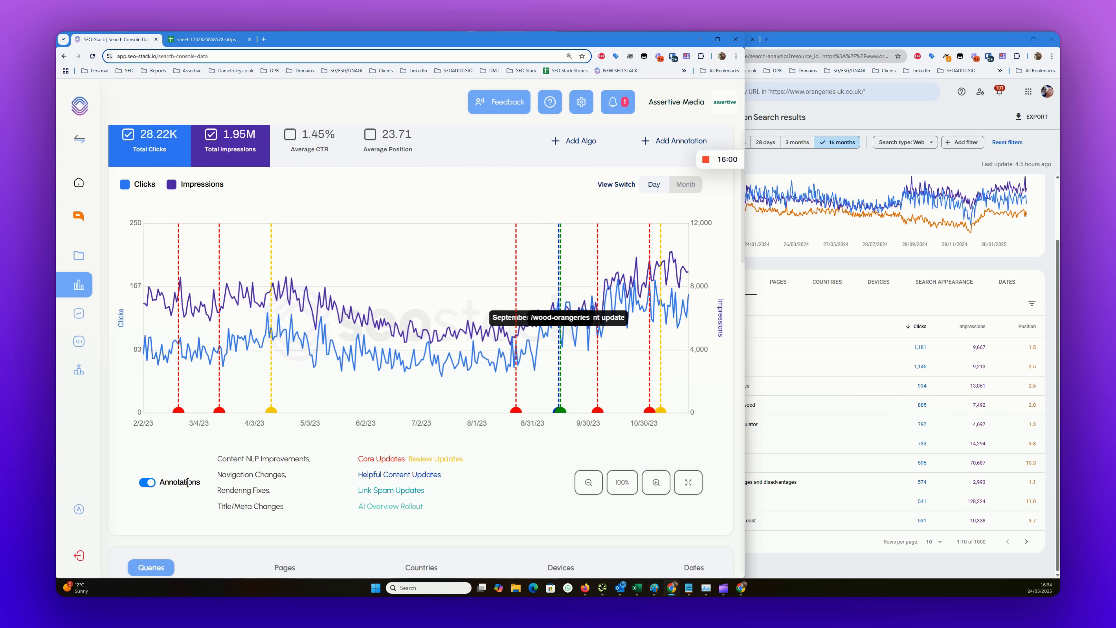
click(251, 474)
scroll(292, 424, down, 6)
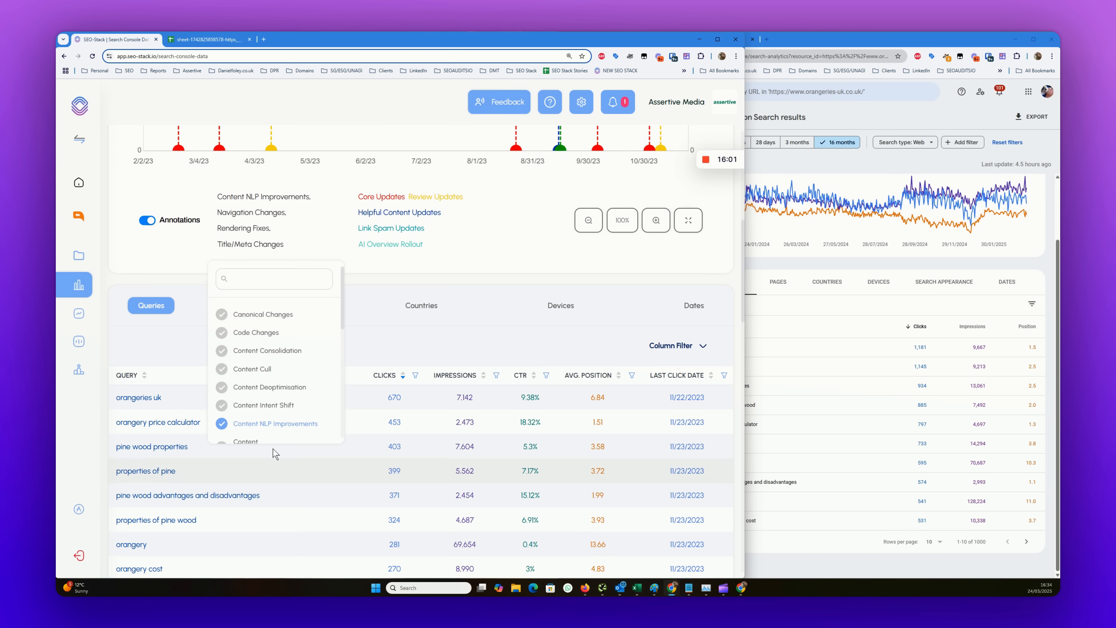
click(292, 423)
scroll(292, 408, down, 5)
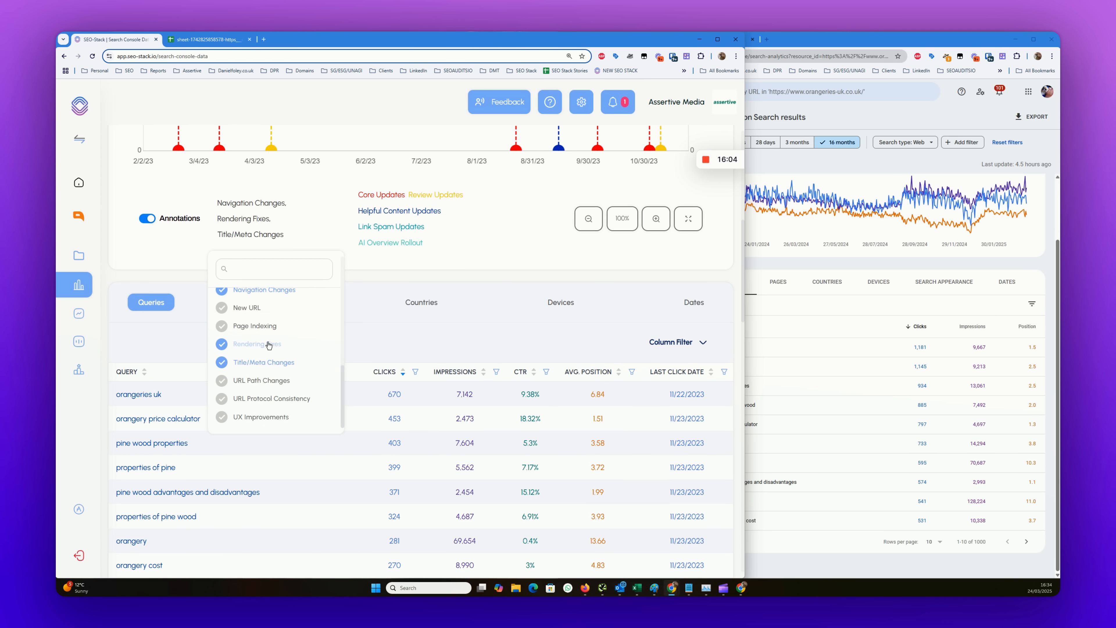
click(268, 344)
click(267, 347)
click(263, 275)
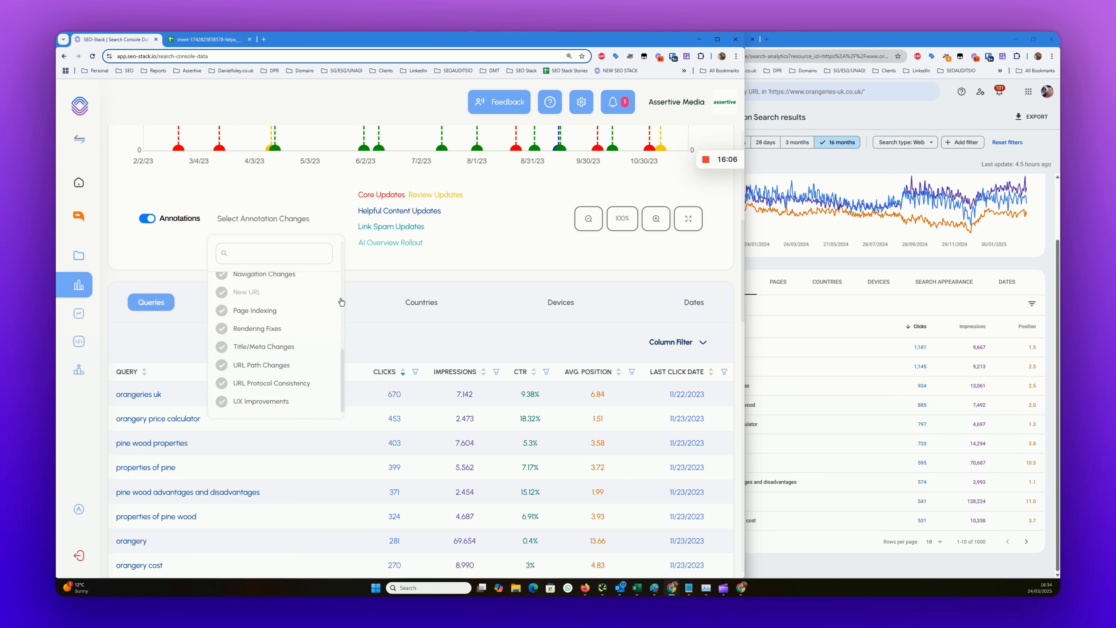
scroll(412, 269, up, 6)
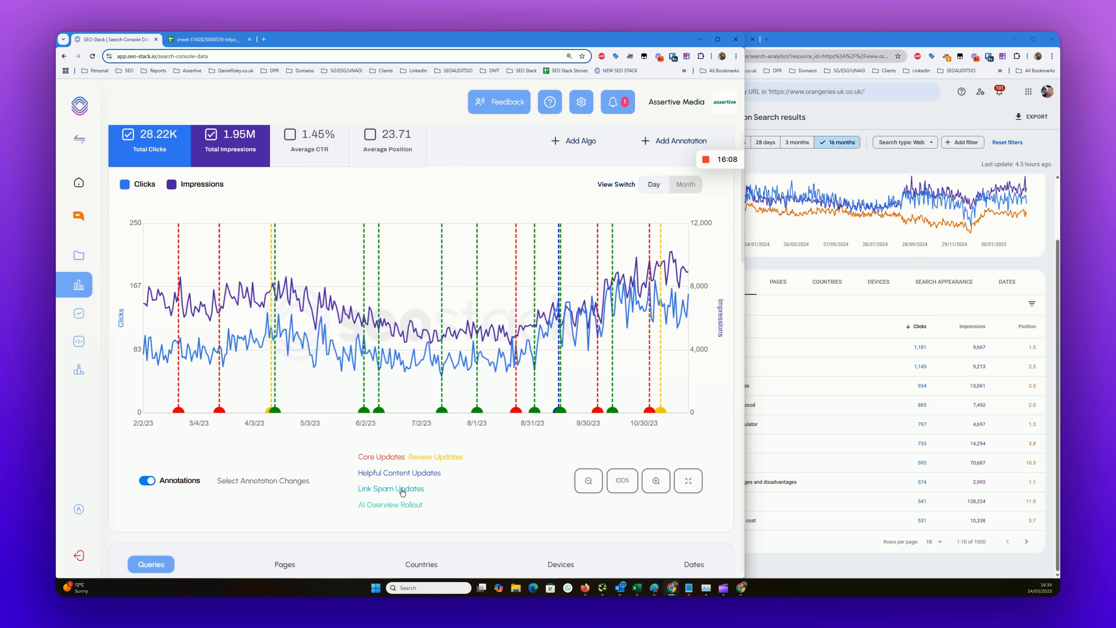
- Deselect every algorithm update type so the chart shows only the site annotations
scroll(370, 493, down, 6)
click(389, 369)
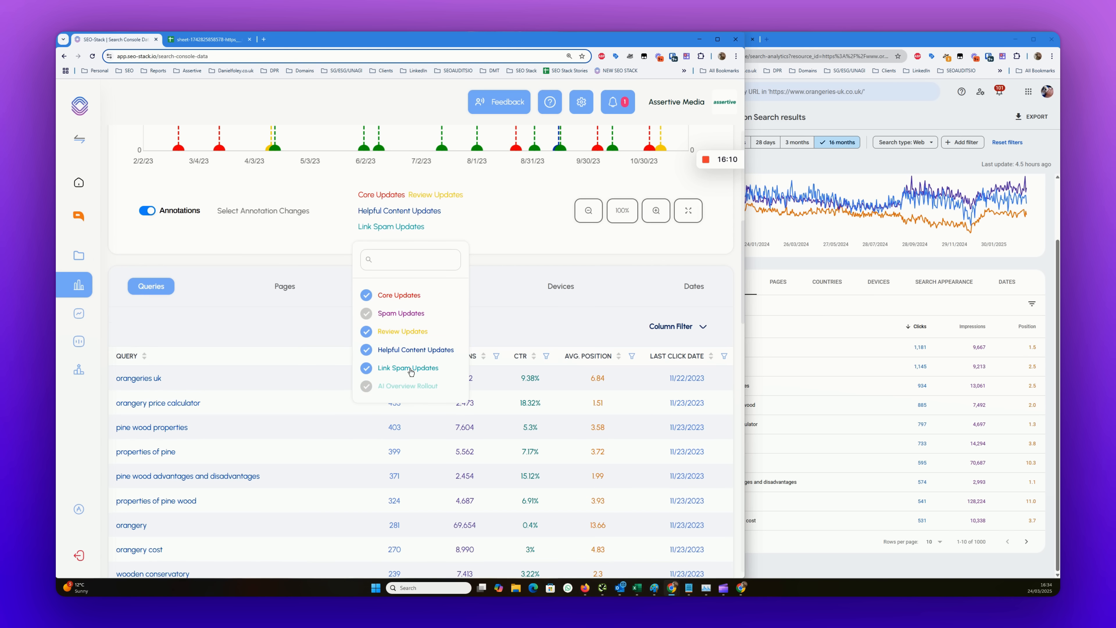
click(411, 352)
click(413, 333)
click(402, 314)
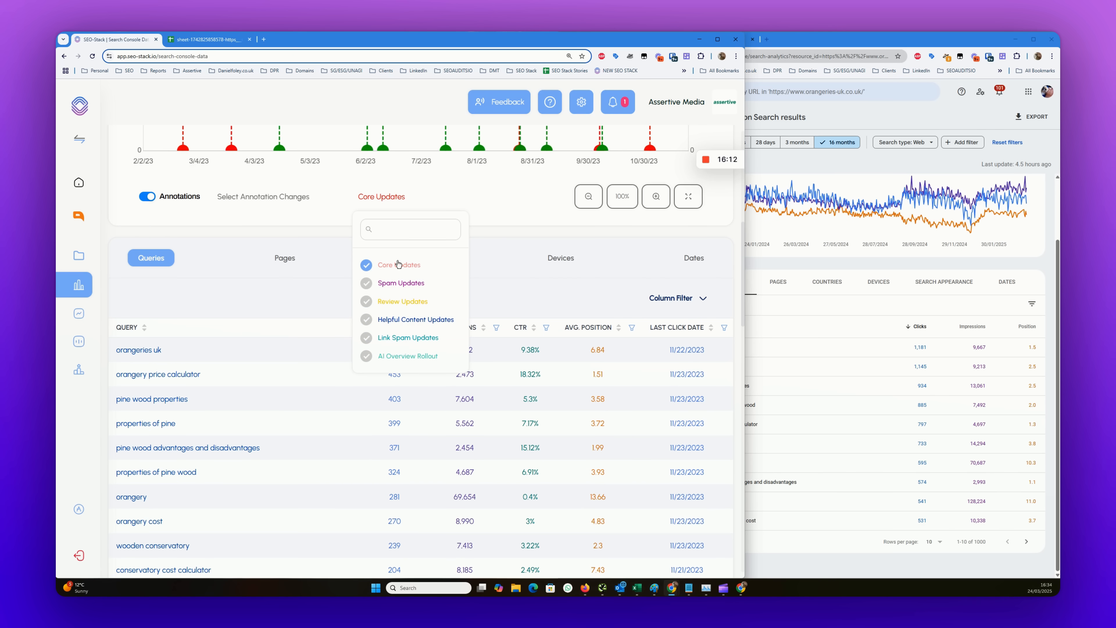
click(399, 278)
click(490, 230)
scroll(491, 230, up, 6)
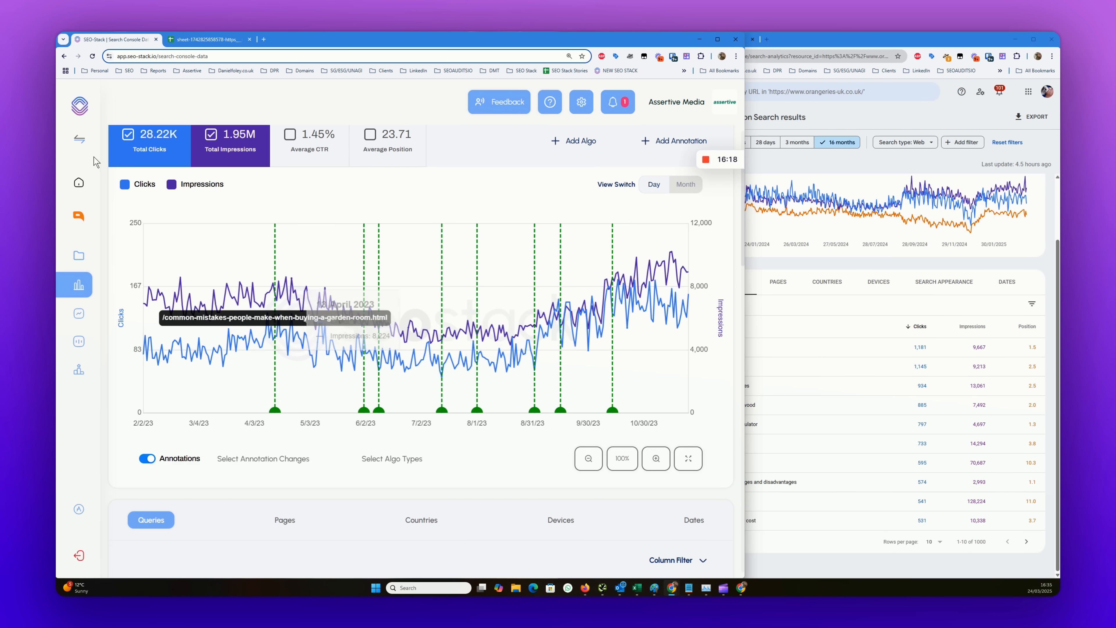
- Open the website's Task Manager from Projects and switch it to the Board view
click(79, 139)
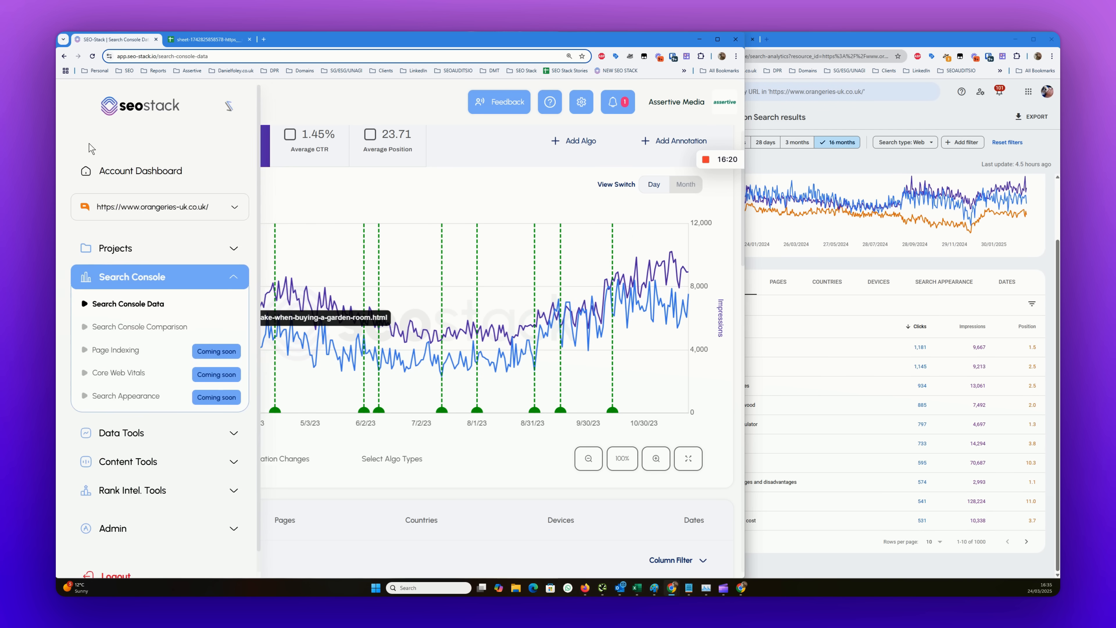
click(245, 250)
click(116, 321)
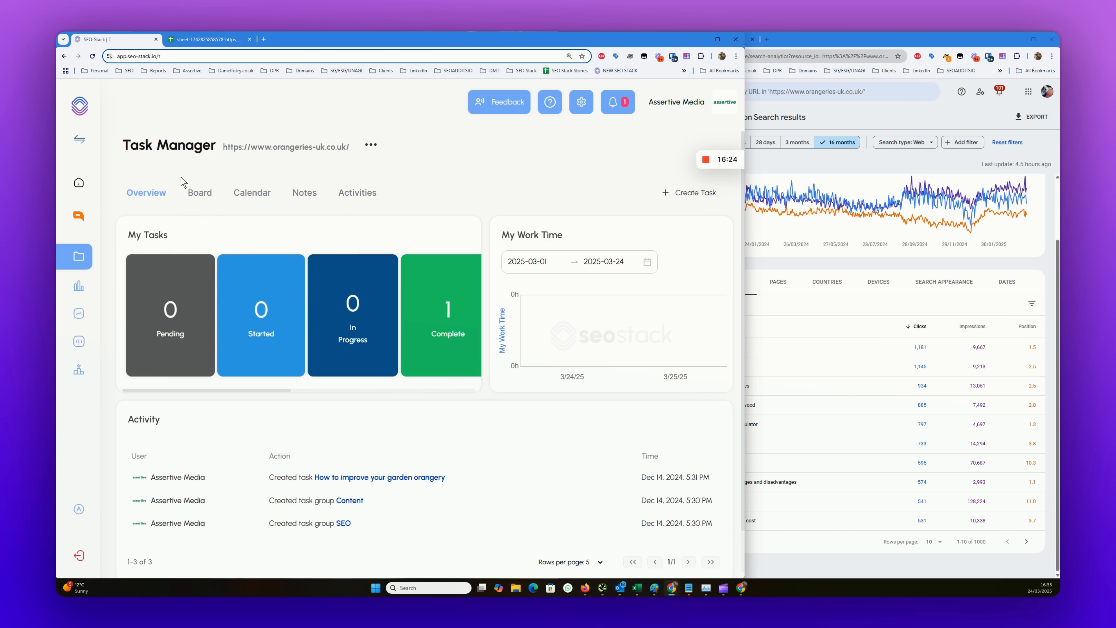
click(203, 190)
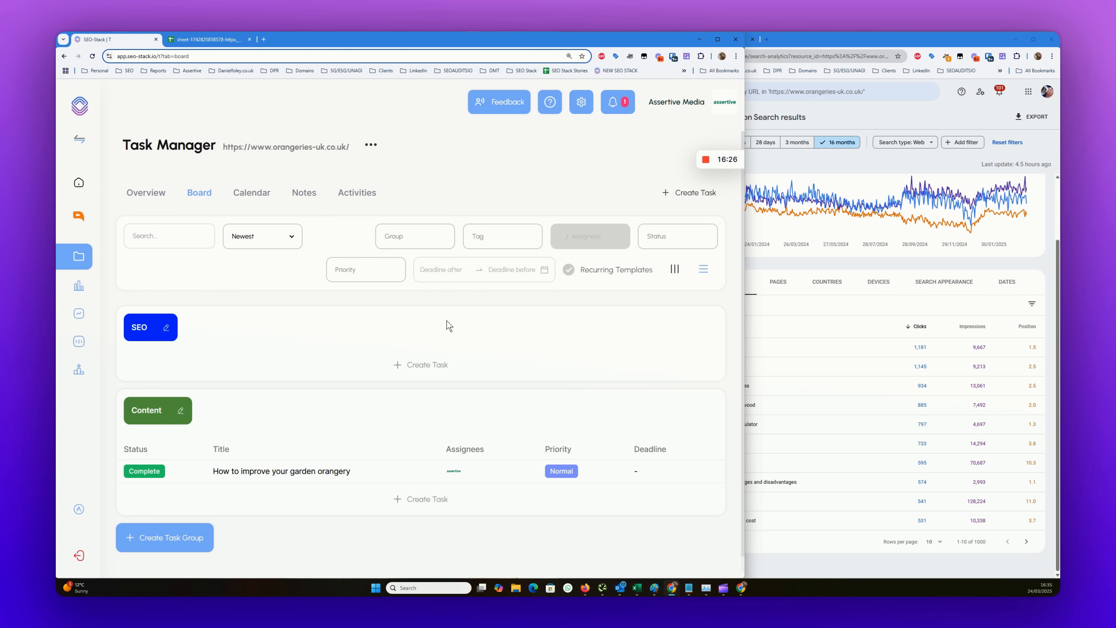
scroll(448, 324, down, 1)
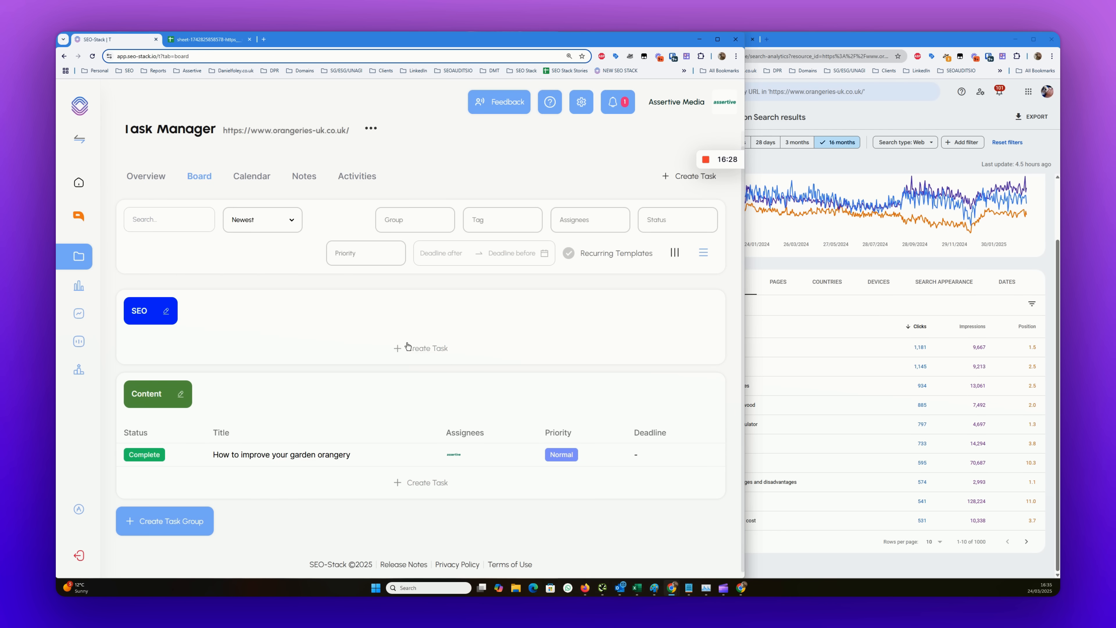
- Look over the new task form for the SEO group and the "How to improve your garden orangery" task, closing each unchanged
click(411, 357)
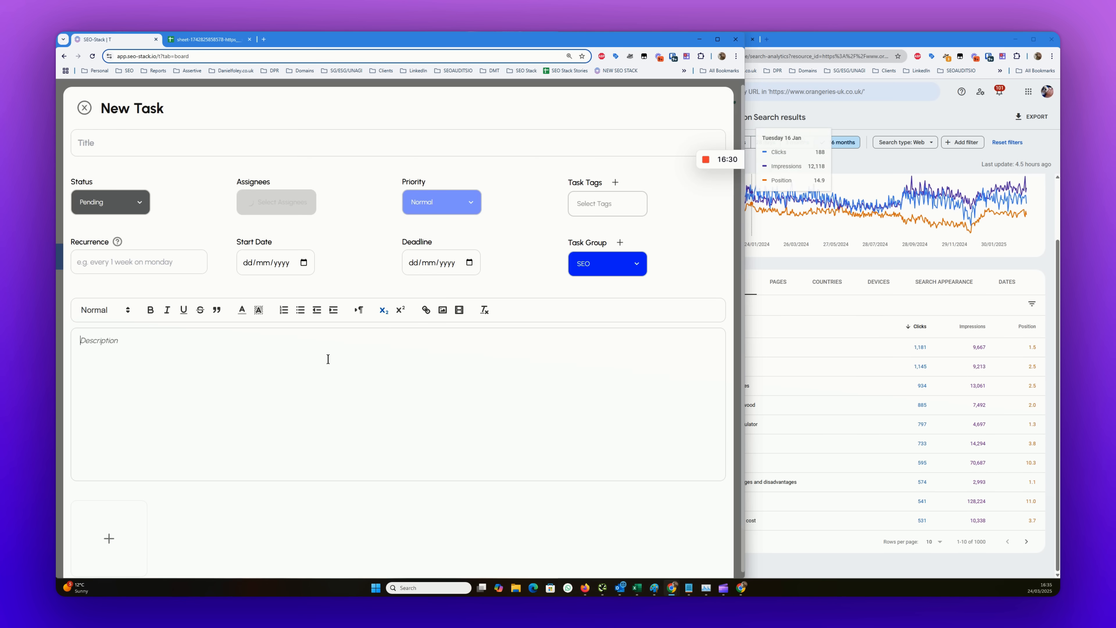
key(Escape)
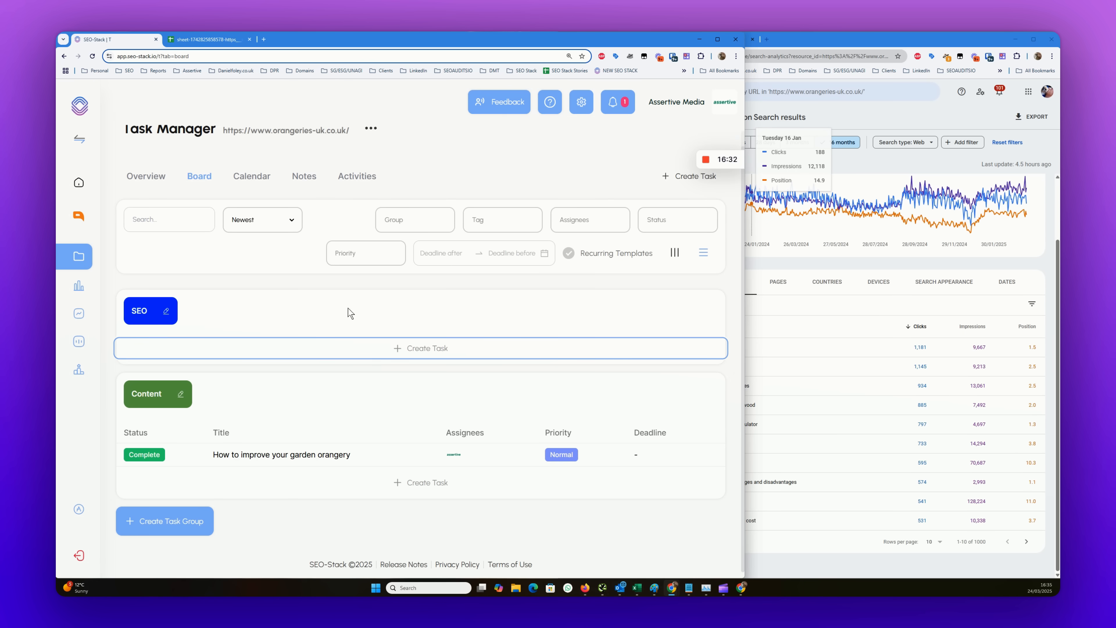
click(311, 463)
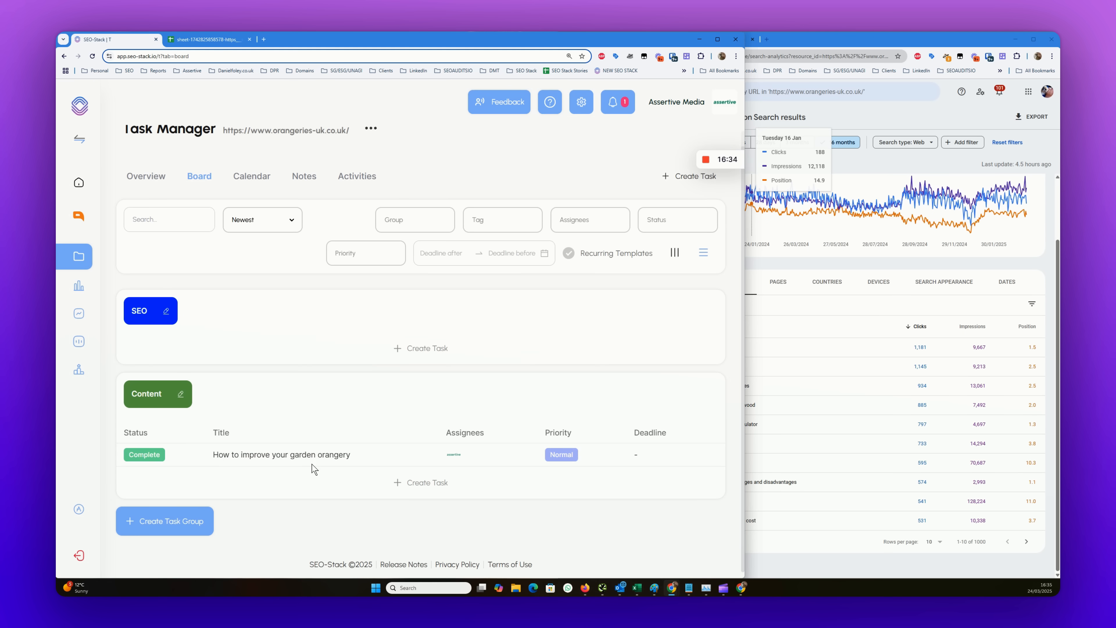
key(Escape)
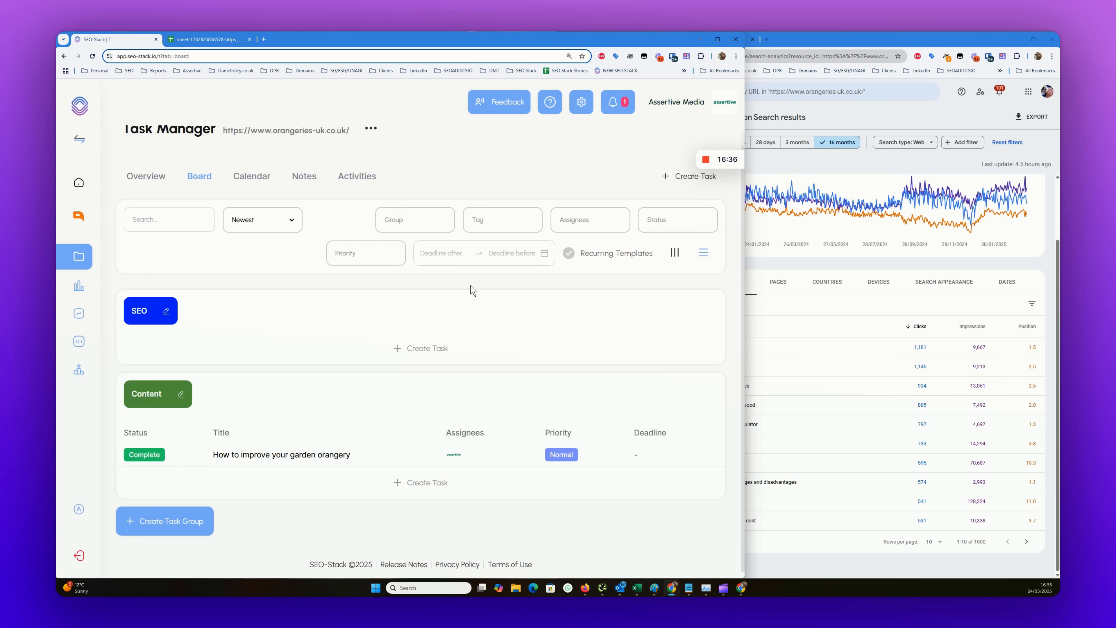